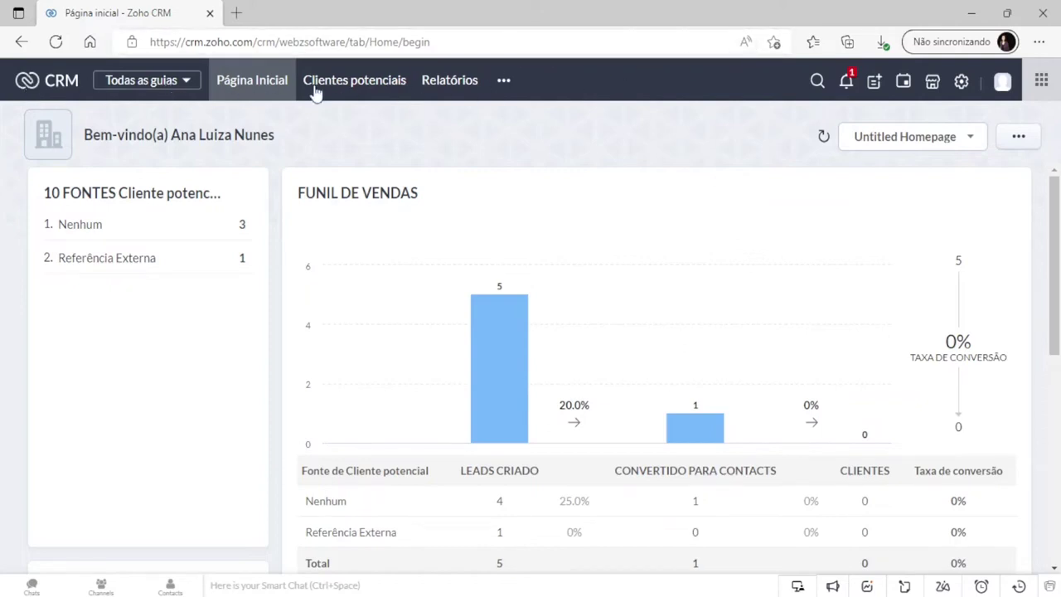
Open the Relatórios module and view its Meus relatórios and Favoritos folders.
click(504, 82)
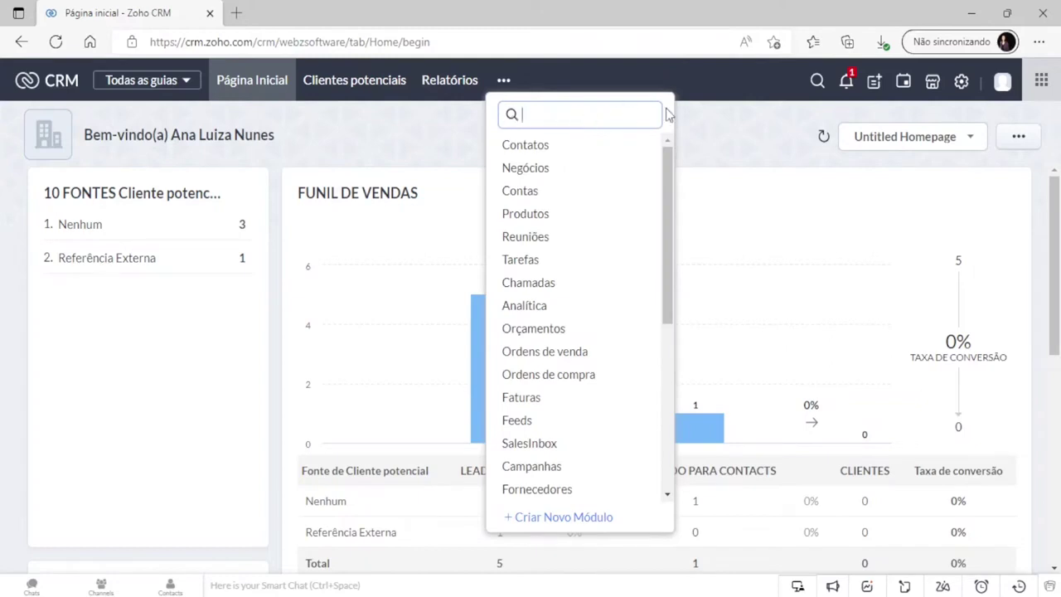
click(452, 80)
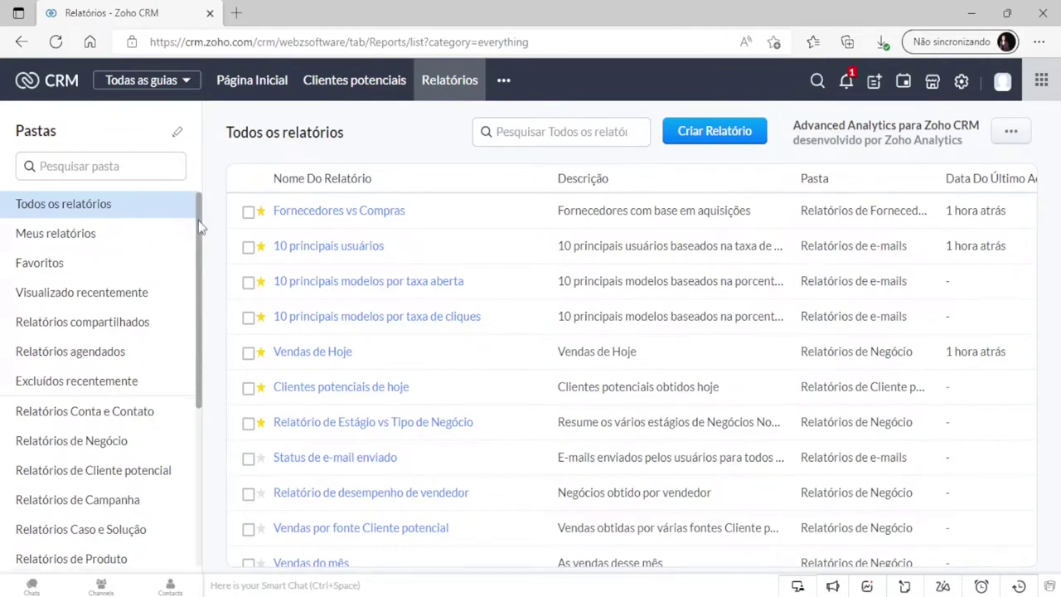
drag(199, 224, 211, 265)
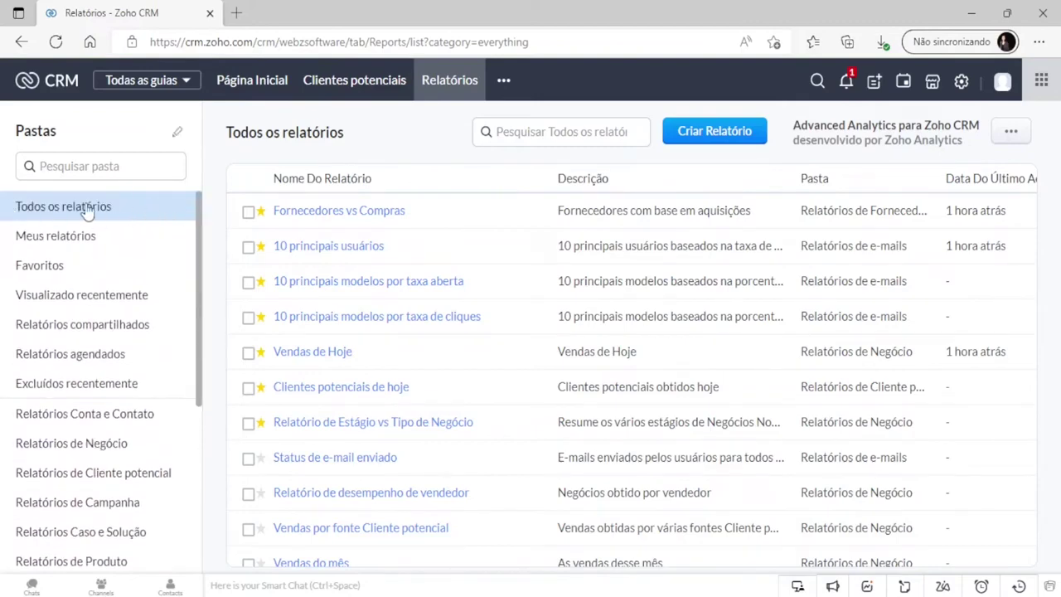
scroll(547, 329, down, 2)
scroll(547, 328, up, 2)
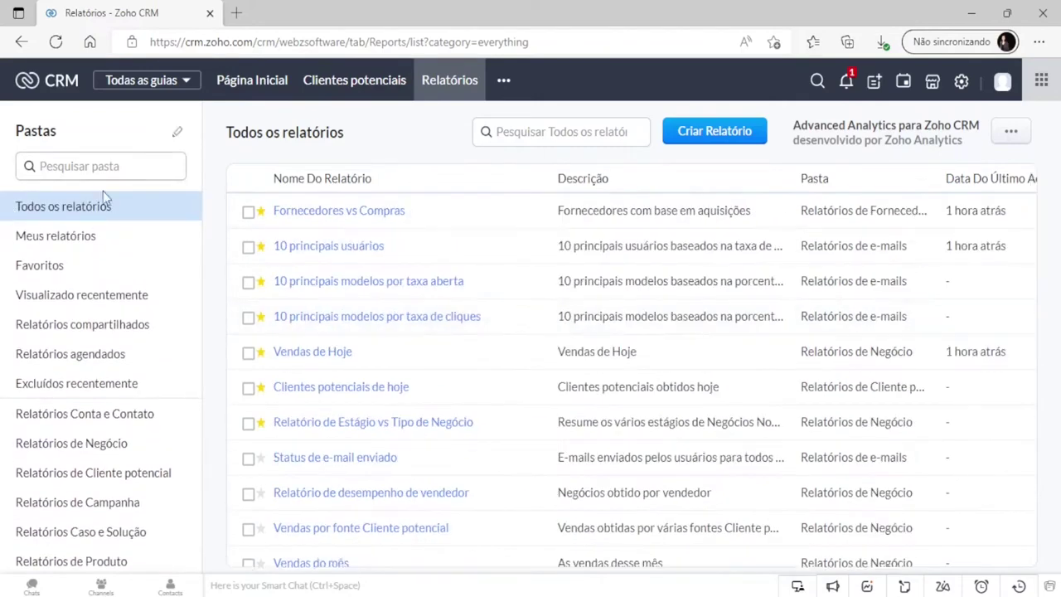
click(104, 239)
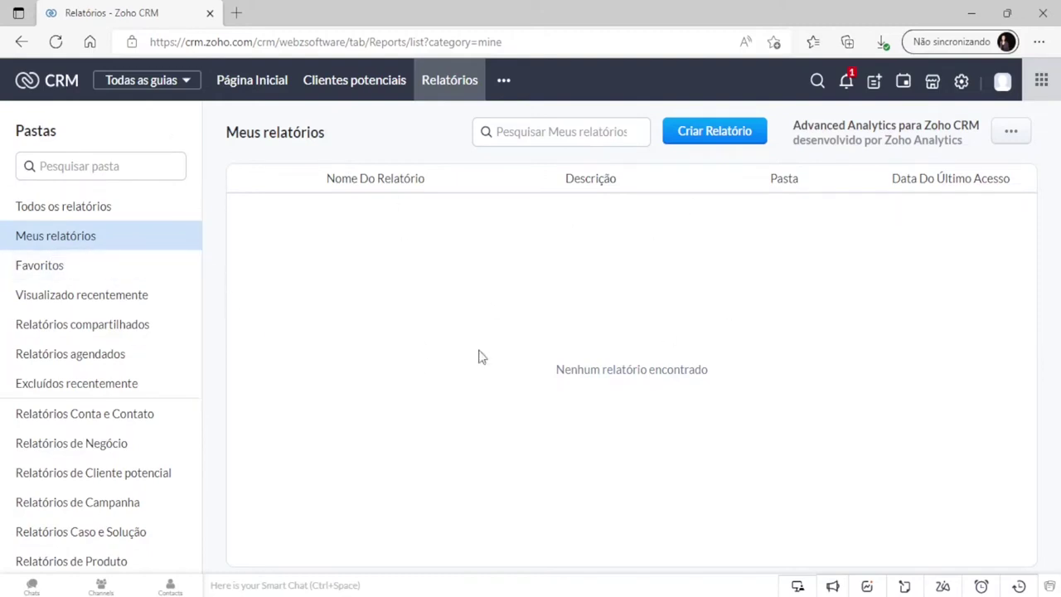
click(79, 269)
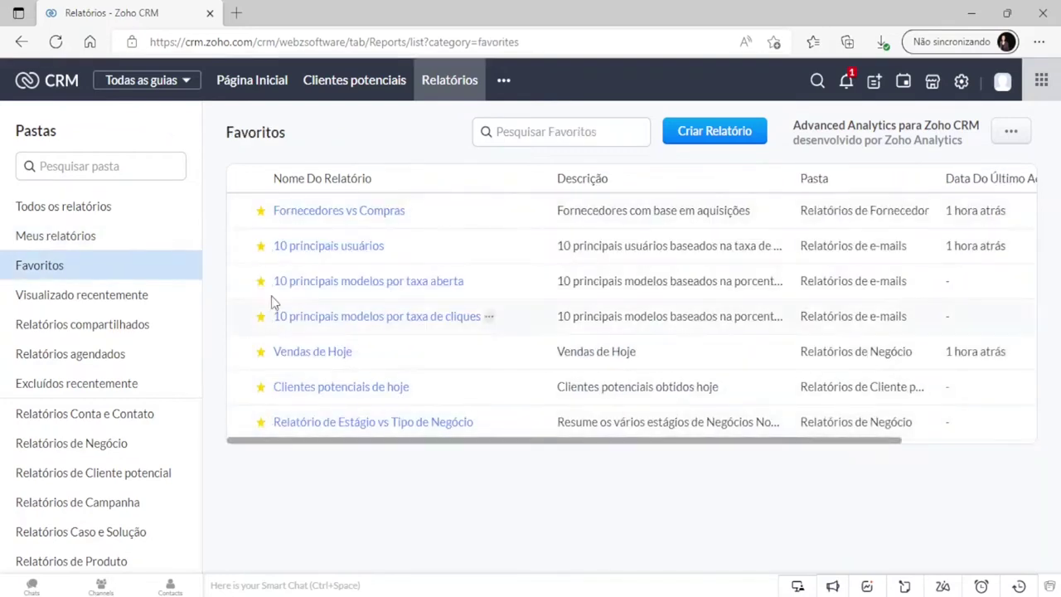
In Todos os relatórios, remove from favourites the two 10 principais modelos reports, Vendas de Hoje, Clientes potenciais de hoje and Relatório de Estágio vs Tipo de Negócio.
click(93, 213)
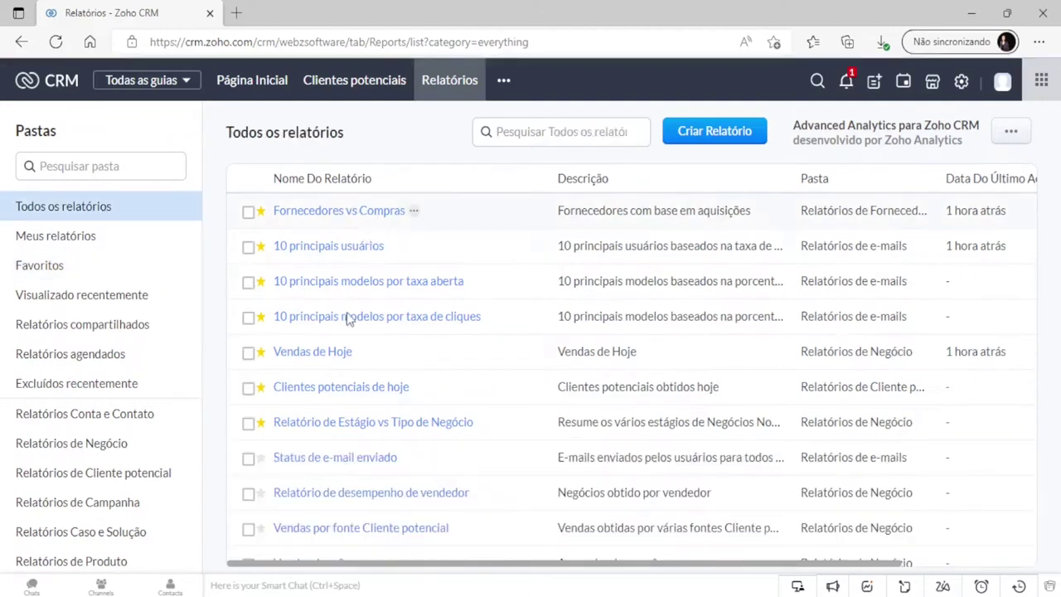
click(261, 282)
click(261, 317)
click(261, 352)
click(260, 387)
click(260, 423)
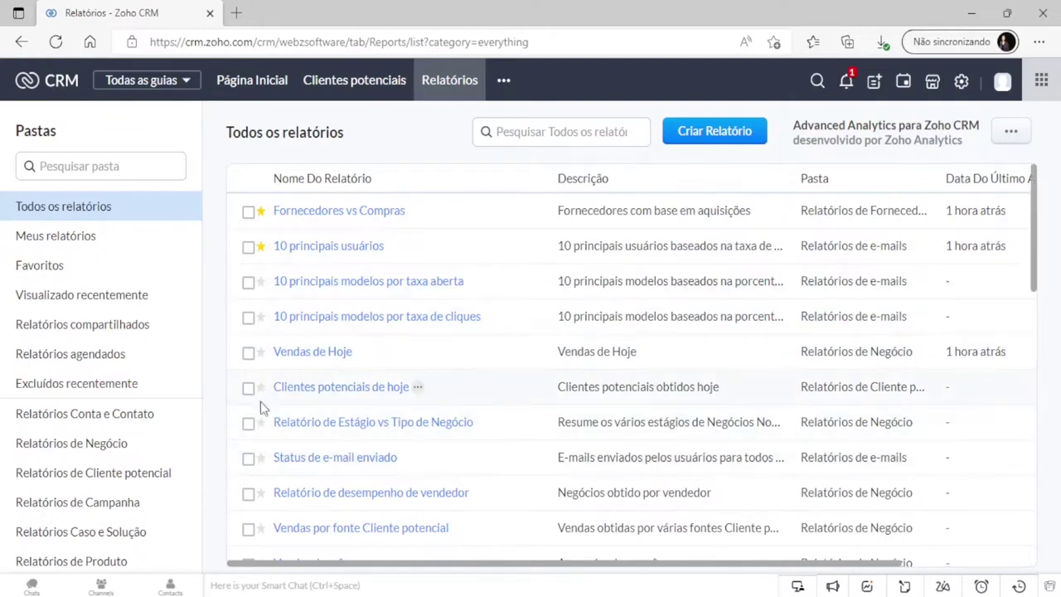
Mark Status de e-mail enviado and Relatório de desempenho de vendedor as favourites and show the Favoritos folder.
click(260, 459)
click(261, 495)
click(116, 270)
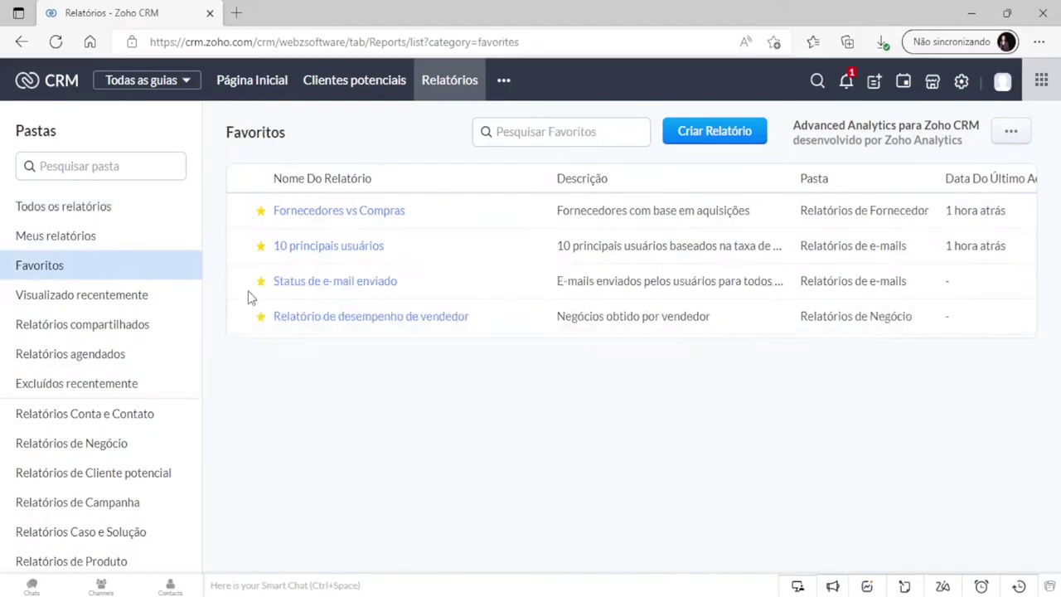
View Visualizado recentemente and Excluídos recentemente, selecting the deleted Funcionários por Conta report to see its options and deselecting it.
click(184, 296)
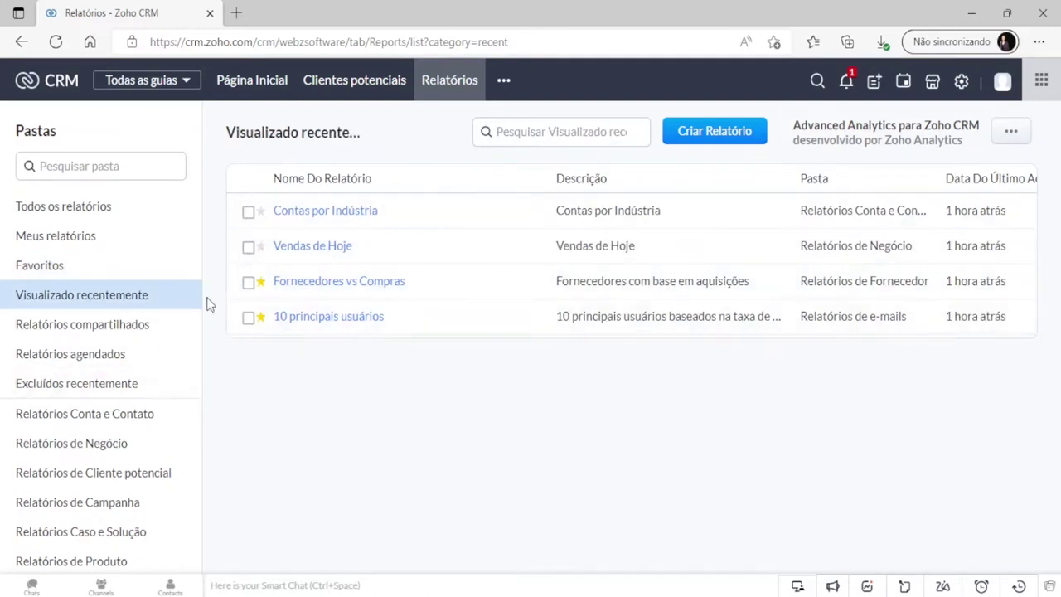
drag(199, 303, 198, 328)
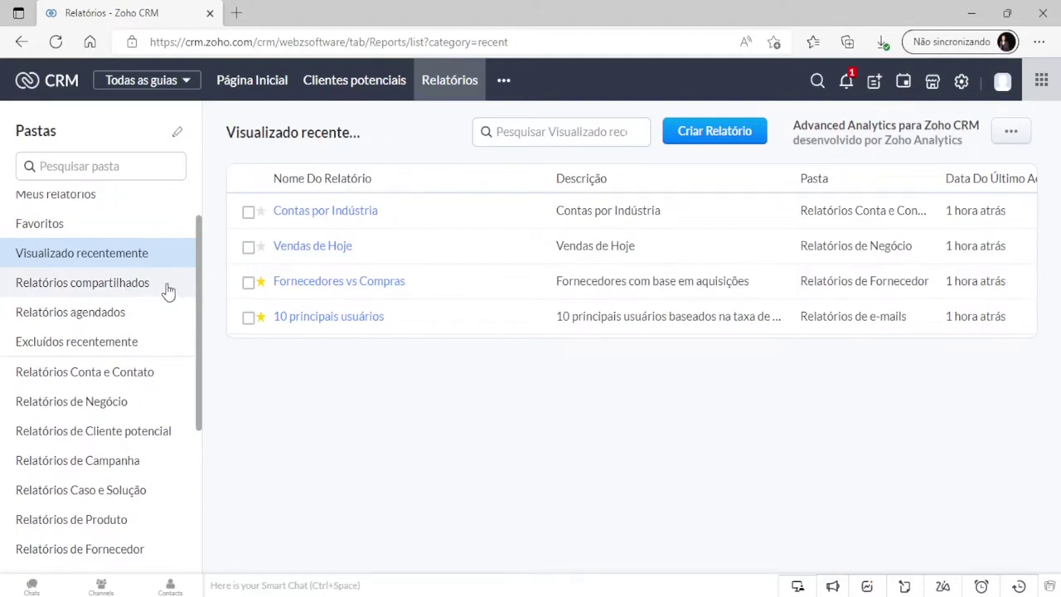
click(168, 352)
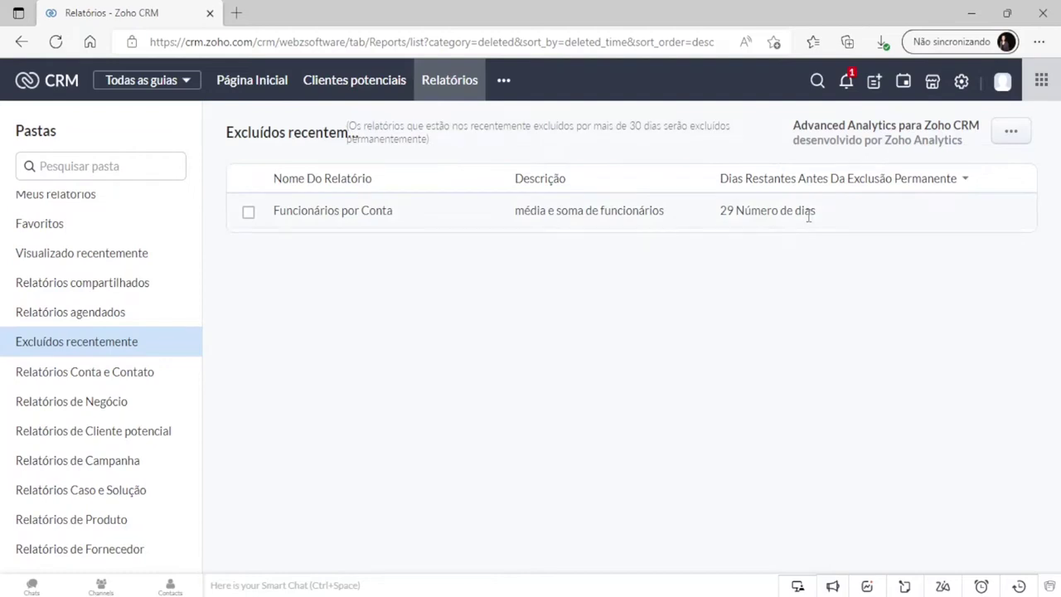
click(247, 213)
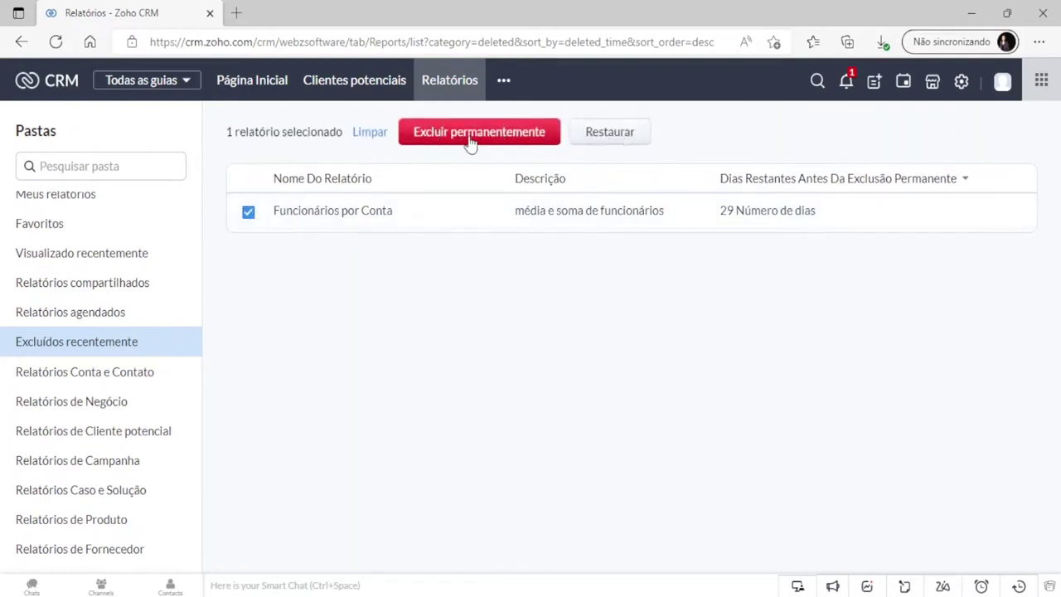
click(252, 212)
Look through the module-specific report folders and view the contents of Reunião Reports and Relatórios do Visita.
drag(197, 301, 194, 390)
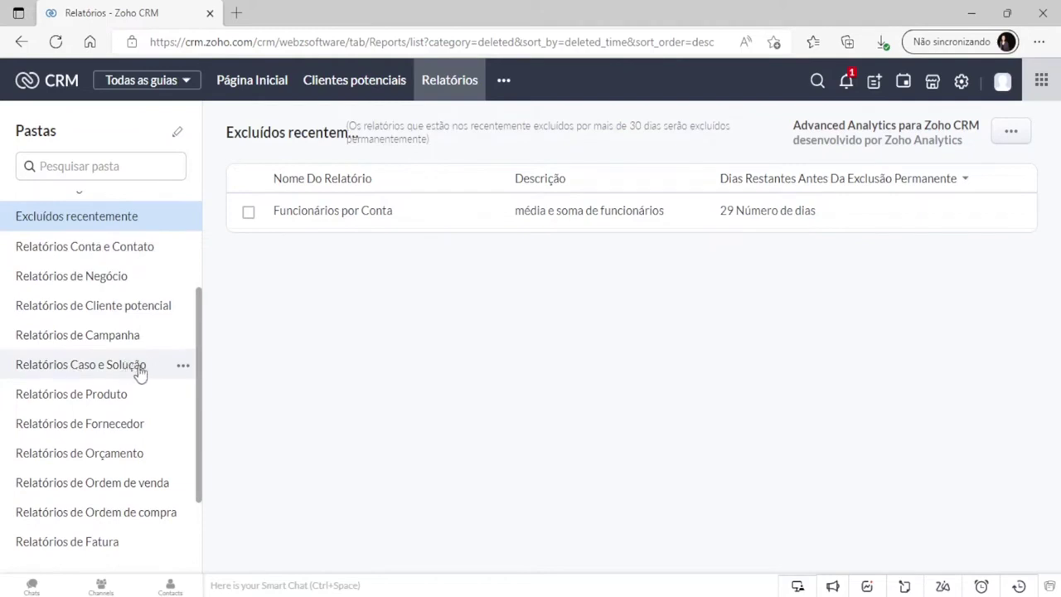
drag(199, 369, 185, 426)
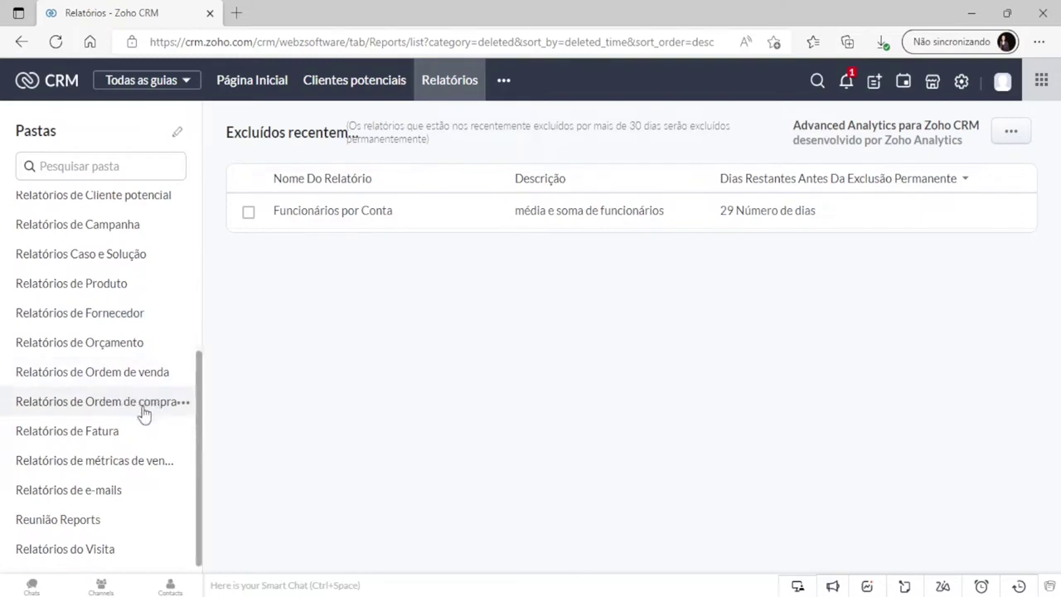
drag(199, 406, 199, 428)
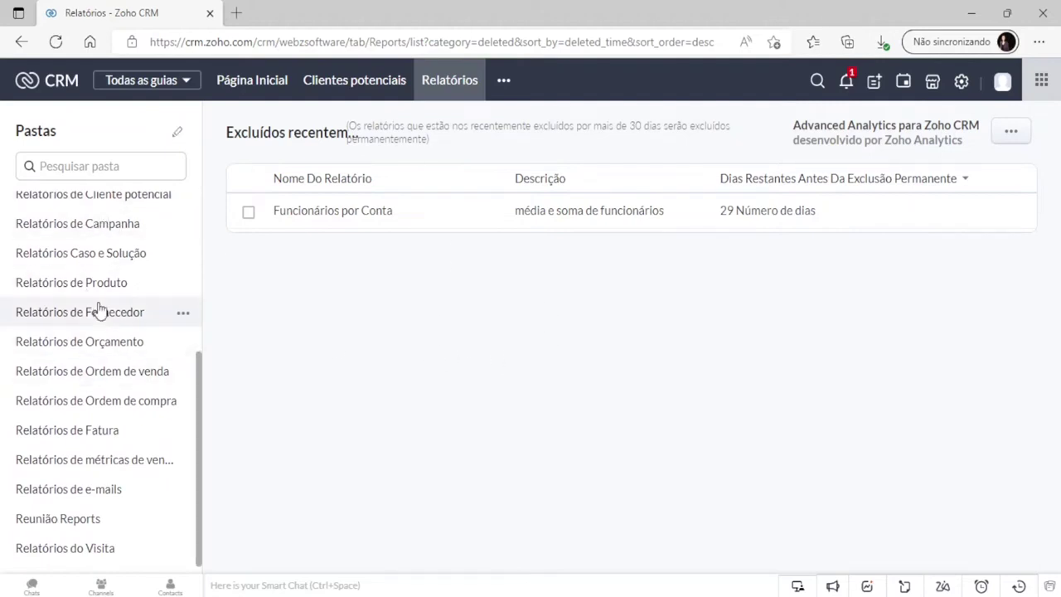
drag(199, 400, 199, 391)
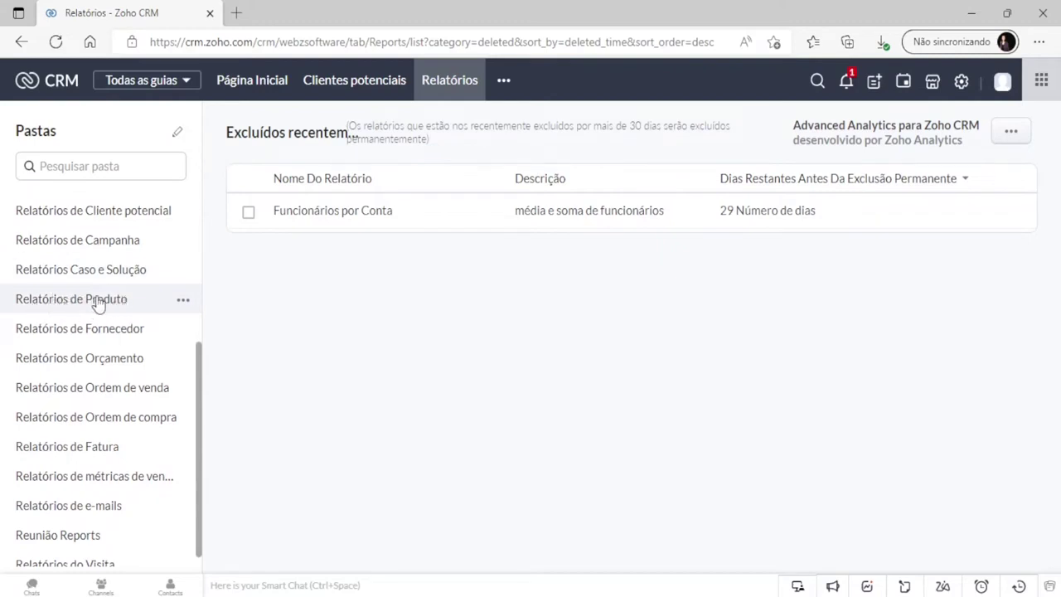
drag(200, 356, 199, 386)
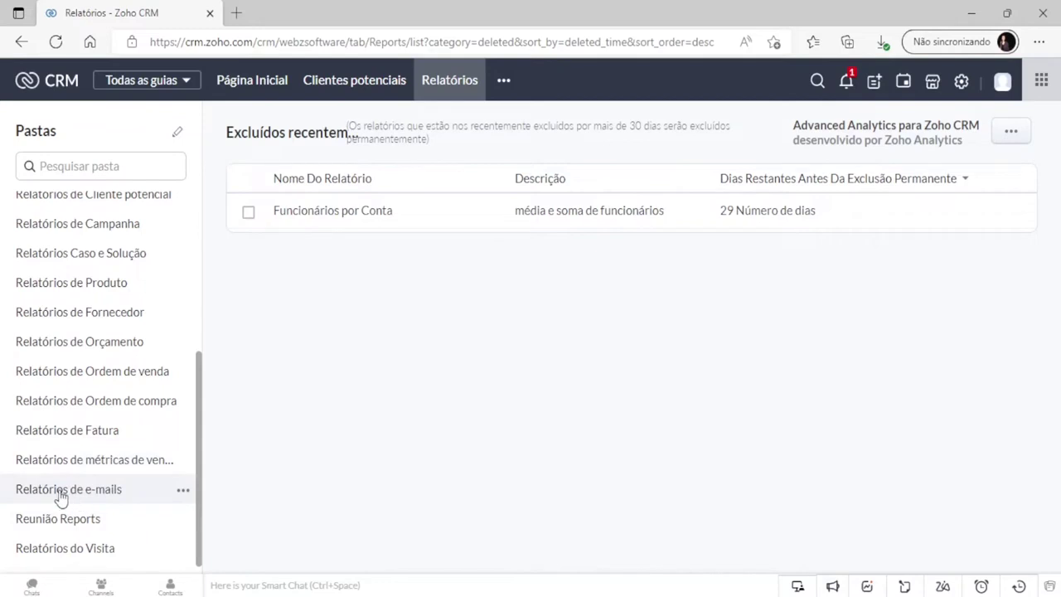
click(73, 523)
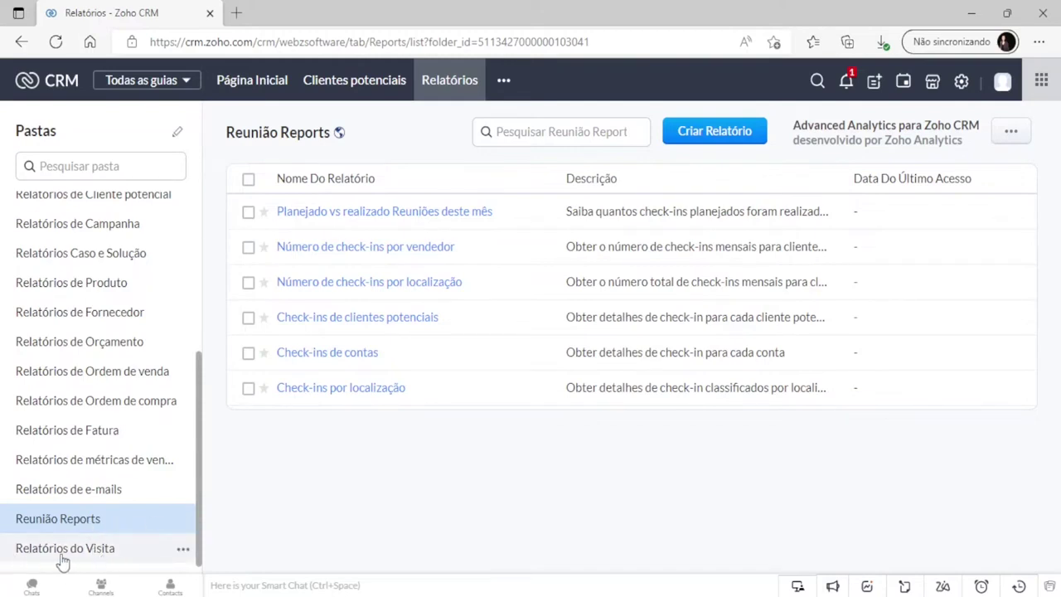
click(101, 554)
Return to Todos os relatórios, select the first four reports and examine the folders they can be moved to.
drag(199, 505, 206, 336)
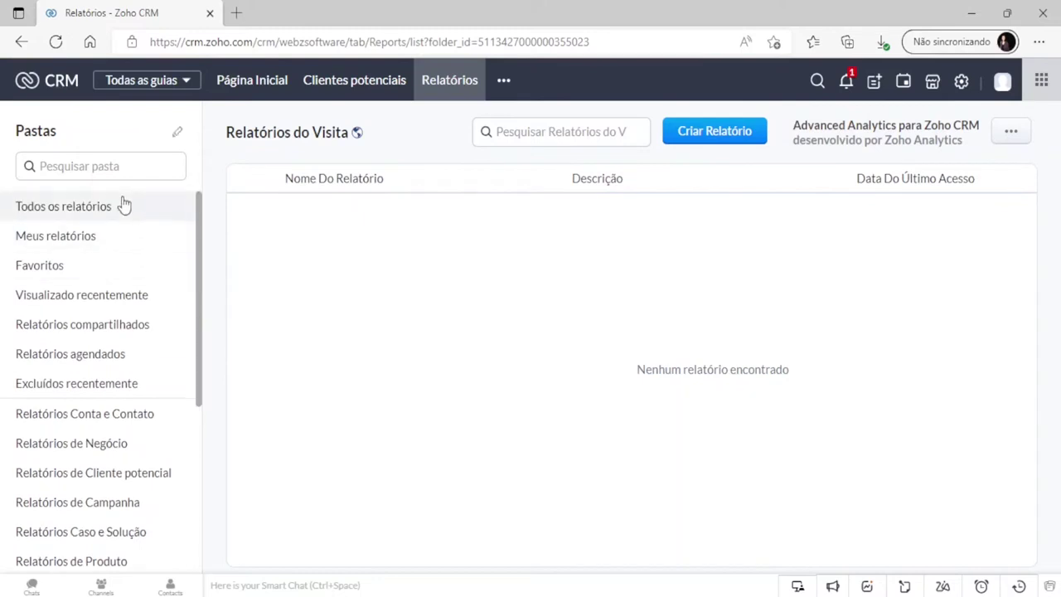
click(124, 204)
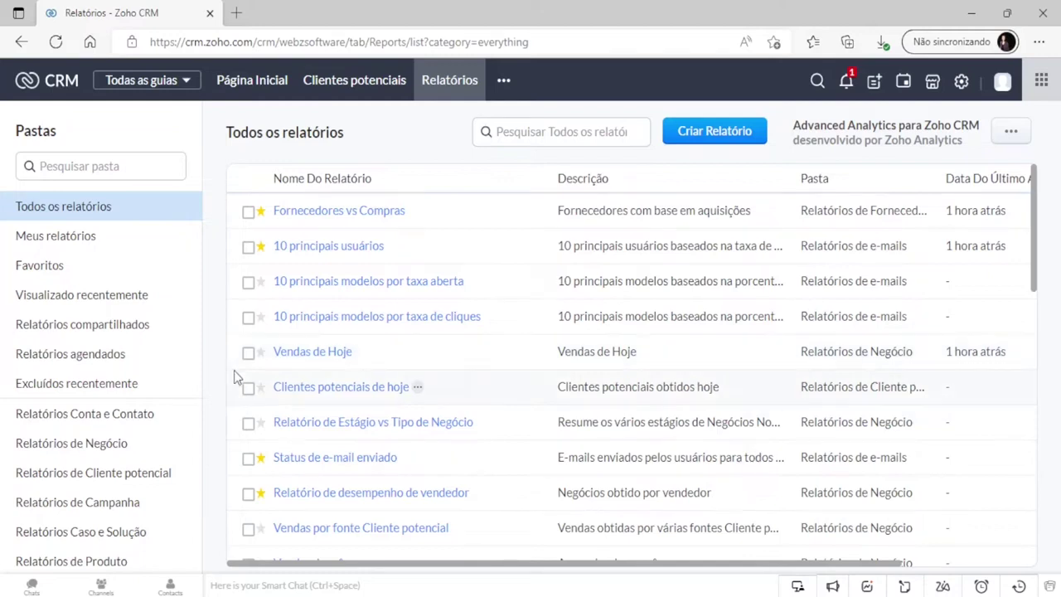
click(247, 212)
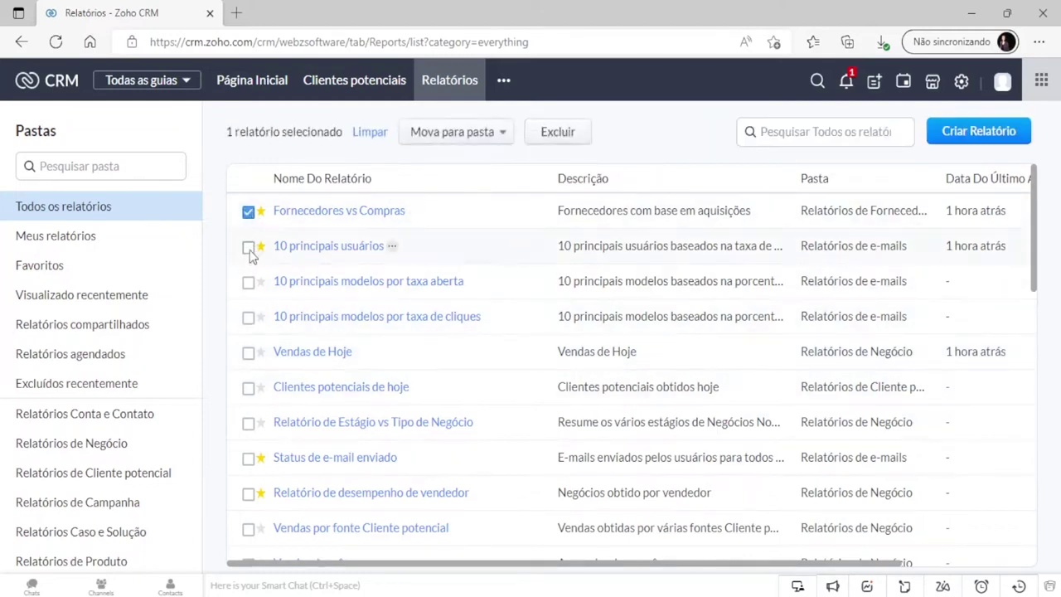
click(249, 249)
click(248, 284)
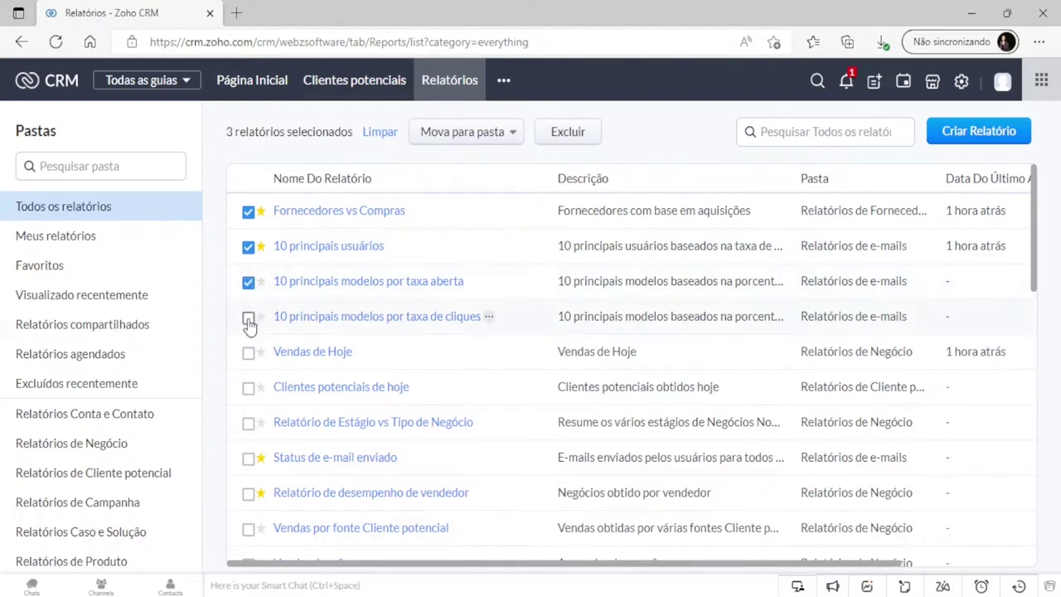
click(503, 141)
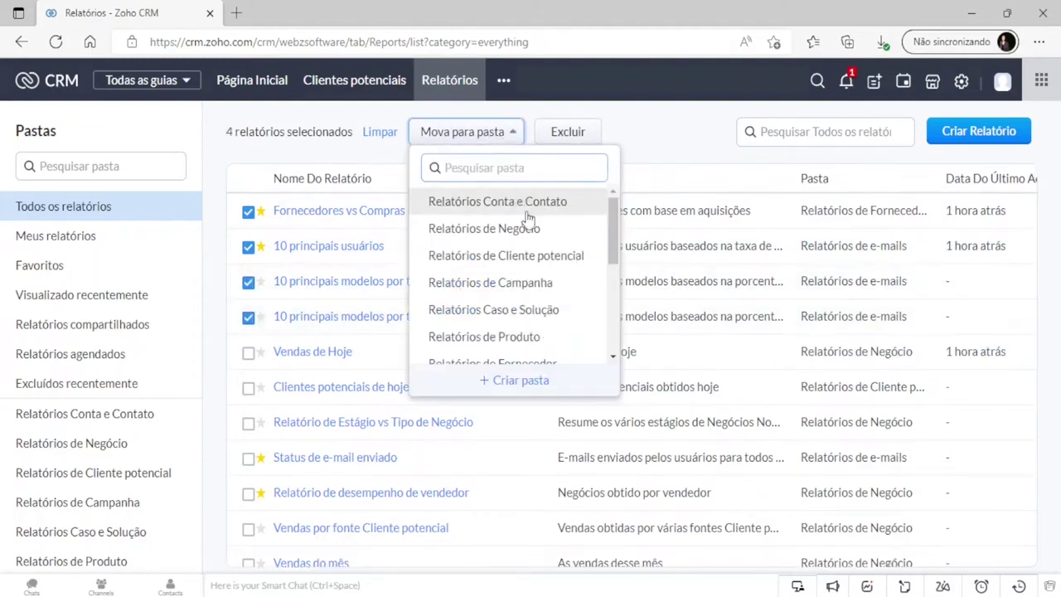
drag(613, 226, 434, 199)
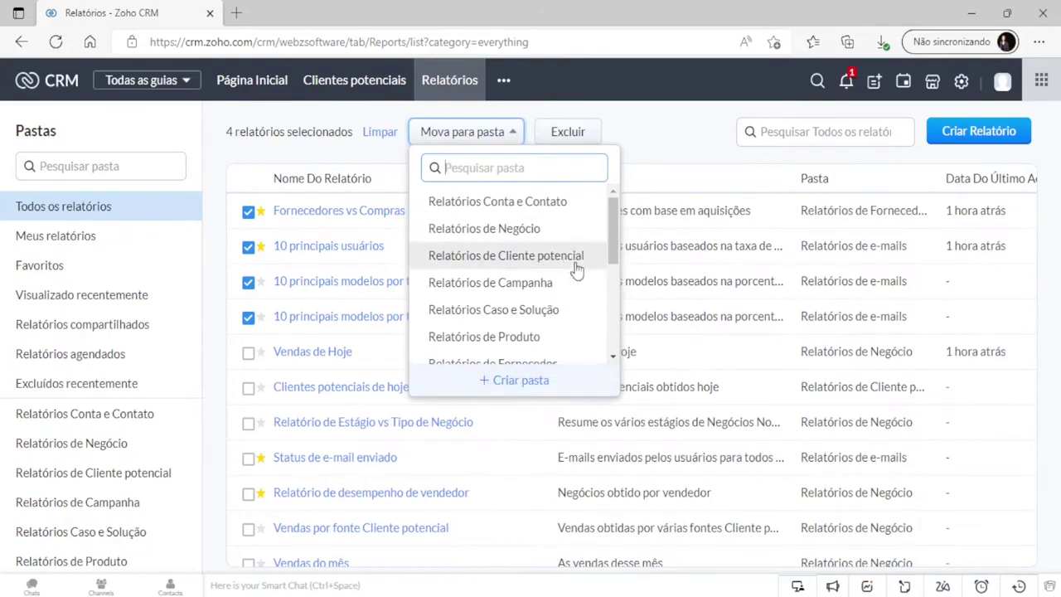
click(655, 155)
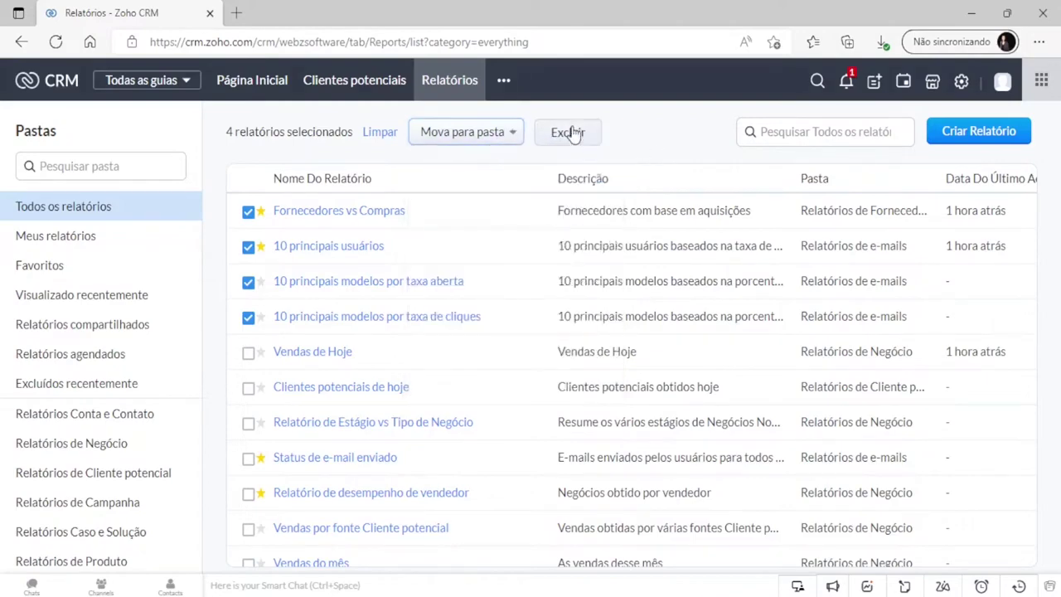
Start deleting the four selected reports, decline the confirmation and deselect all four.
click(571, 132)
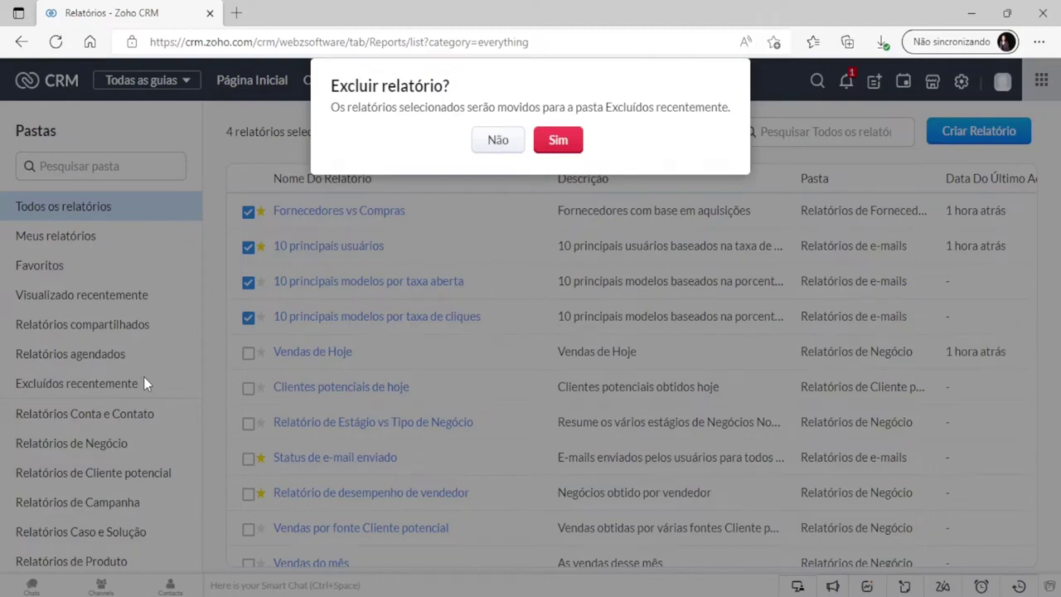
click(497, 145)
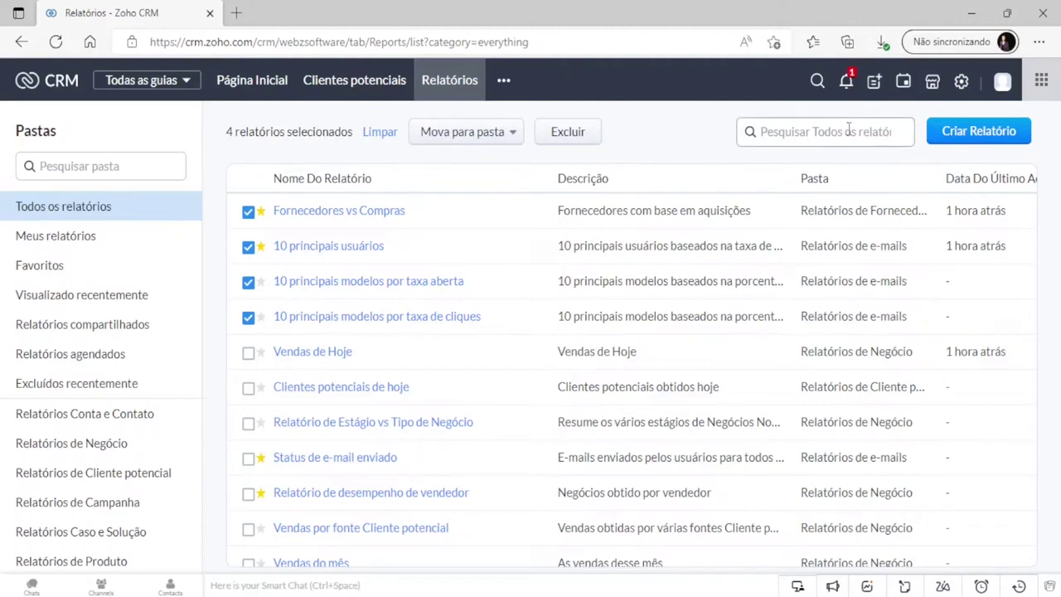
click(248, 212)
click(248, 246)
click(247, 283)
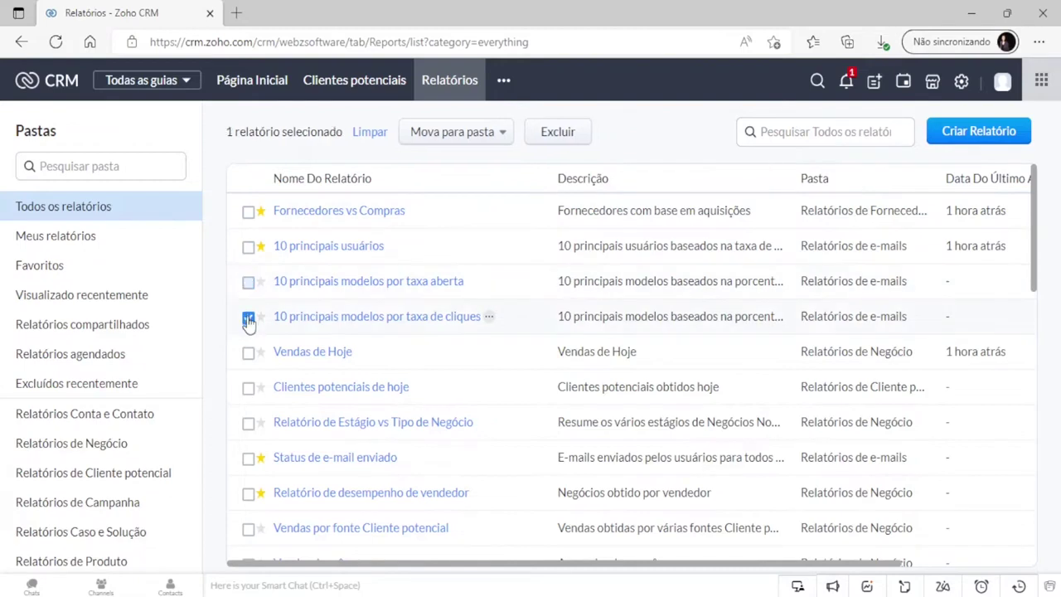
click(248, 317)
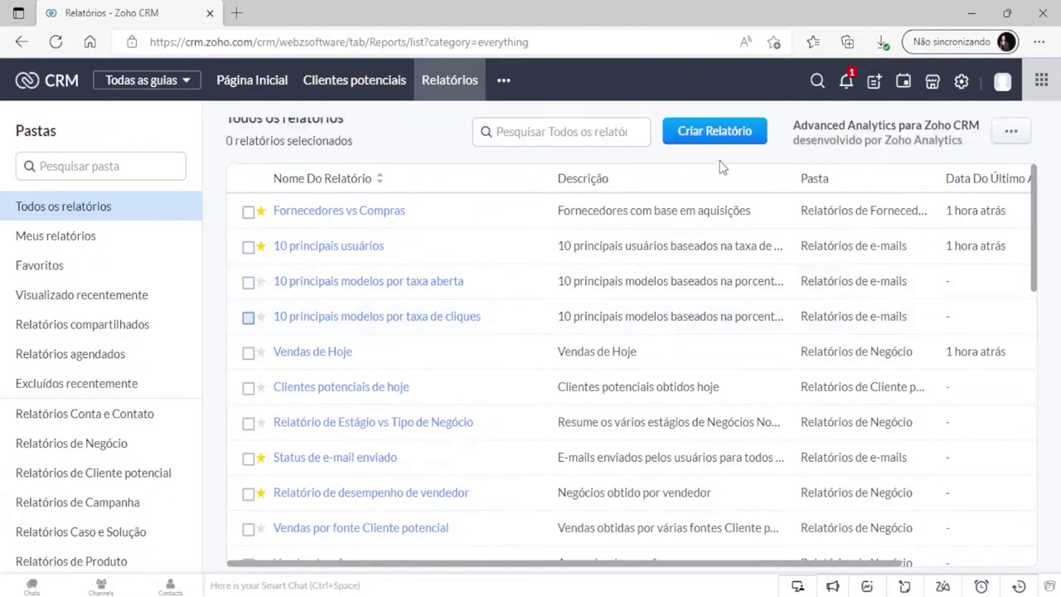
Search all reports for "Clientes" and clear the search.
click(581, 135)
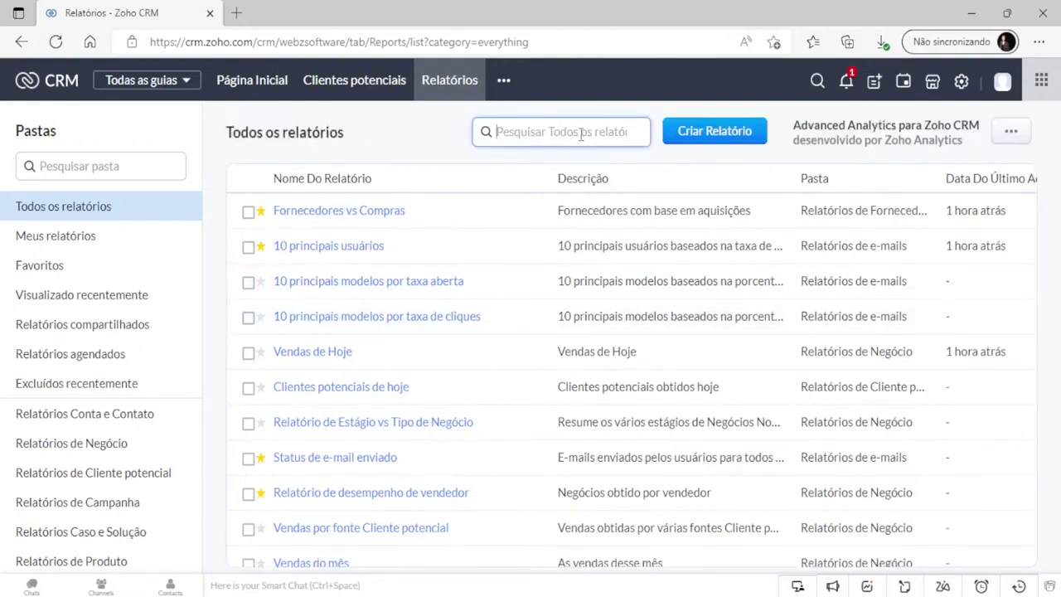
text(Clientes)
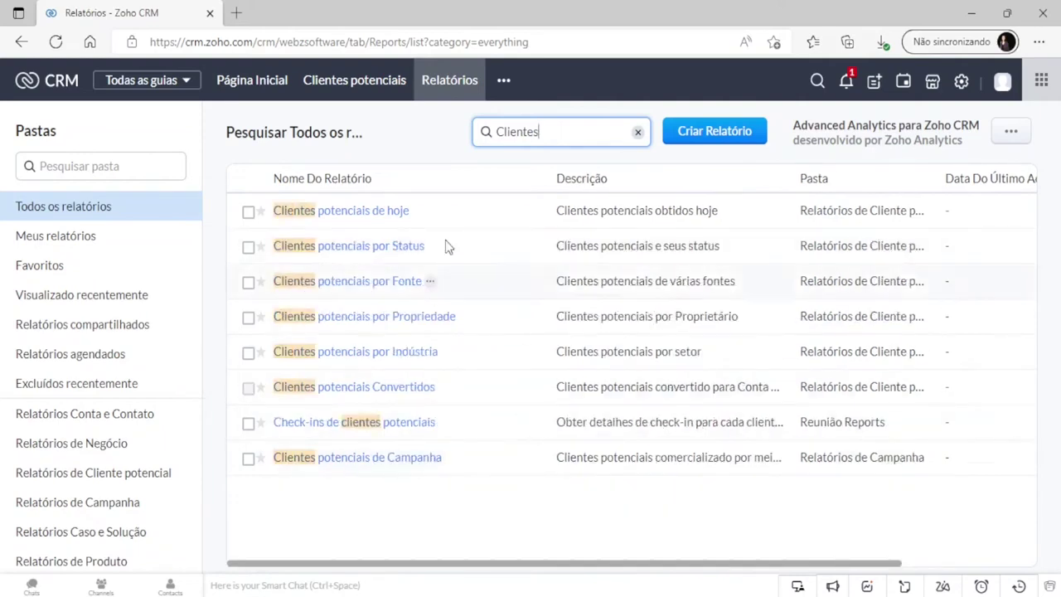
drag(537, 133, 396, 143)
key(BackSpace)
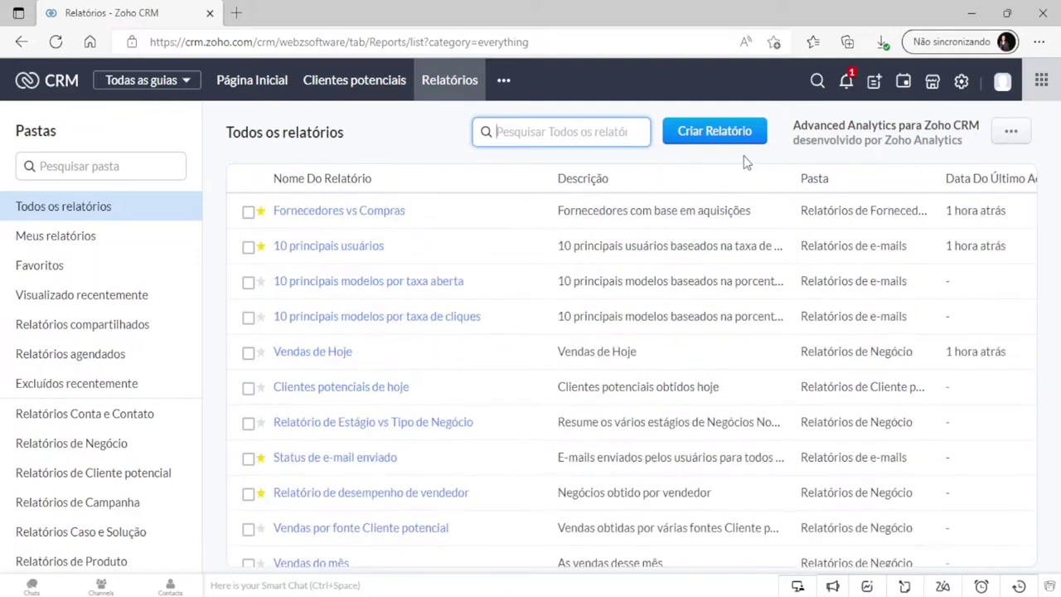
Create a new report with Contas as its primary module and continue to the related modules.
click(704, 141)
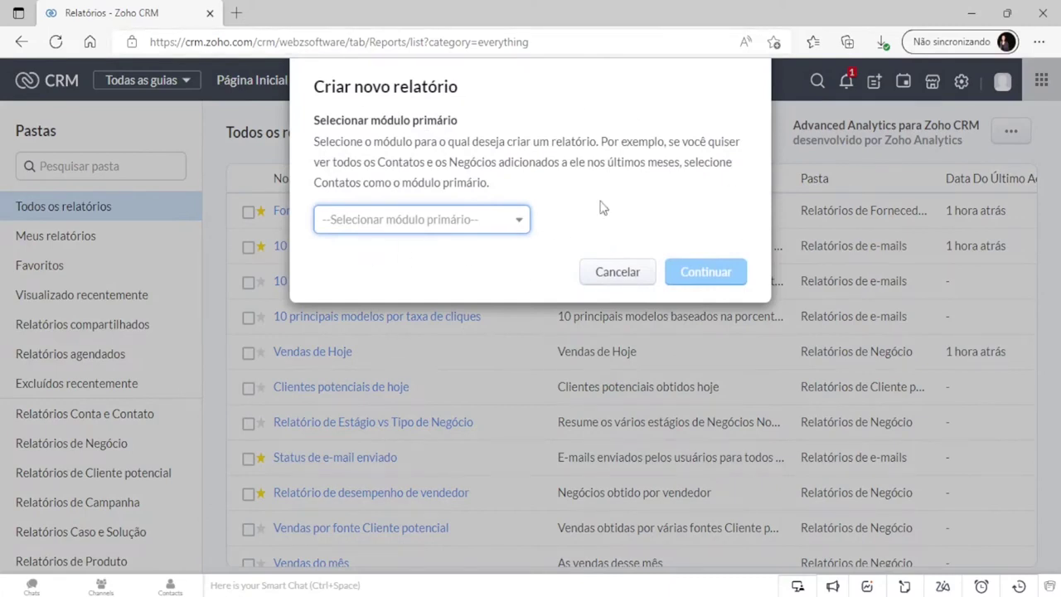
click(515, 225)
scroll(518, 309, down, 1)
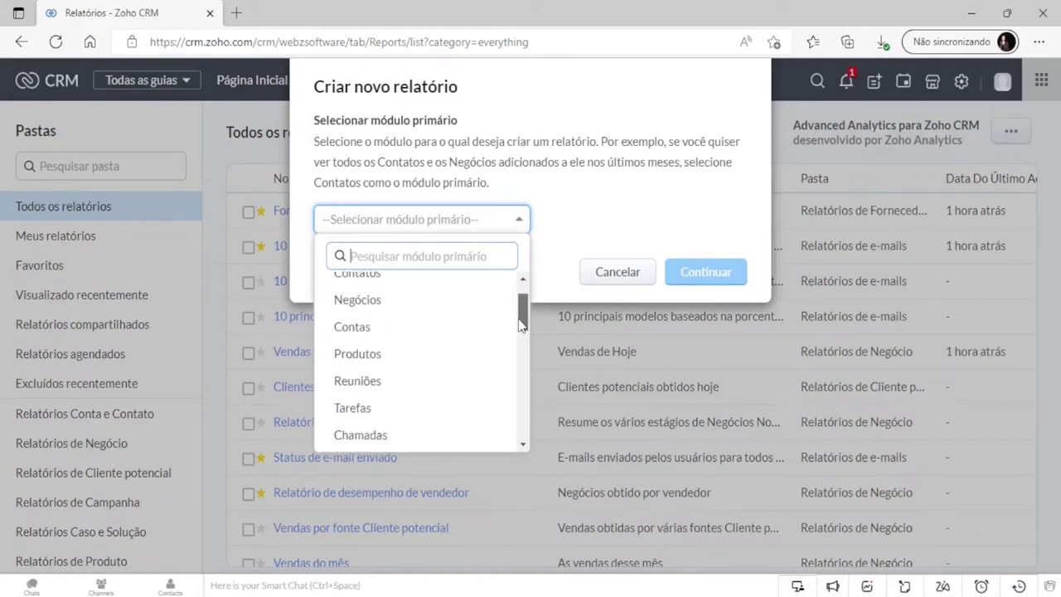
click(401, 326)
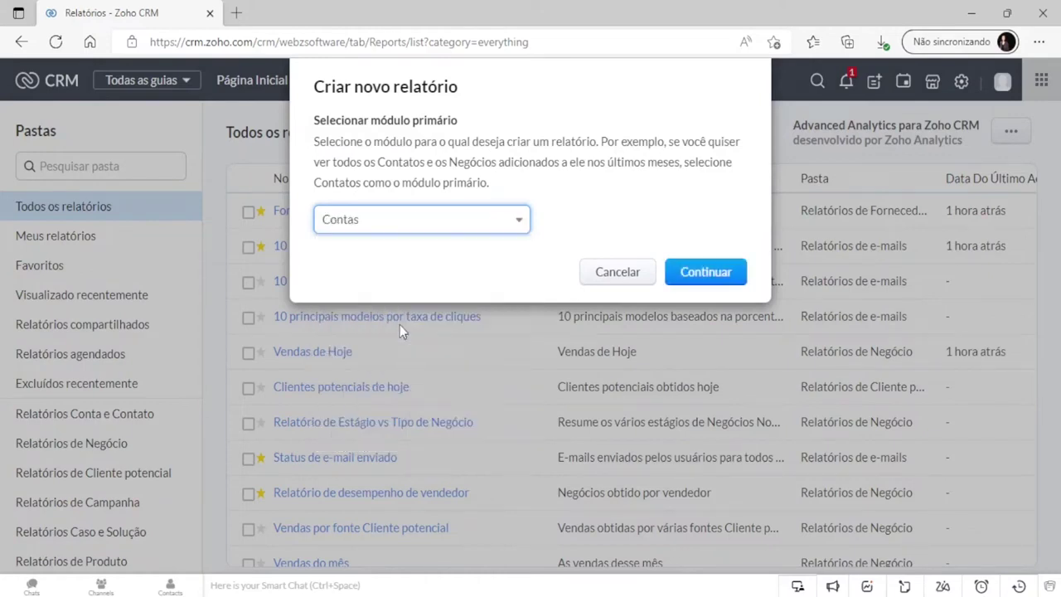
click(705, 272)
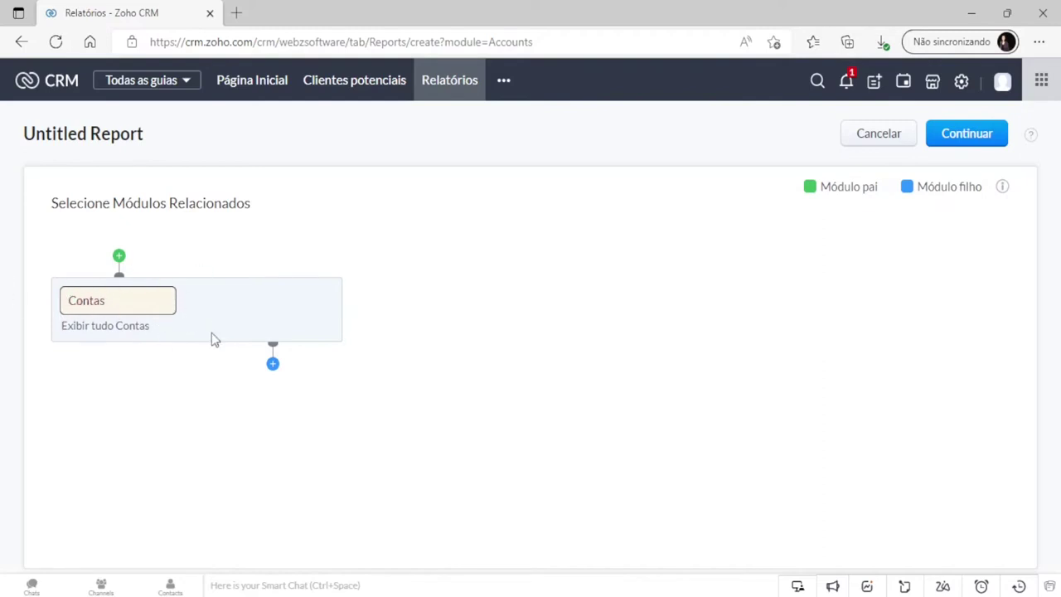
Add converted Clientes potenciais as a child module of Contas with the Inclusivo relation and continue to the report layout.
click(119, 256)
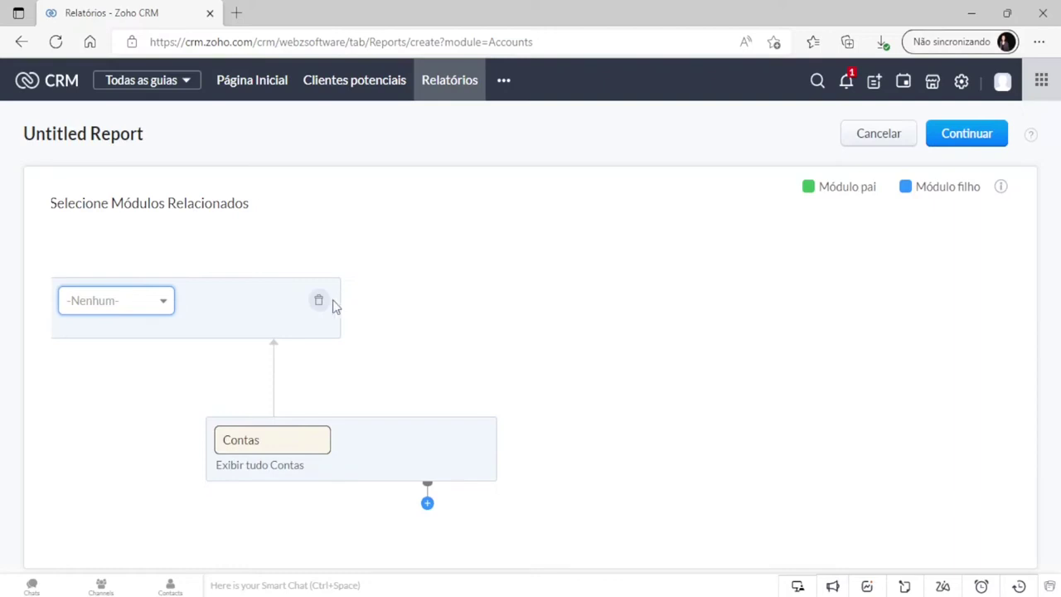
click(316, 304)
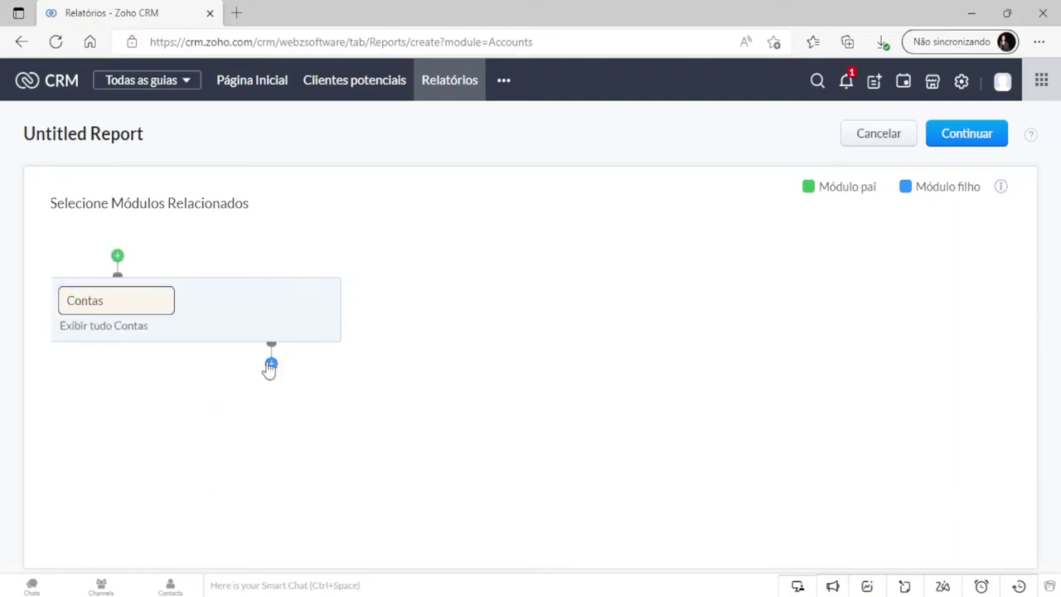
click(270, 364)
click(306, 449)
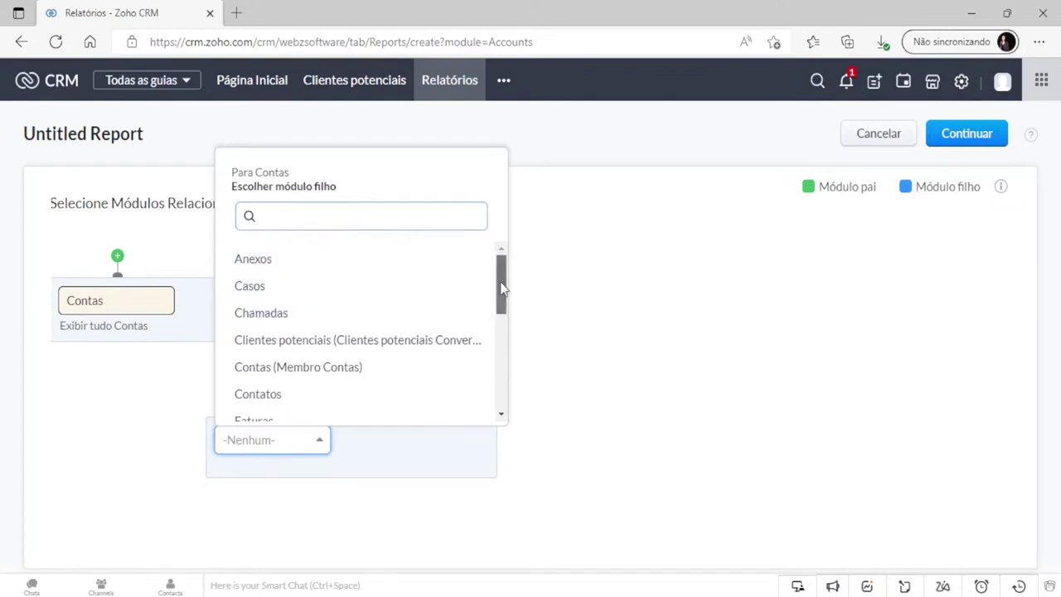
drag(500, 289, 501, 313)
click(305, 259)
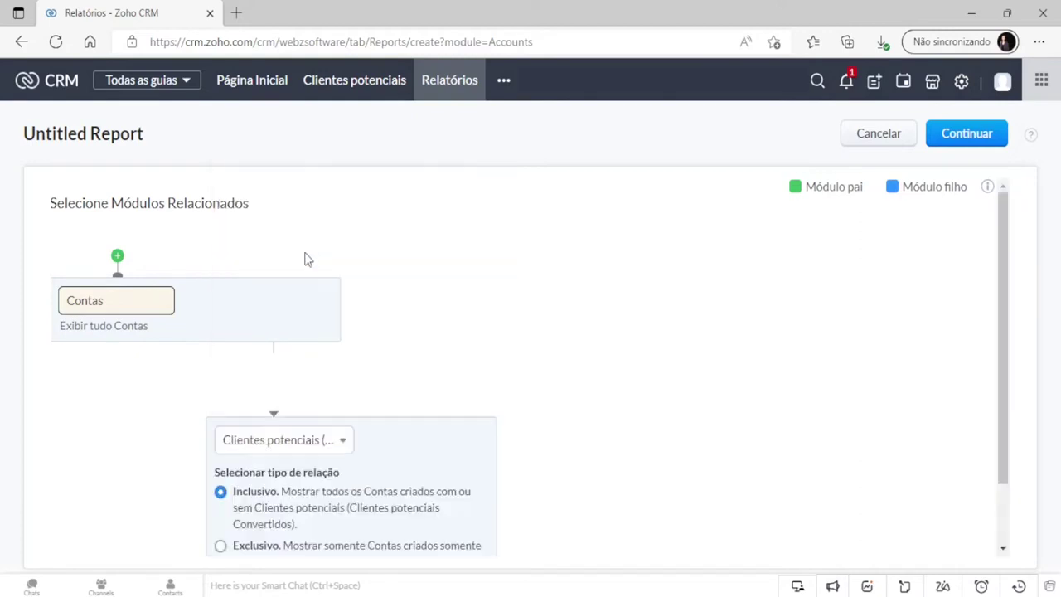
scroll(339, 520, down, 1)
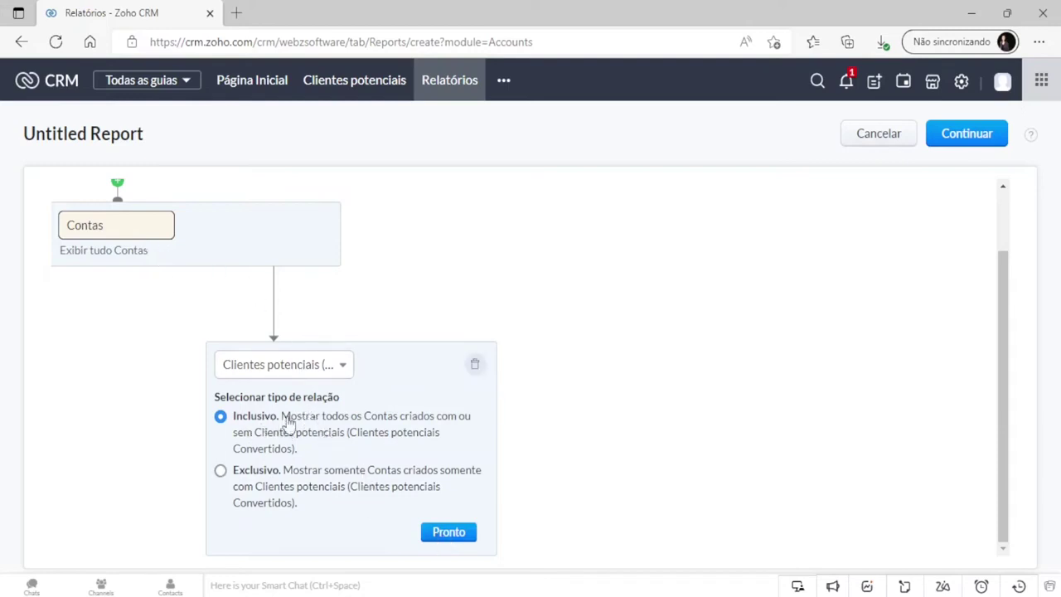
click(463, 535)
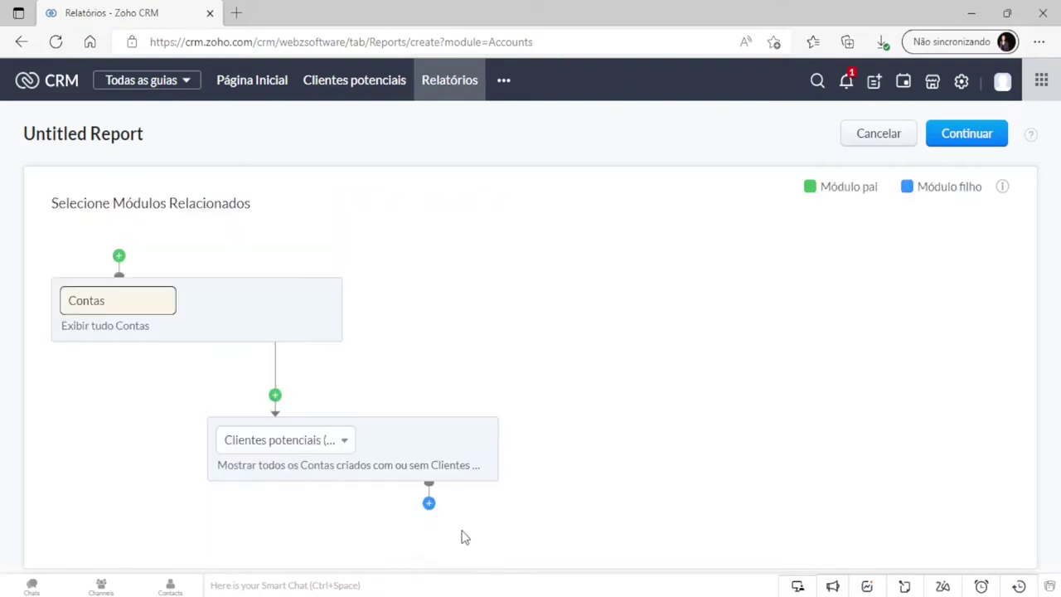
click(981, 139)
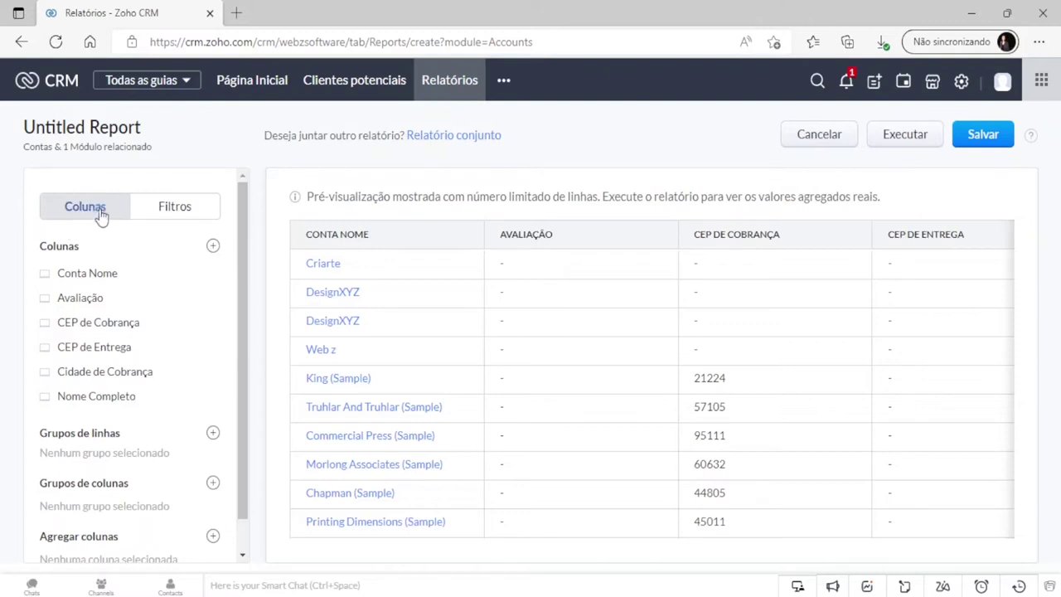
Name the report "Relatório teste de Contas - Leads" and describe it as "Relatório teste de Contas e Leads".
scroll(205, 365, down, 1)
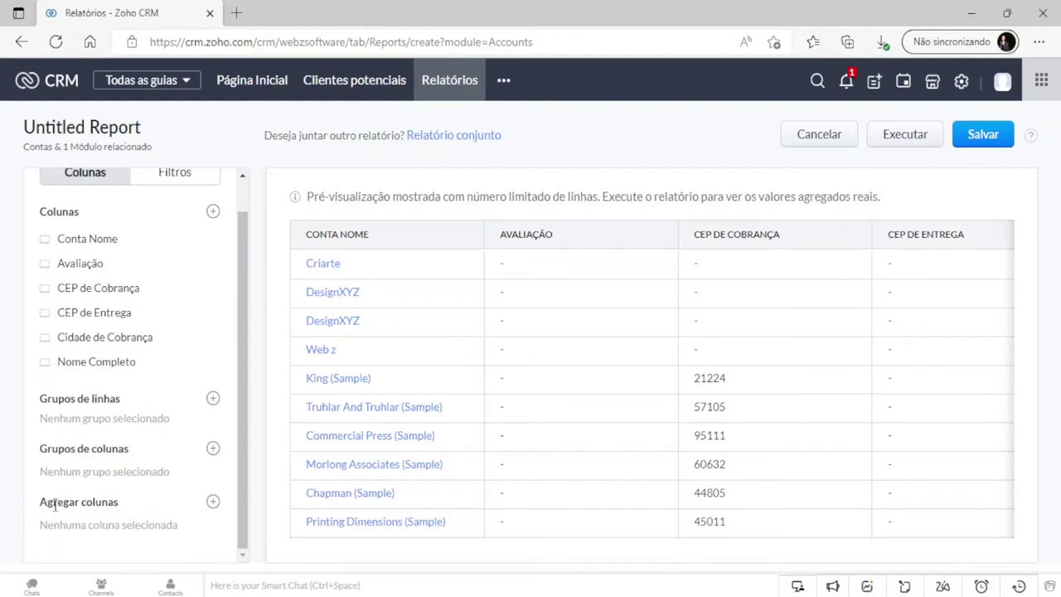
scroll(166, 348, up, 1)
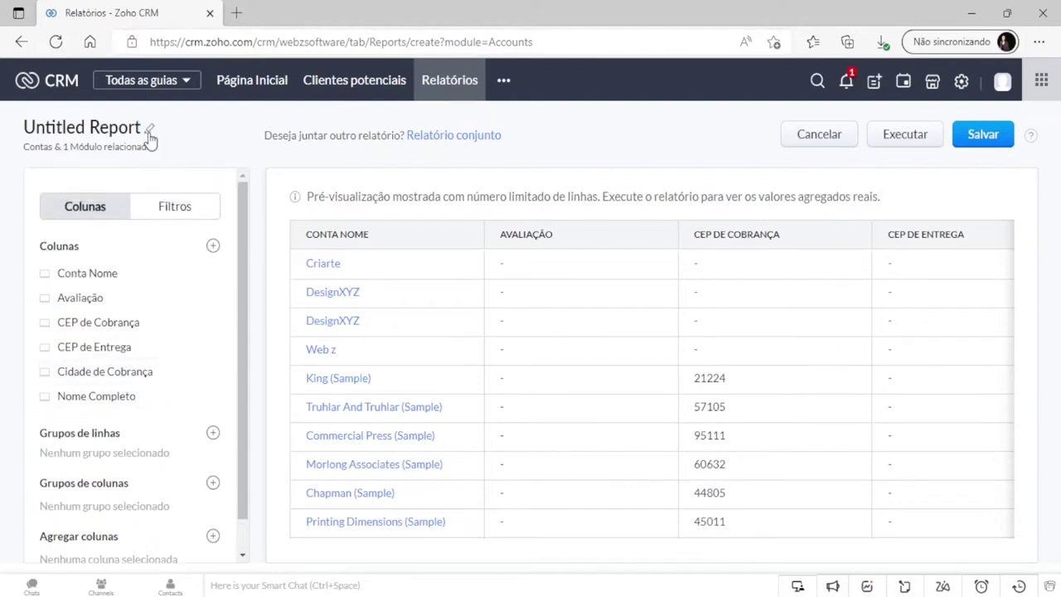
click(150, 131)
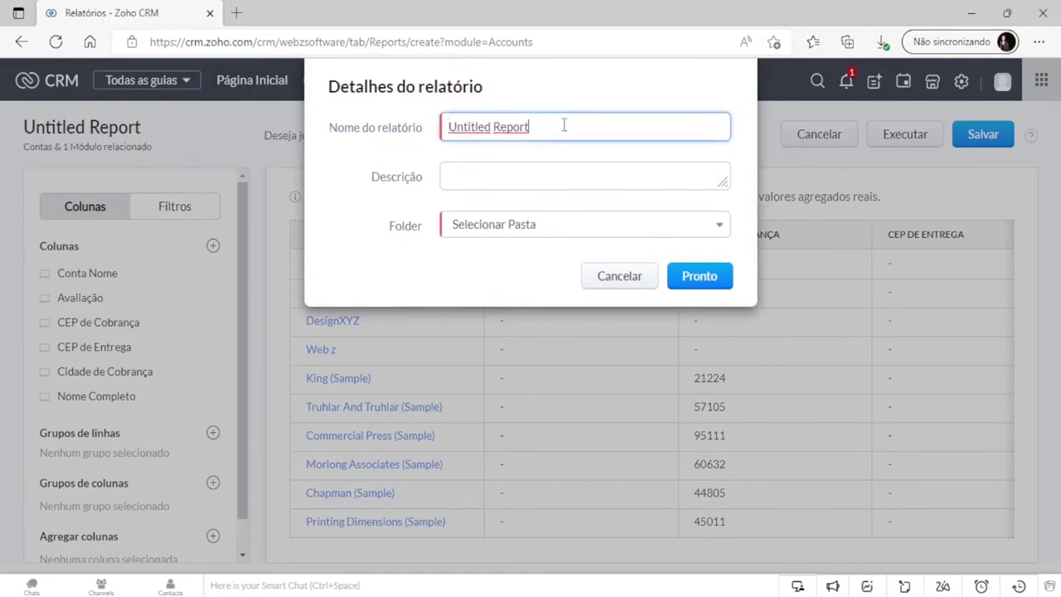
drag(564, 125, 358, 146)
text(Re)
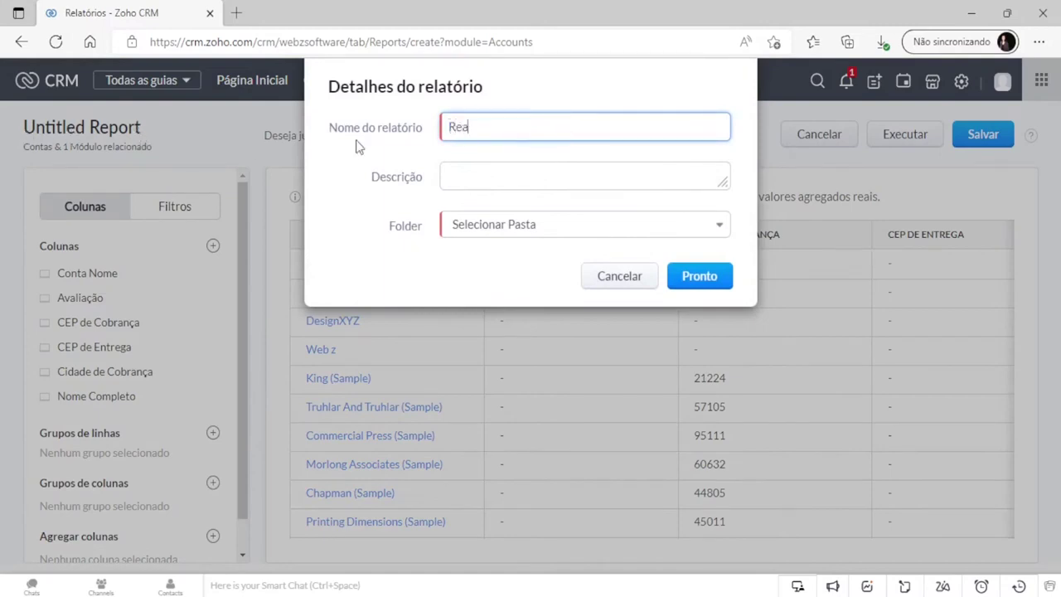
text(latório teste de Contas - Leads)
click(487, 178)
text(Relatório teste de Contas - Leads)
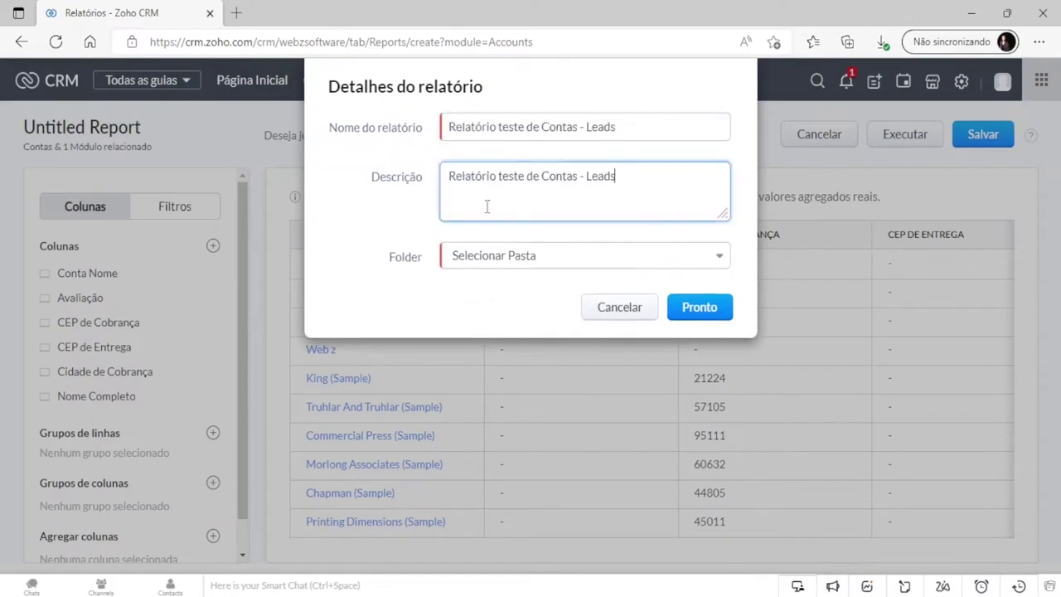
click(583, 181)
key(BackSpace)
text(e)
Assign the report to the Relatórios Conta e Contato folder and confirm the report details.
click(589, 256)
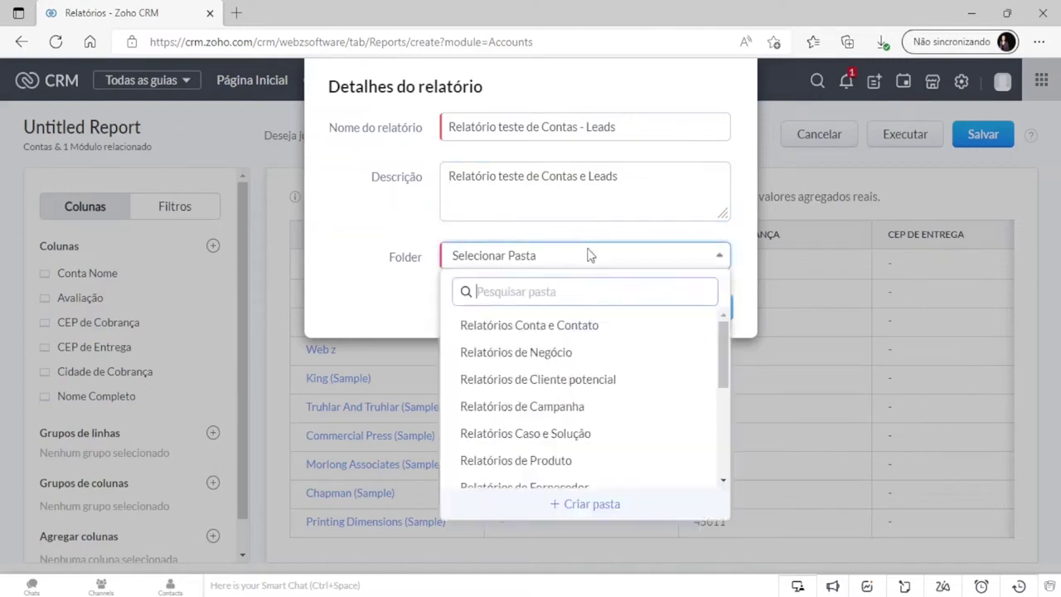
drag(720, 348, 706, 327)
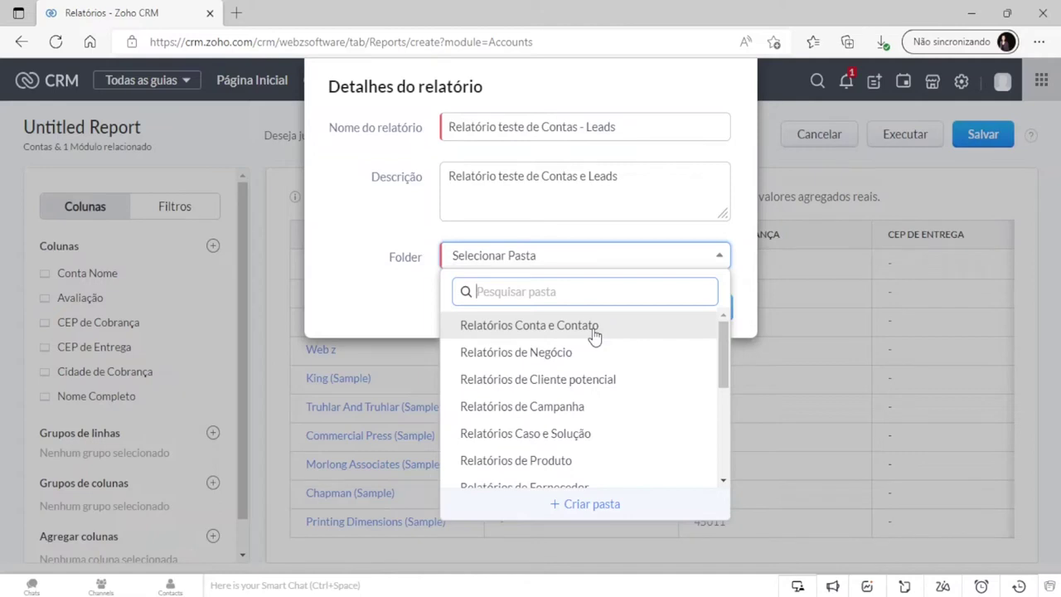
click(544, 326)
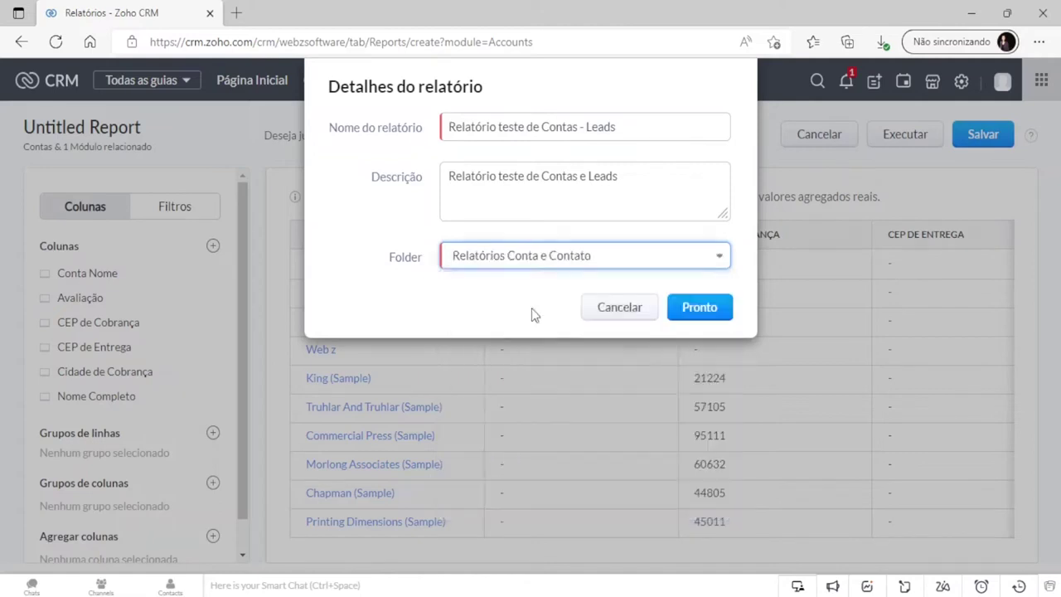
click(697, 312)
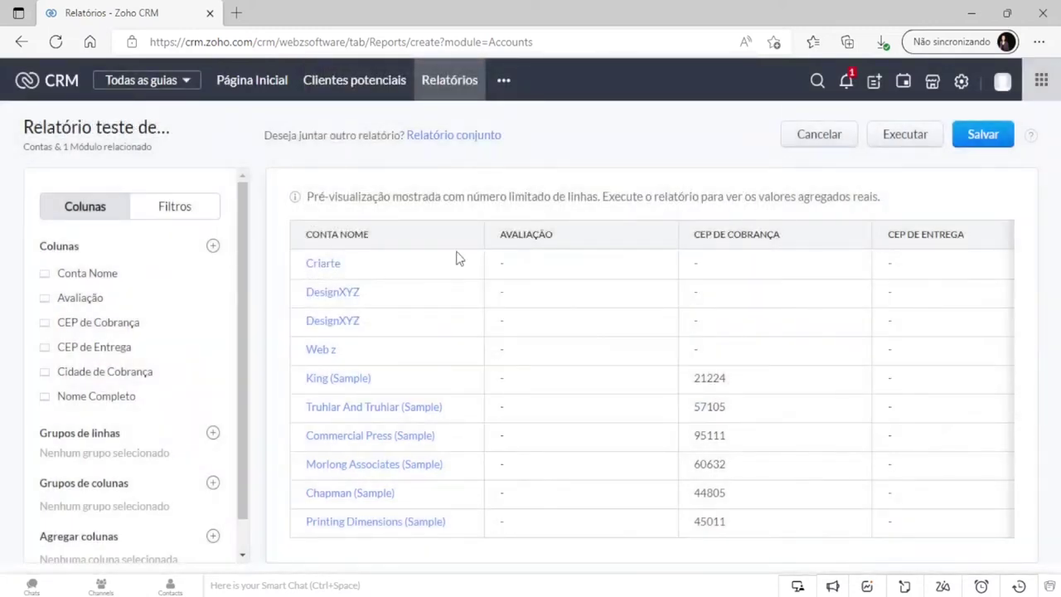
Remove the CEP de Cobrança, CEP de Entrega, Cidade de Cobrança and Avaliação columns from the report.
scroll(243, 301, down, 1)
scroll(249, 251, up, 1)
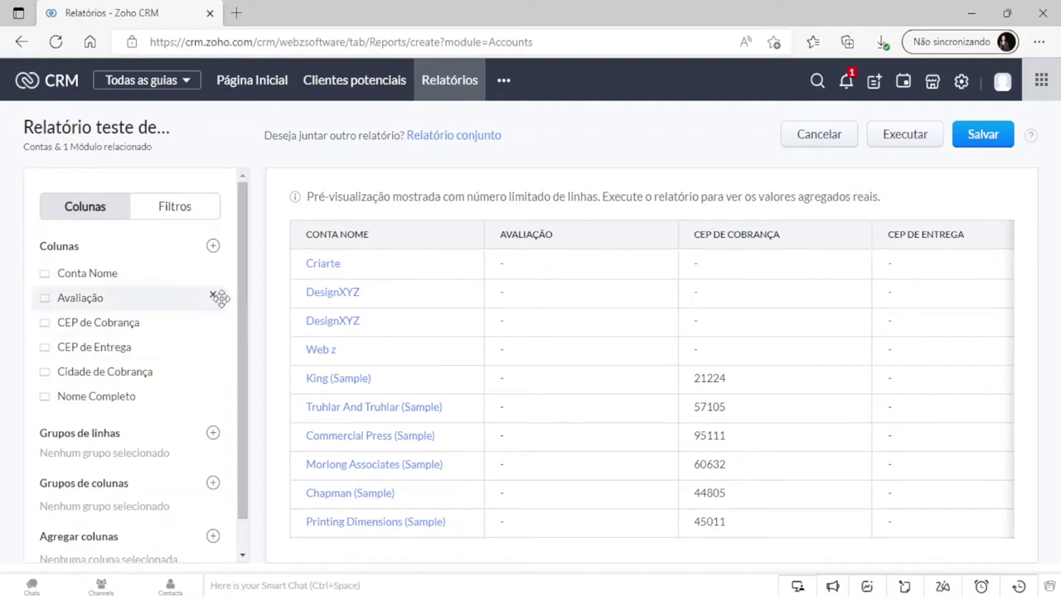
click(212, 323)
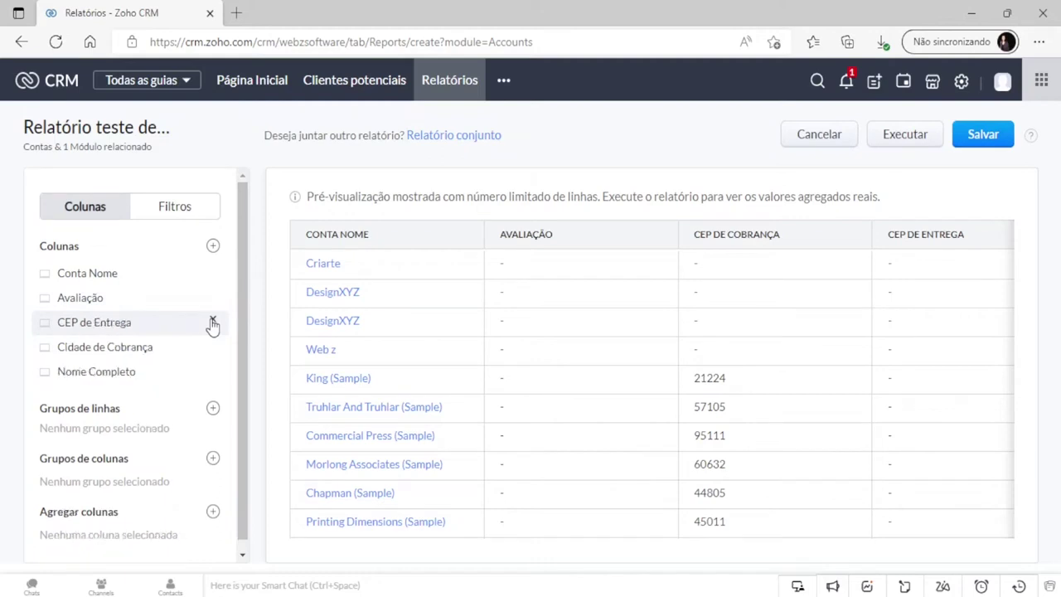
click(213, 324)
click(225, 323)
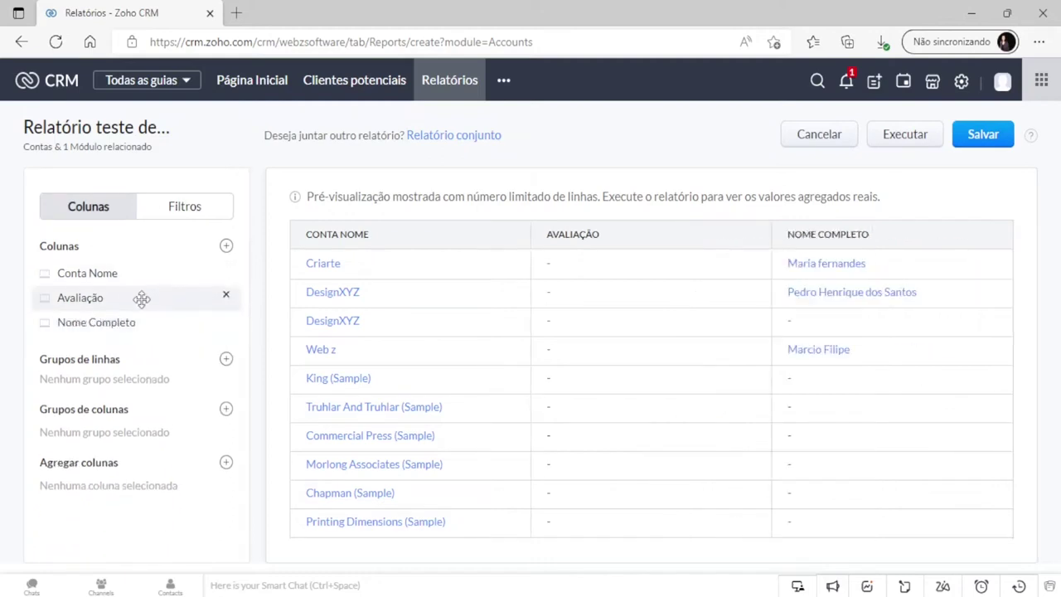
click(225, 295)
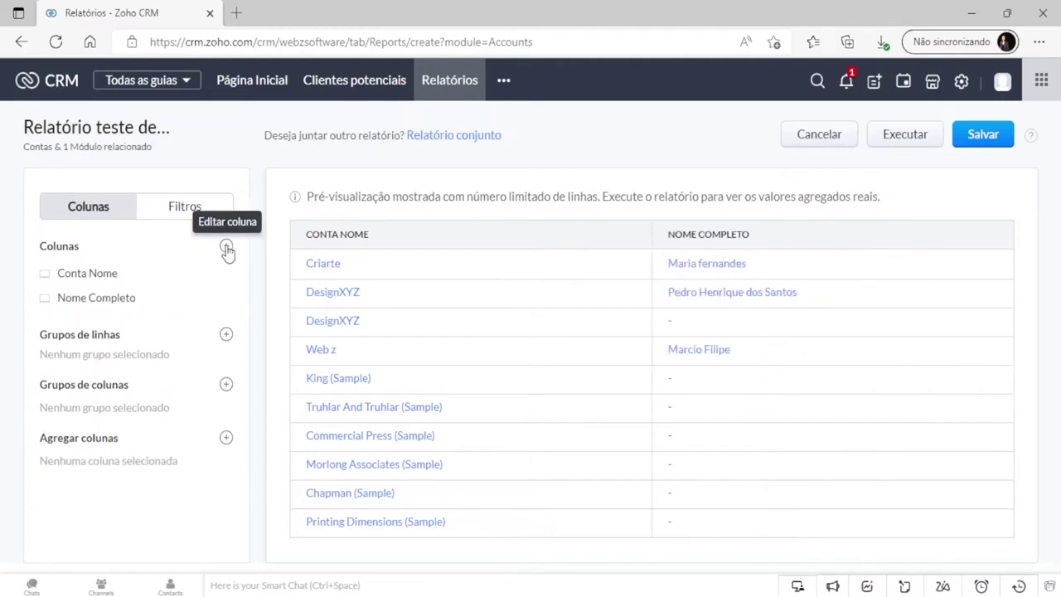
Start editing the report columns, limit the available fields to the Contas module and look through the field types.
click(227, 248)
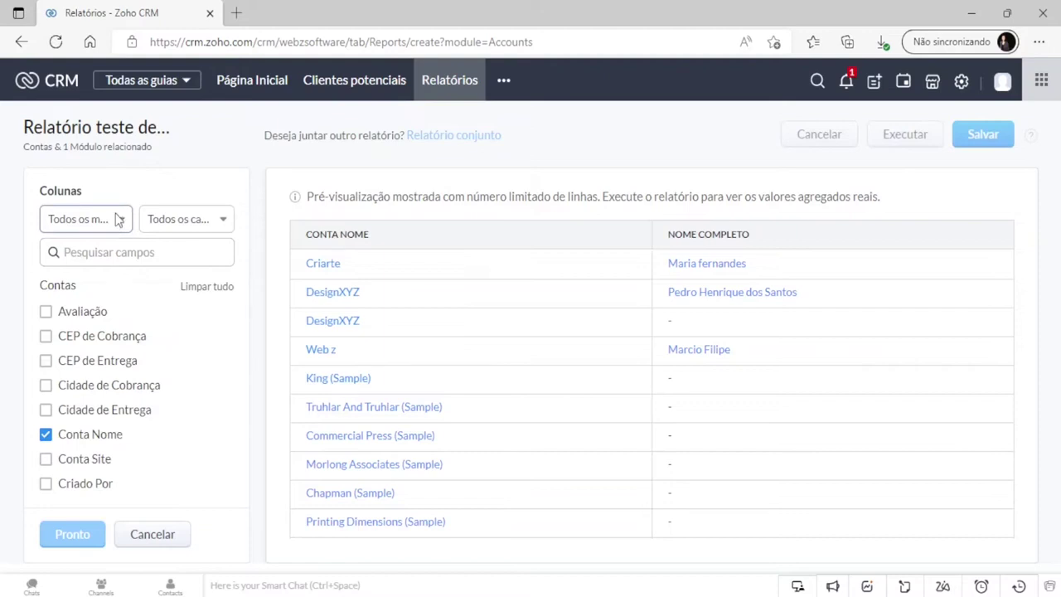
click(118, 219)
click(123, 279)
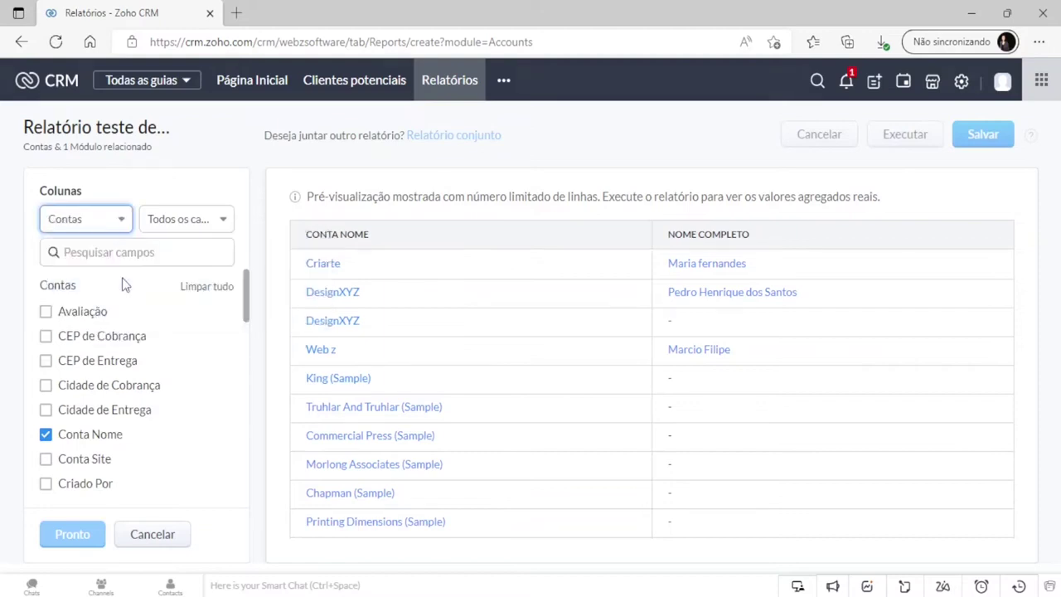
click(170, 219)
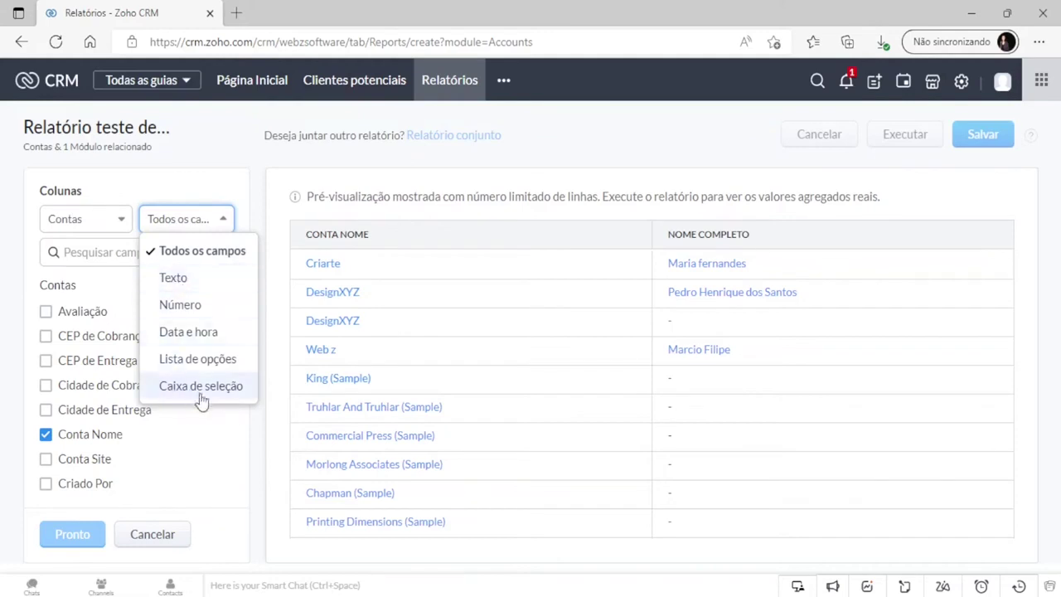
click(91, 286)
drag(241, 305, 231, 309)
click(226, 310)
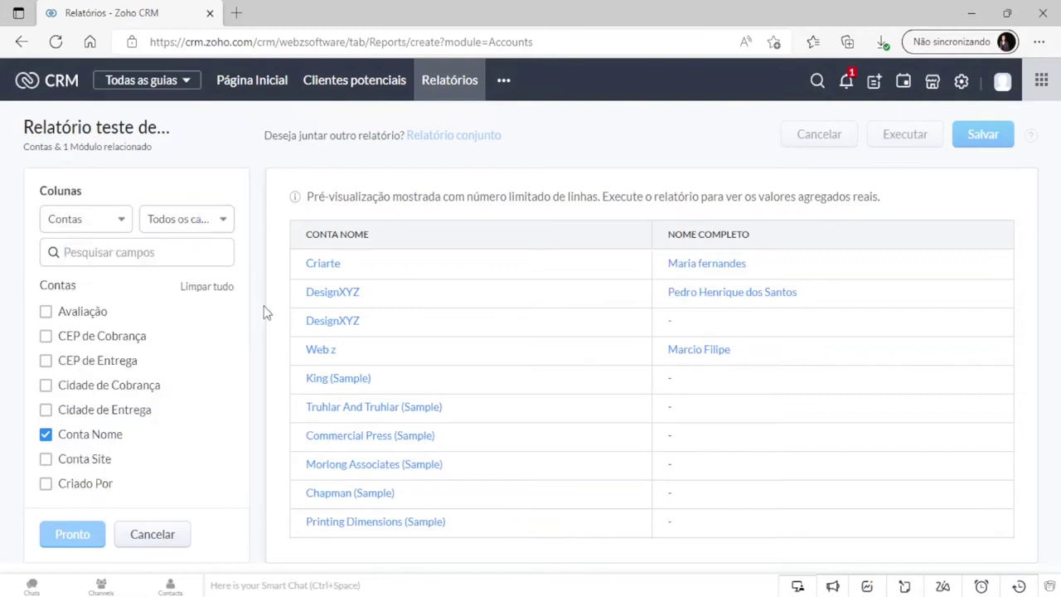
Add the Contas fields Criado Por, Funcionários, Hora da última atividade and Indústria as report columns.
scroll(246, 304, down, 1)
drag(247, 304, 238, 335)
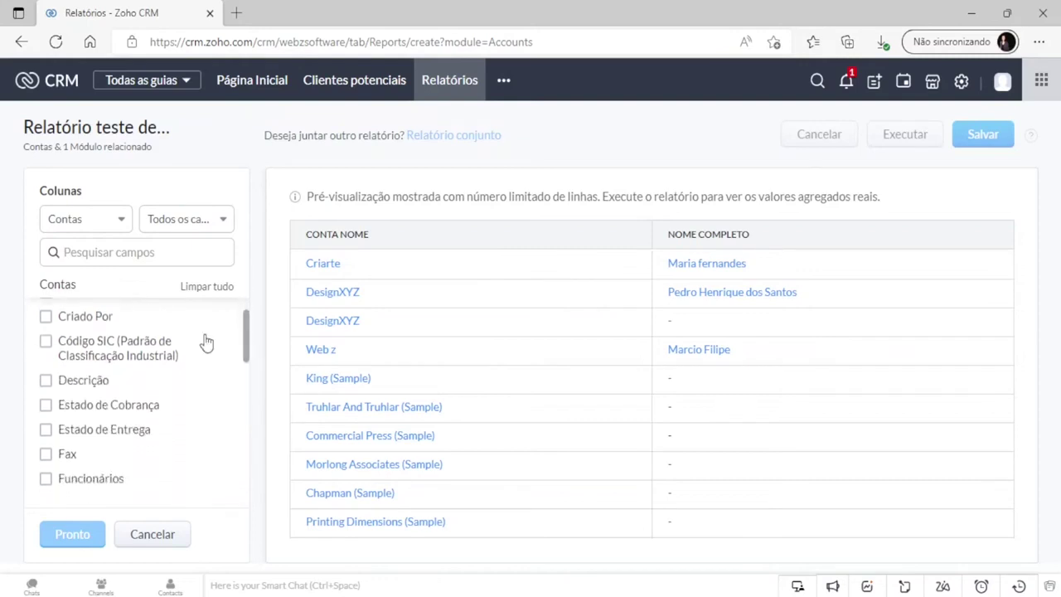
click(45, 317)
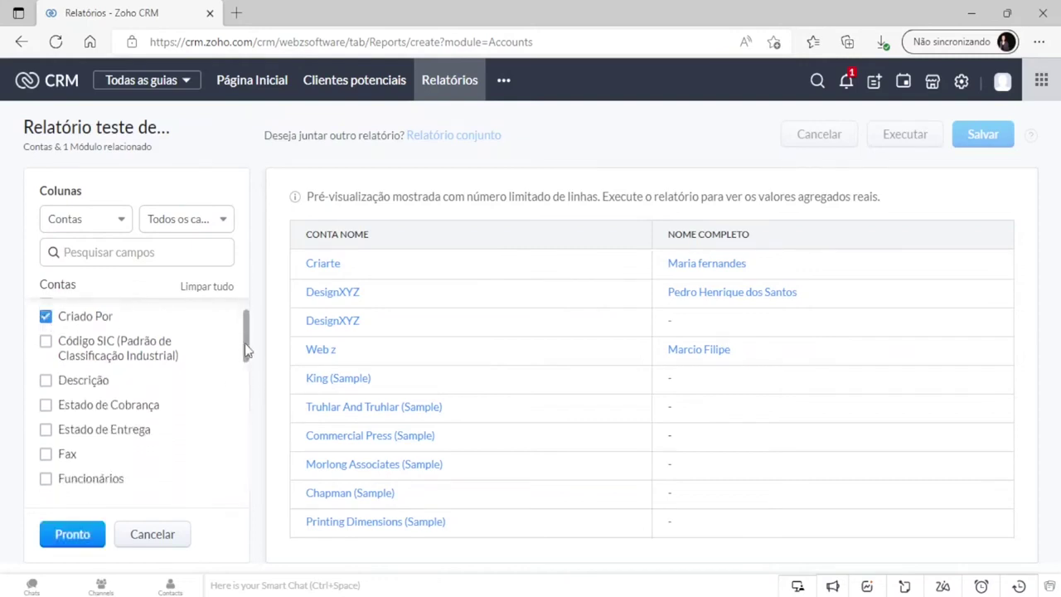
drag(246, 340, 245, 379)
click(46, 351)
drag(246, 362, 98, 348)
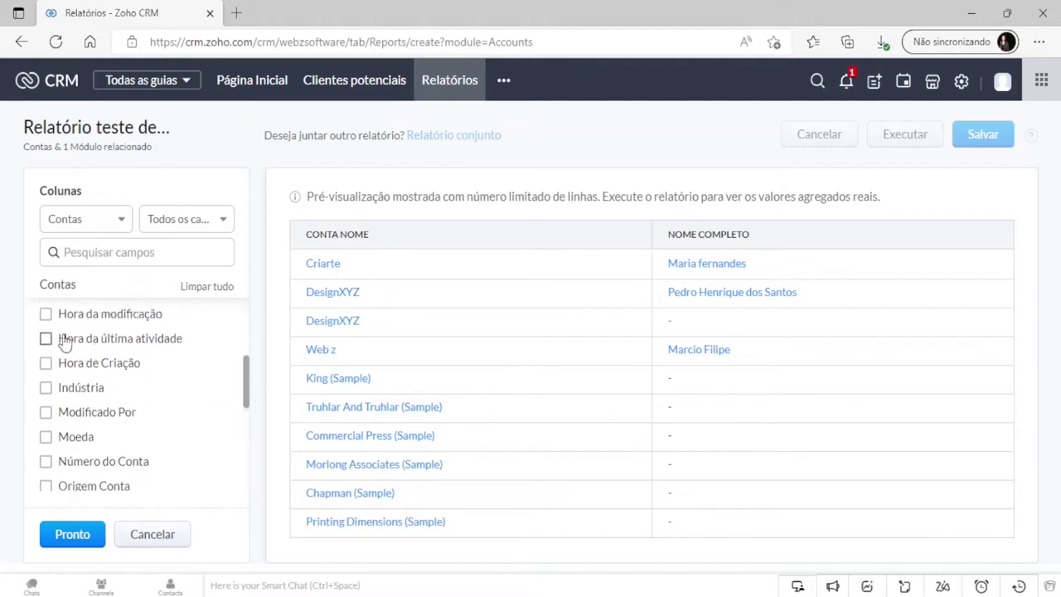
click(63, 395)
drag(246, 396, 240, 295)
click(73, 536)
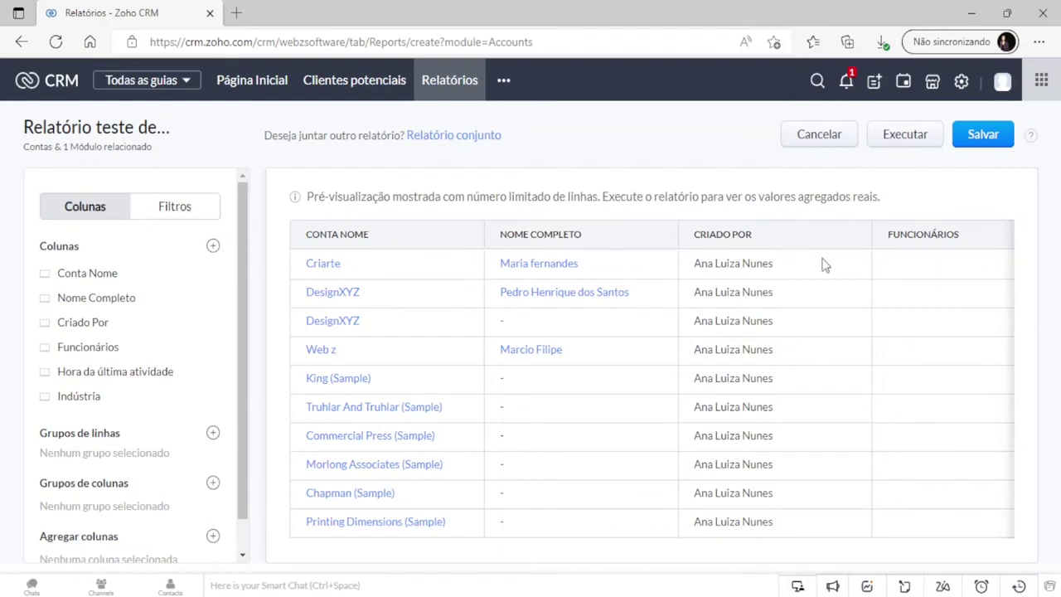
Start adding a row group and limit the available fields to the Clientes potenciais (Clientes potenciais Convertidos) module, keeping all field types.
scroll(218, 402, down, 1)
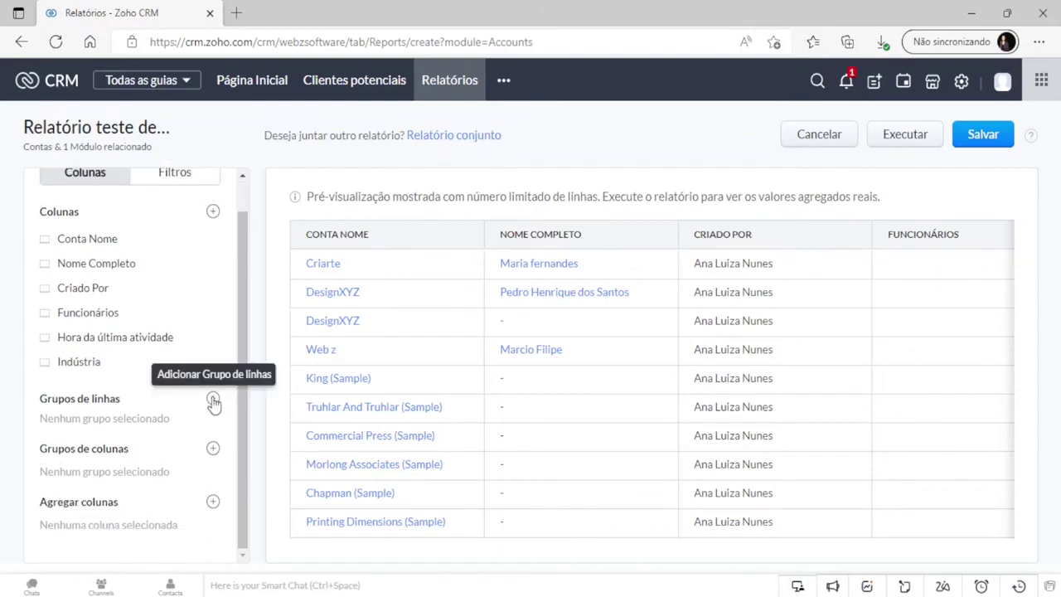
click(213, 400)
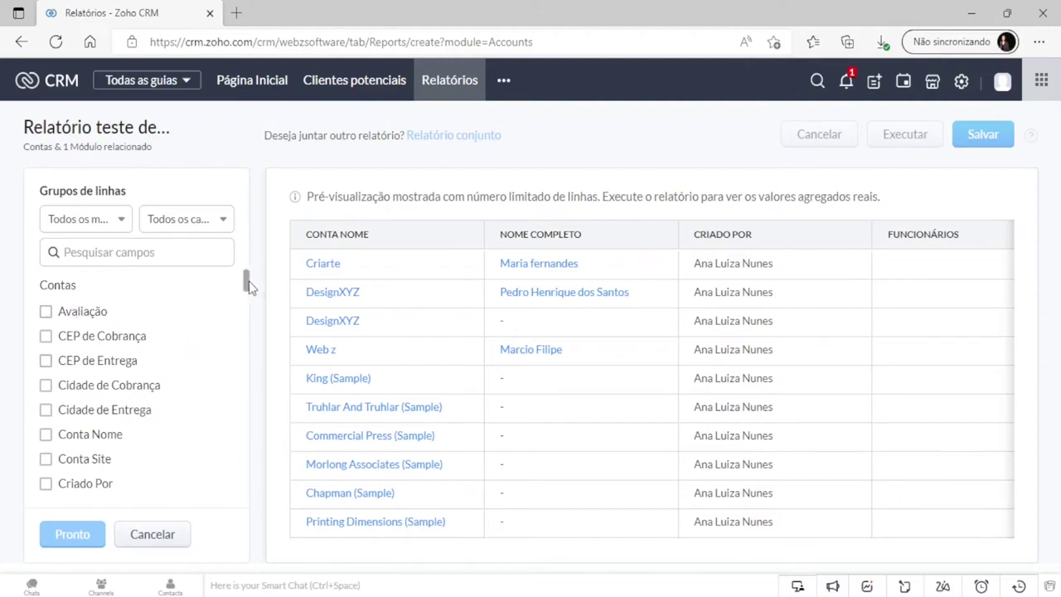
scroll(249, 285, down, 2)
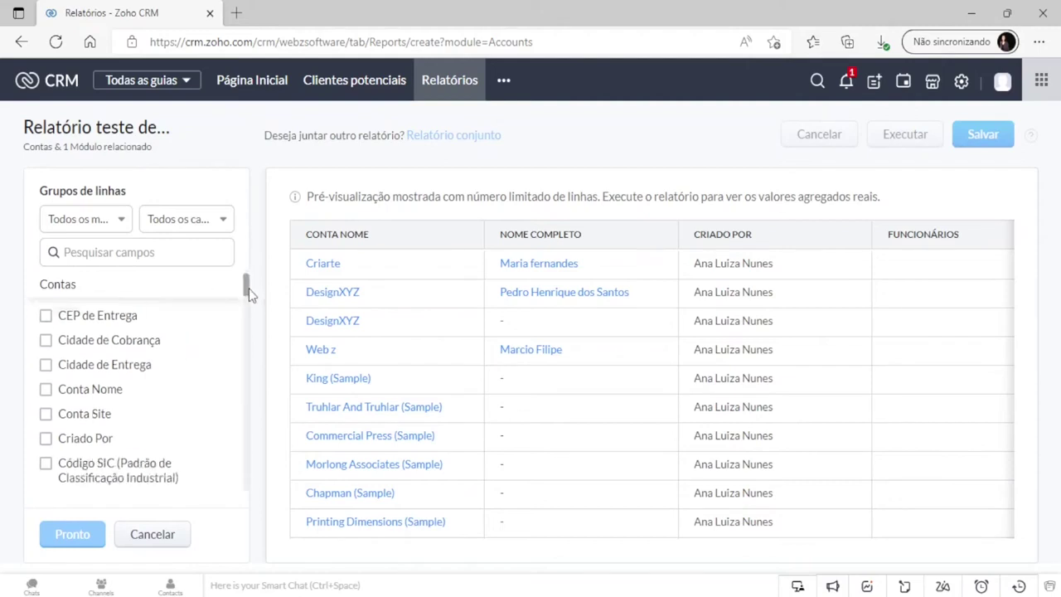
click(103, 225)
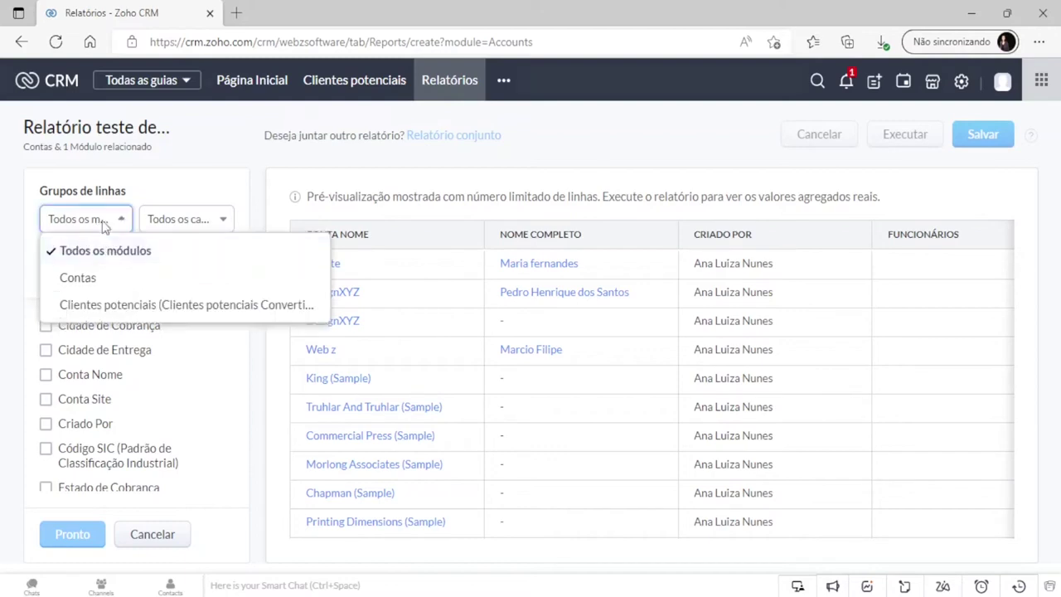
click(111, 305)
click(223, 220)
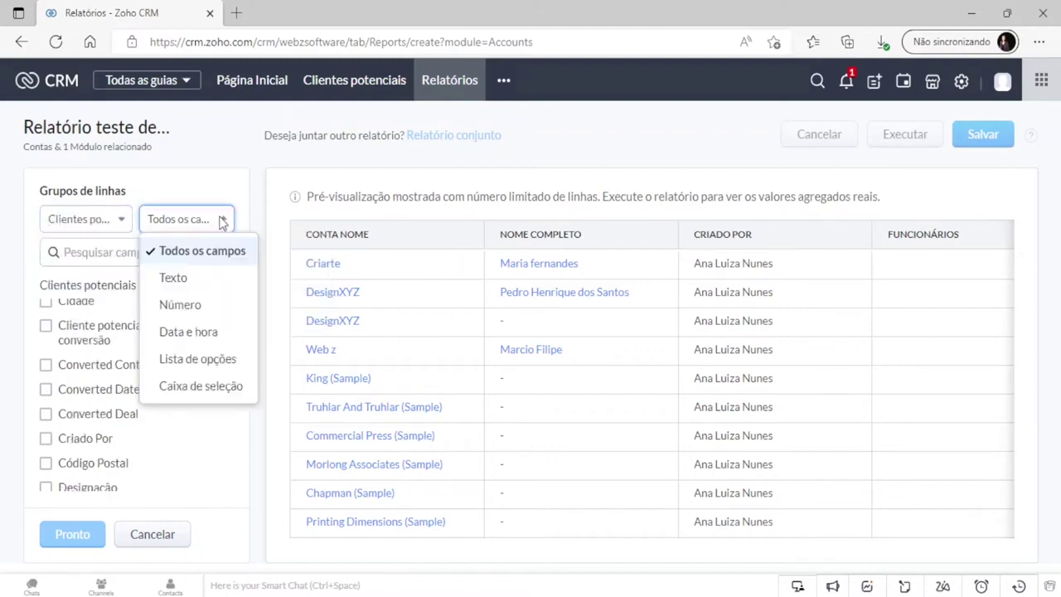
click(249, 220)
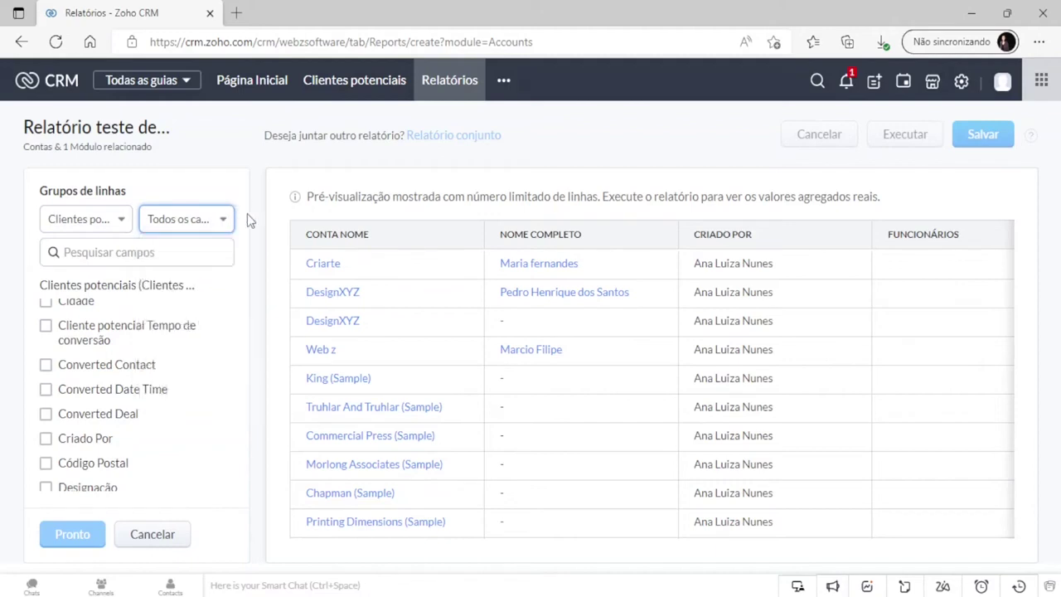
Group the report rows by the Clientes potenciais field N.º de funcionários and review the grouped preview.
drag(248, 300, 235, 408)
click(104, 331)
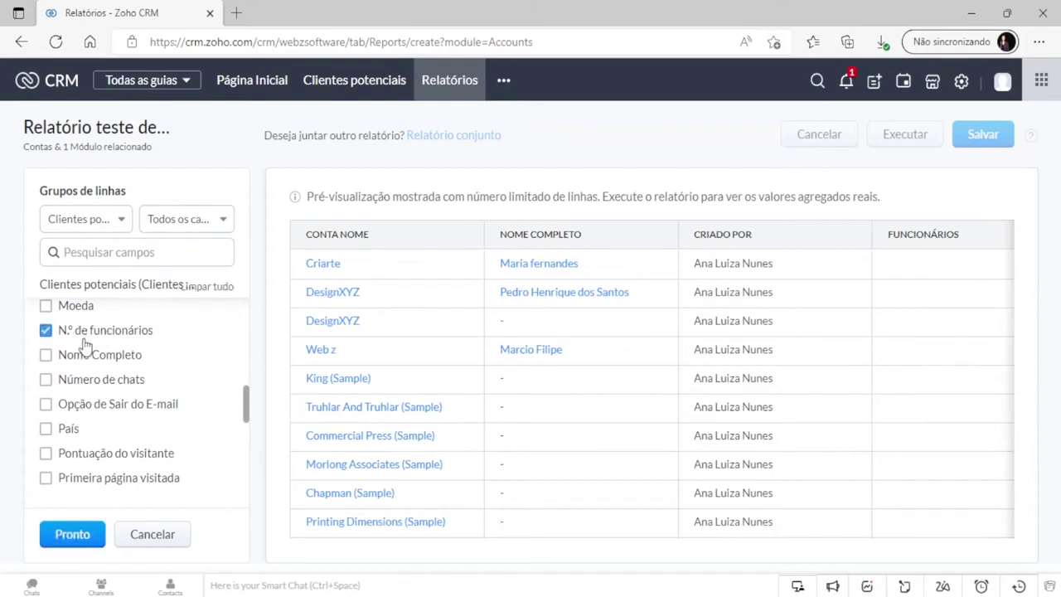
scroll(116, 365, up, 1)
scroll(141, 406, down, 1)
scroll(109, 360, up, 10)
scroll(108, 360, down, 3)
click(71, 544)
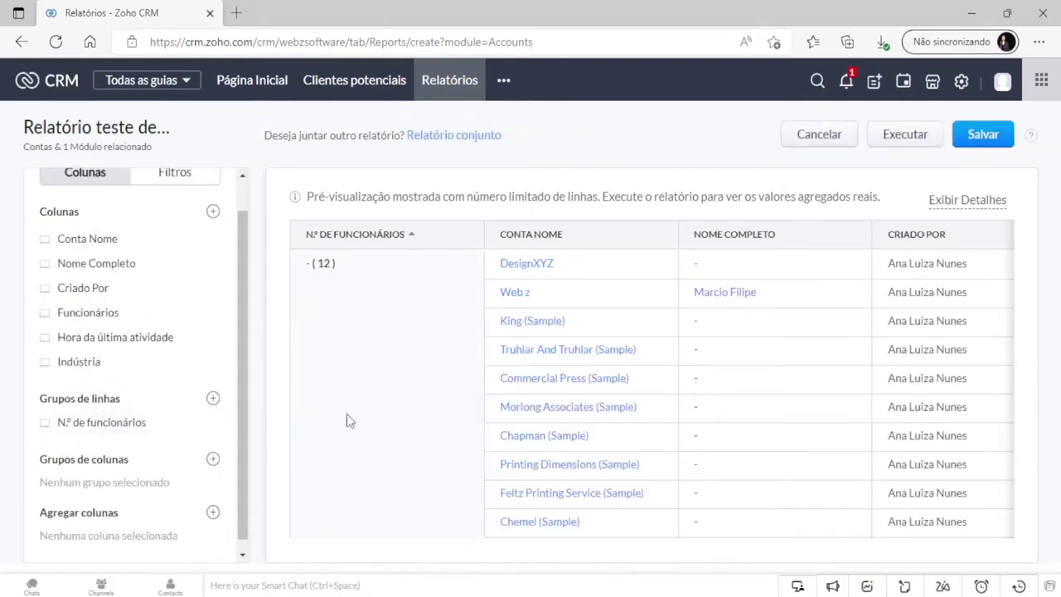
scroll(389, 360, down, 3)
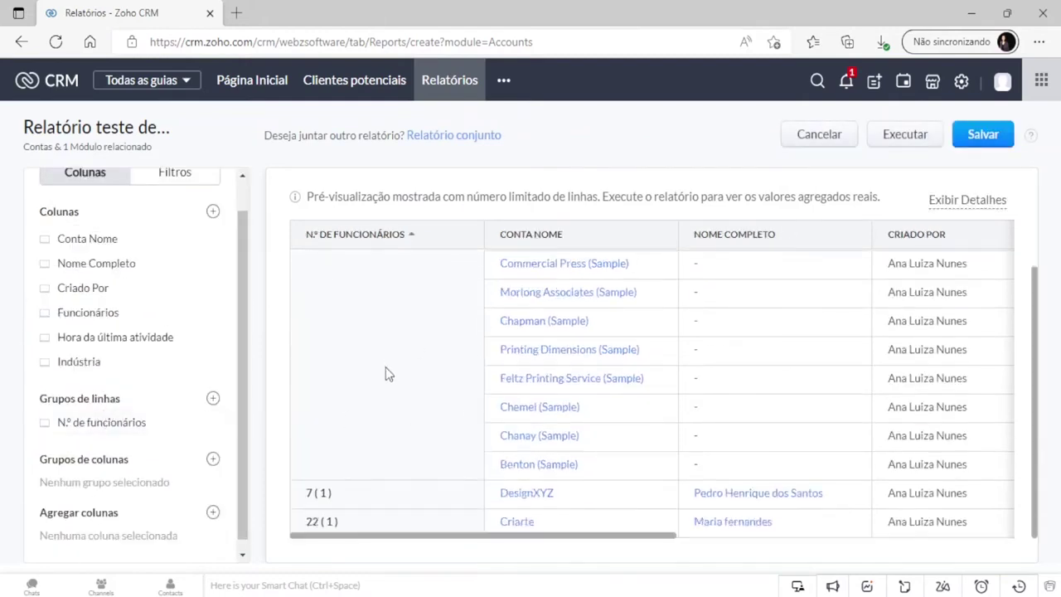
scroll(389, 396, up, 3)
scroll(389, 396, down, 3)
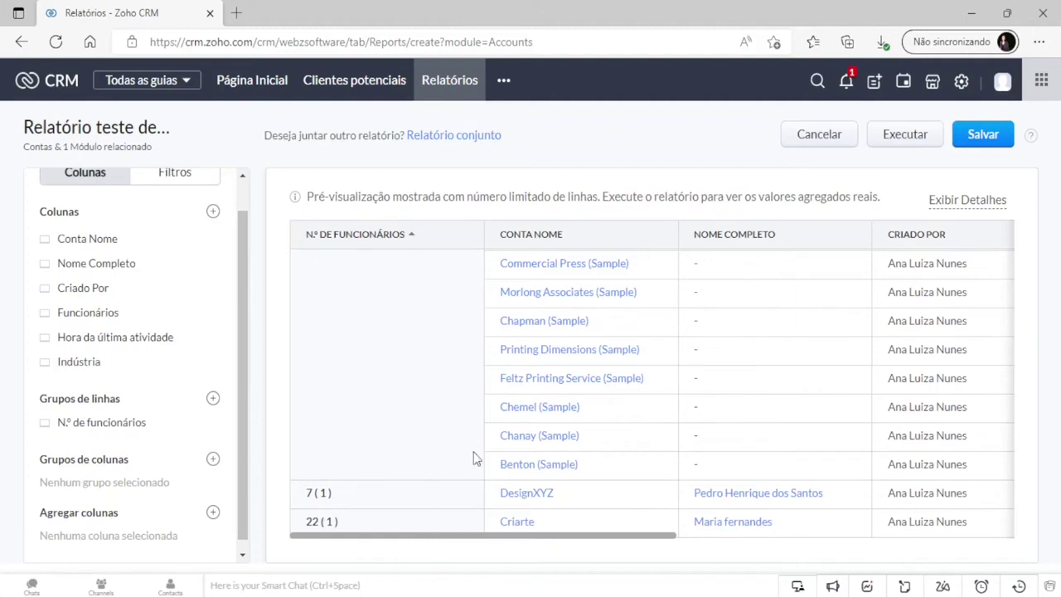
scroll(446, 398, up, 2)
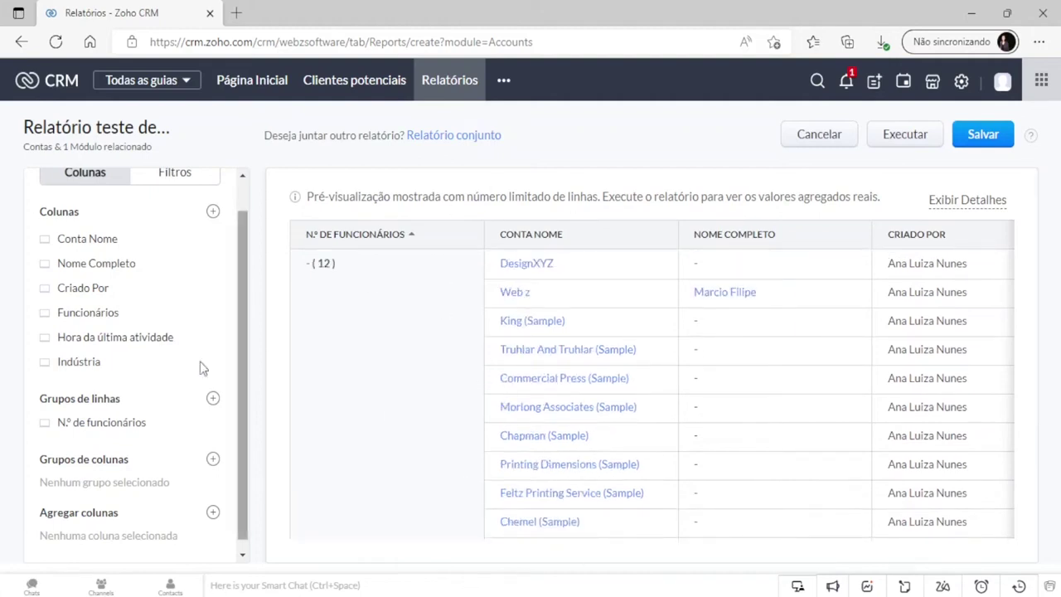
Examine the fields, modules and field types available for column groups, without adding a column group.
scroll(124, 448, down, 1)
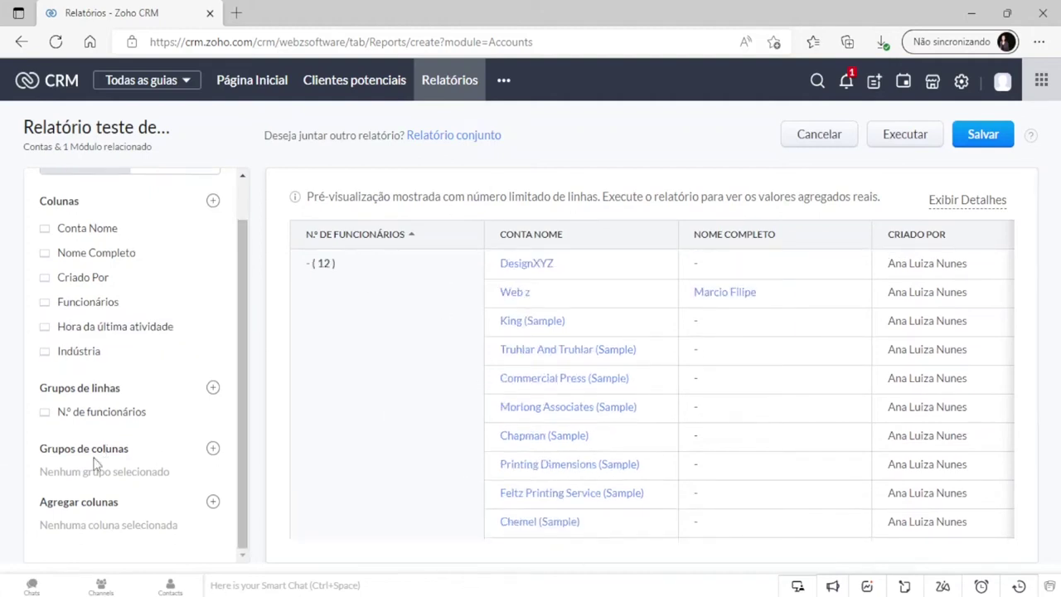
click(213, 448)
scroll(177, 398, down, 5)
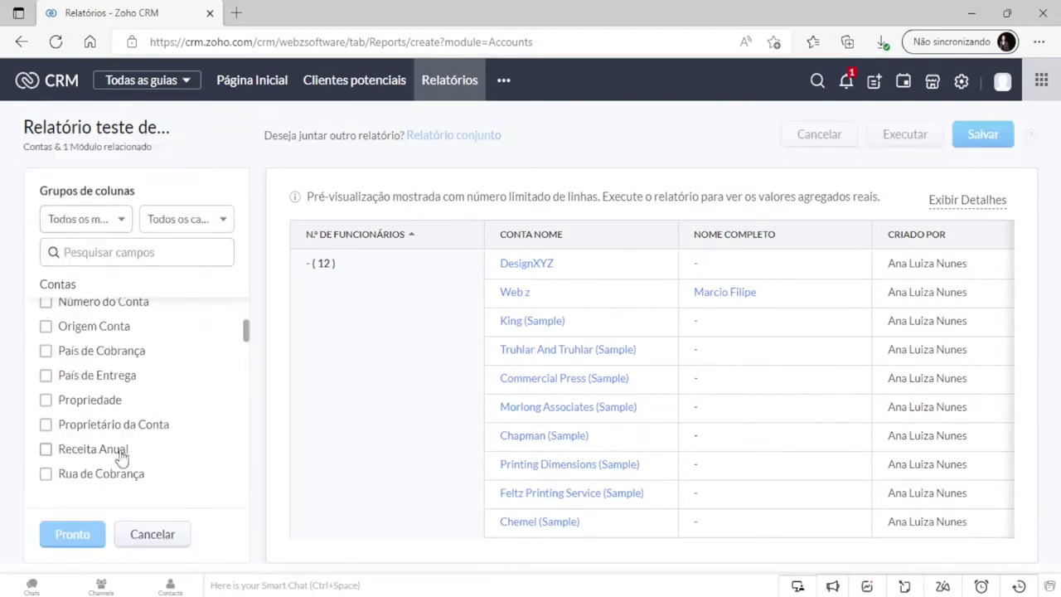
click(121, 224)
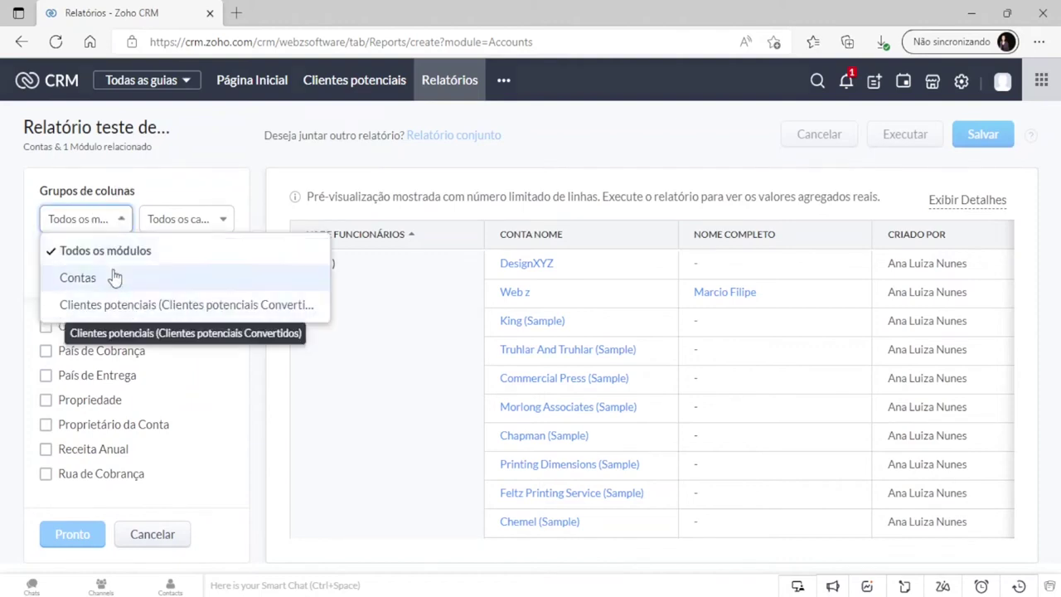
click(218, 216)
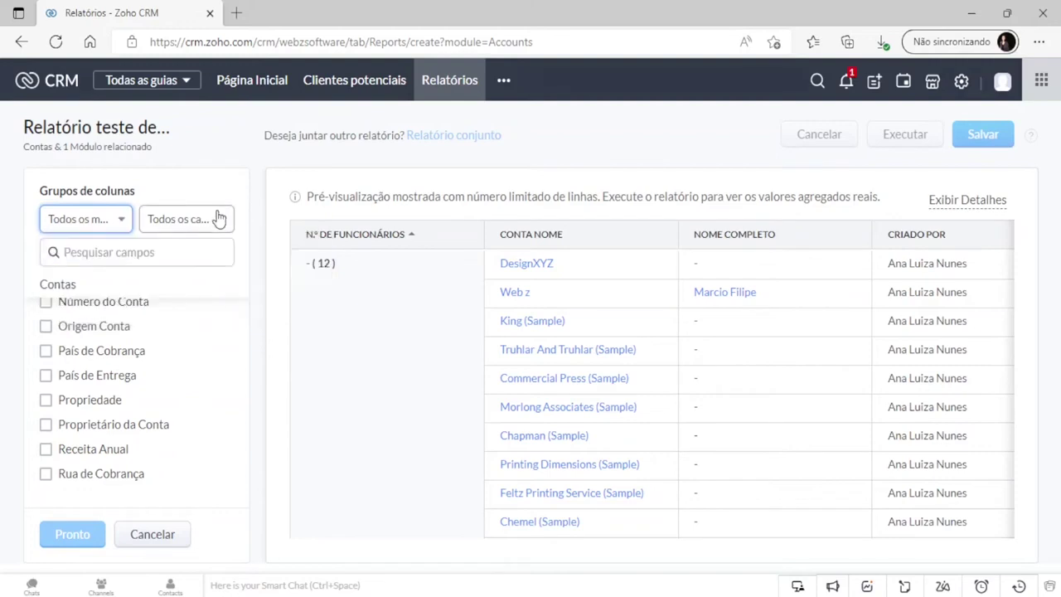
click(218, 217)
click(58, 251)
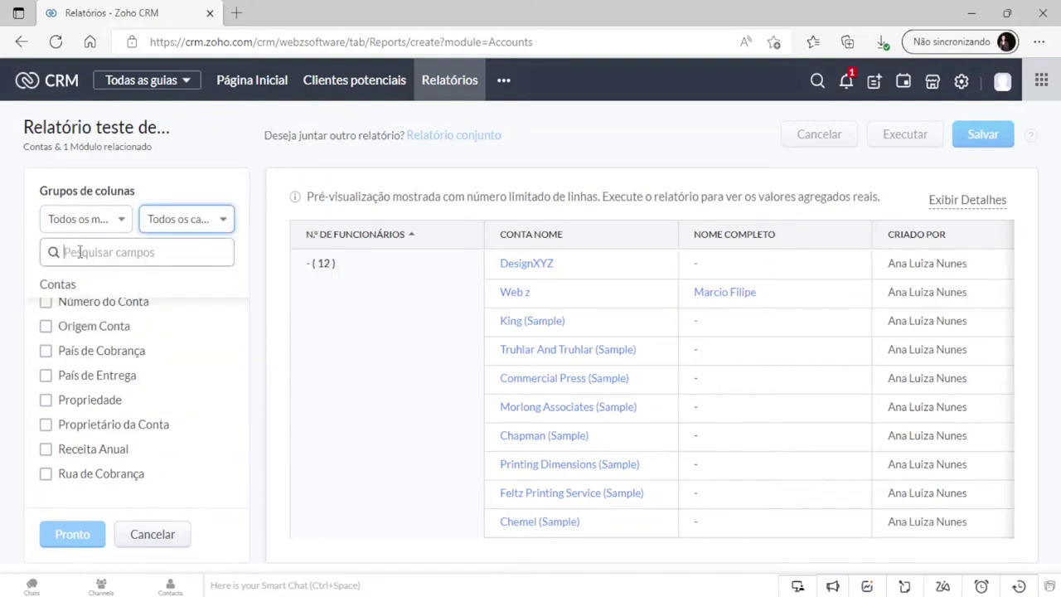
click(151, 534)
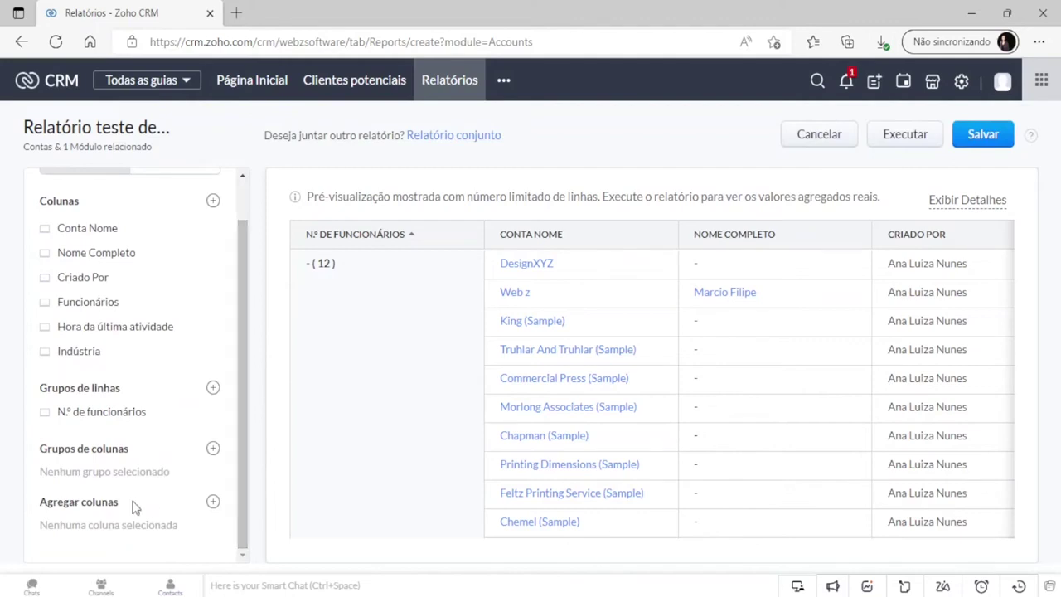
Add Soma de Funcionários from the Contas module as an aggregate column and review its totals in the preview.
click(213, 503)
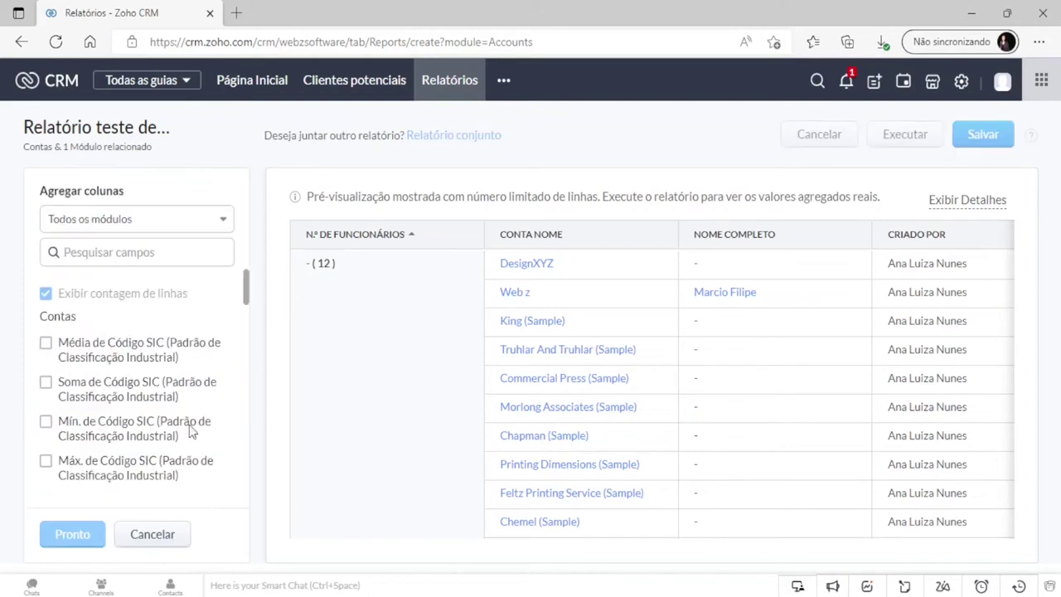
drag(247, 303, 247, 328)
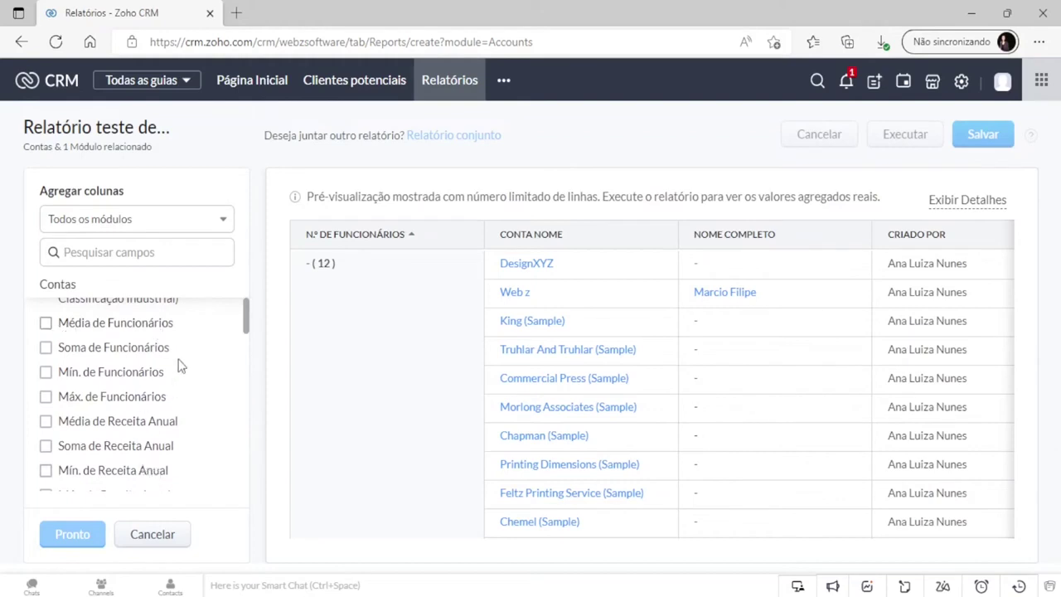
scroll(205, 368, down, 3)
scroll(211, 384, up, 4)
scroll(213, 384, up, 2)
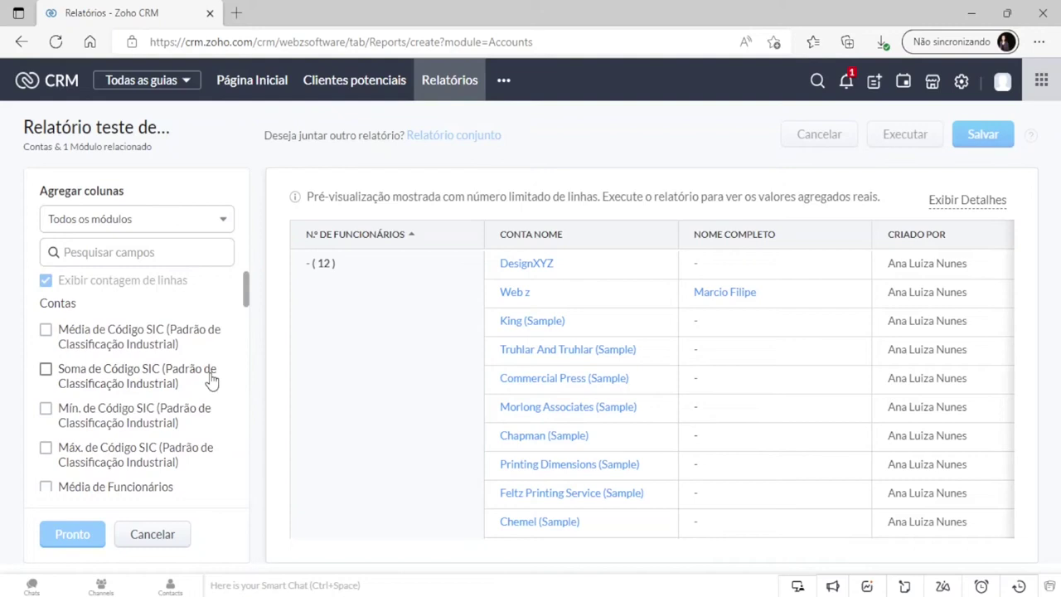
drag(246, 292, 245, 313)
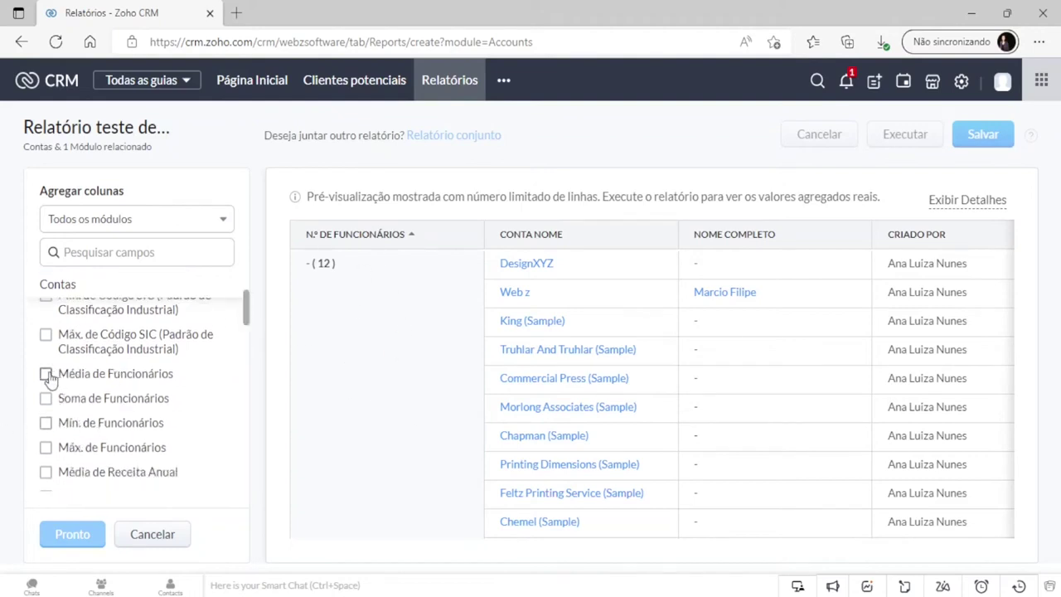
click(46, 399)
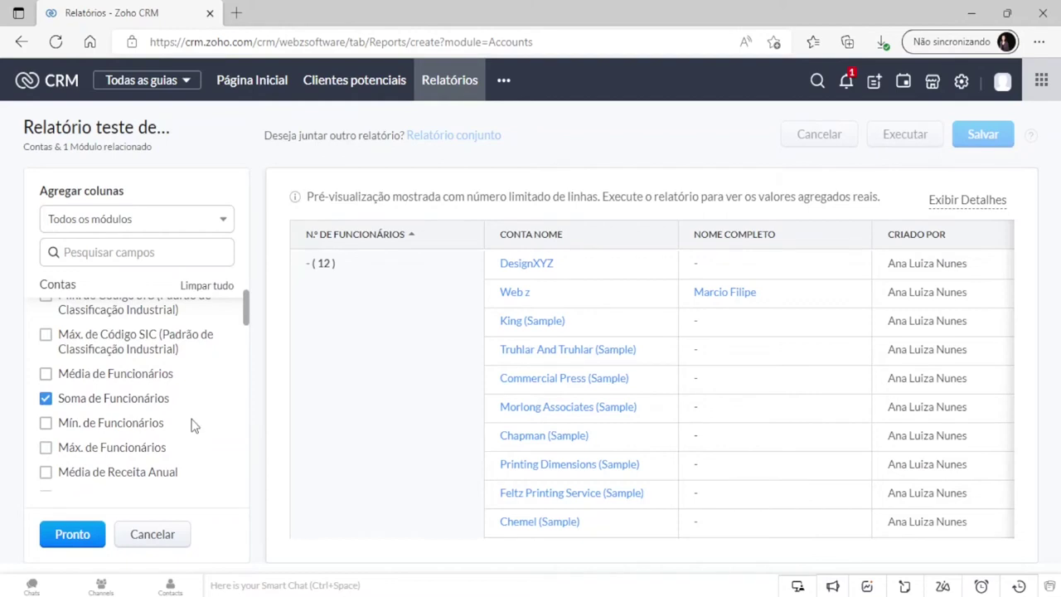
click(72, 535)
scroll(385, 464, down, 3)
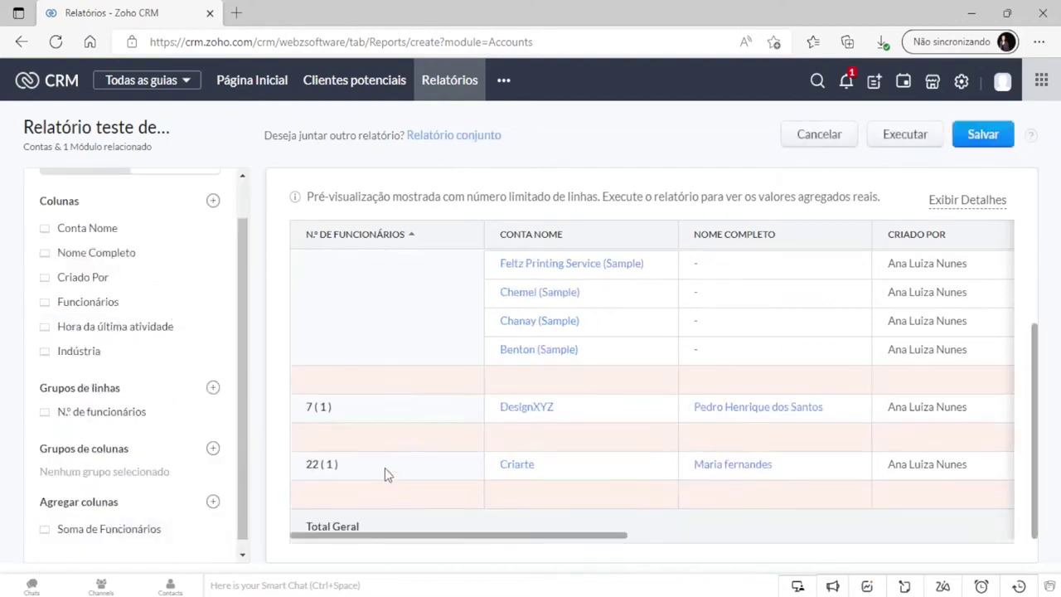
drag(475, 543, 1002, 520)
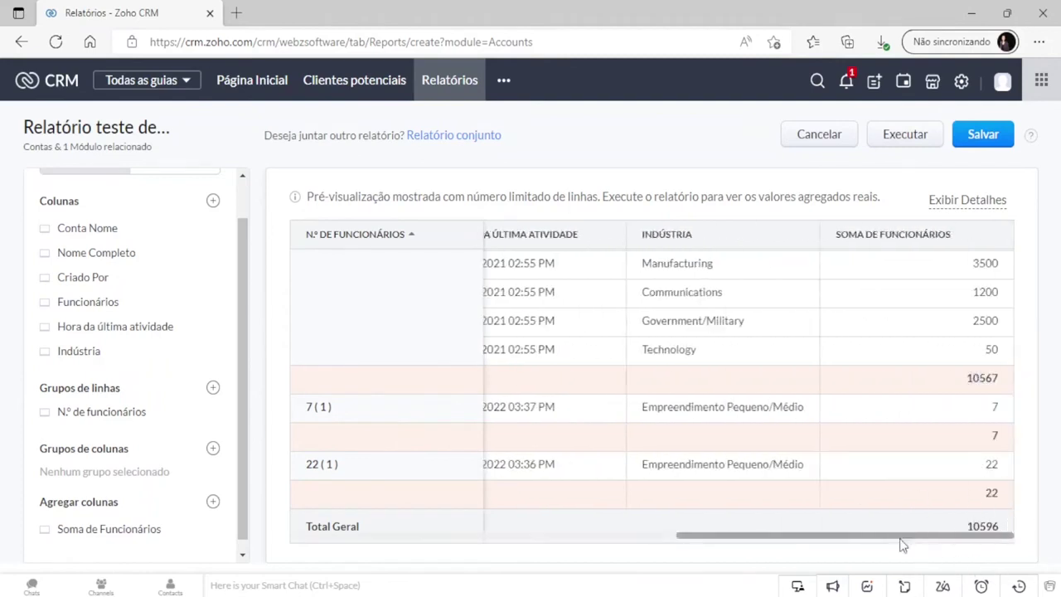
drag(904, 539, 315, 547)
Start adding a report filter and choose Hora de Criação (Clientes potenciais Convertidos) as its date field.
scroll(83, 331, down, 1)
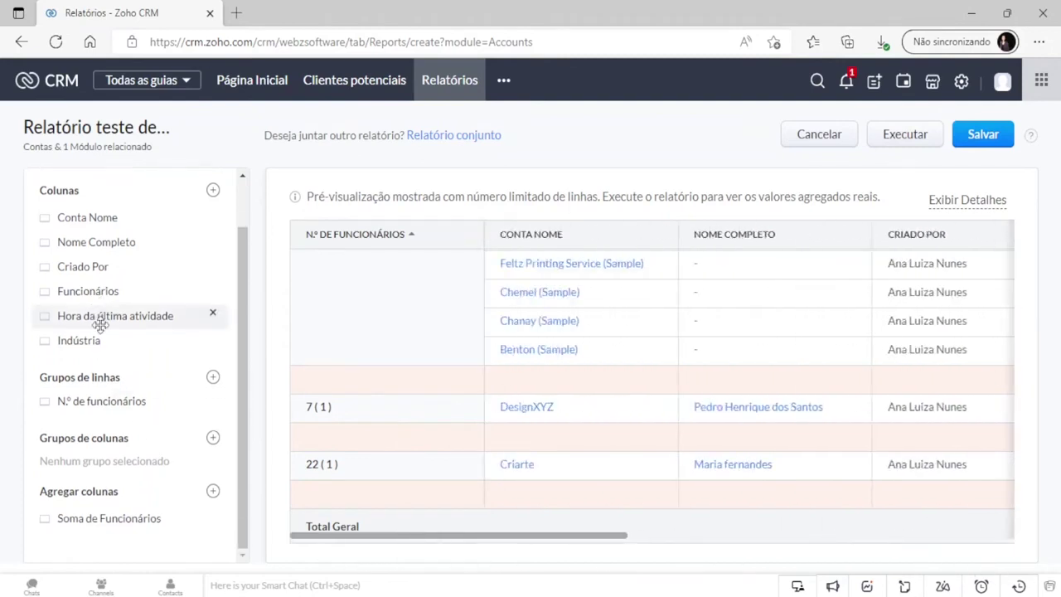
scroll(174, 355, up, 1)
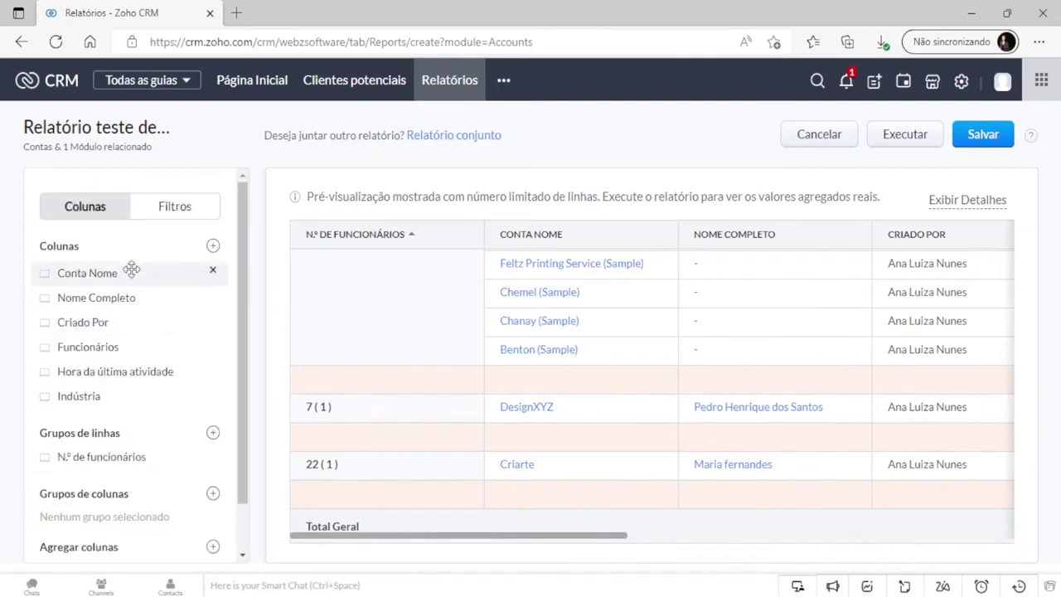
click(169, 211)
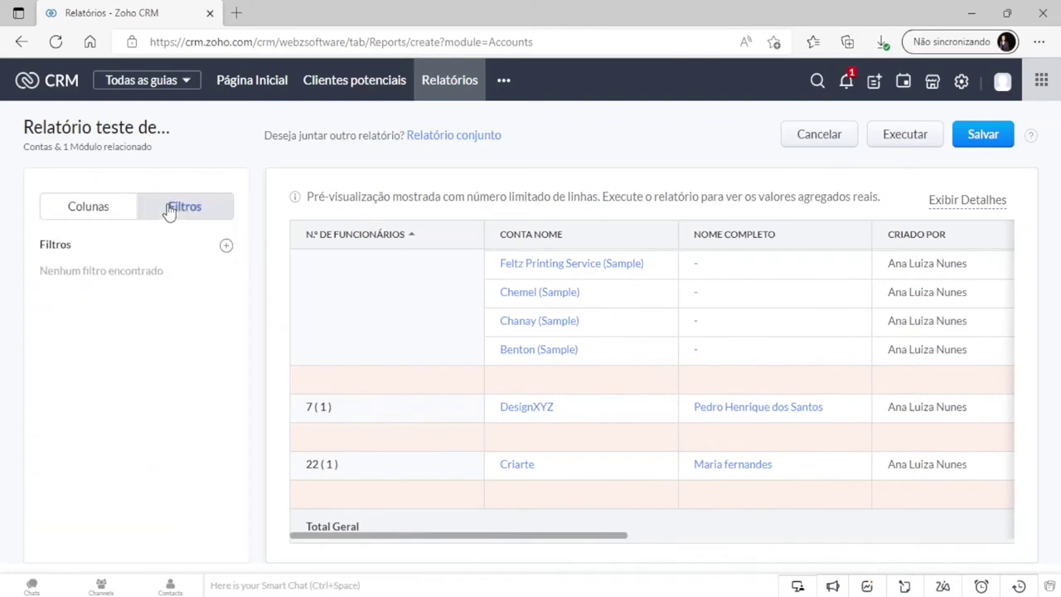
click(226, 247)
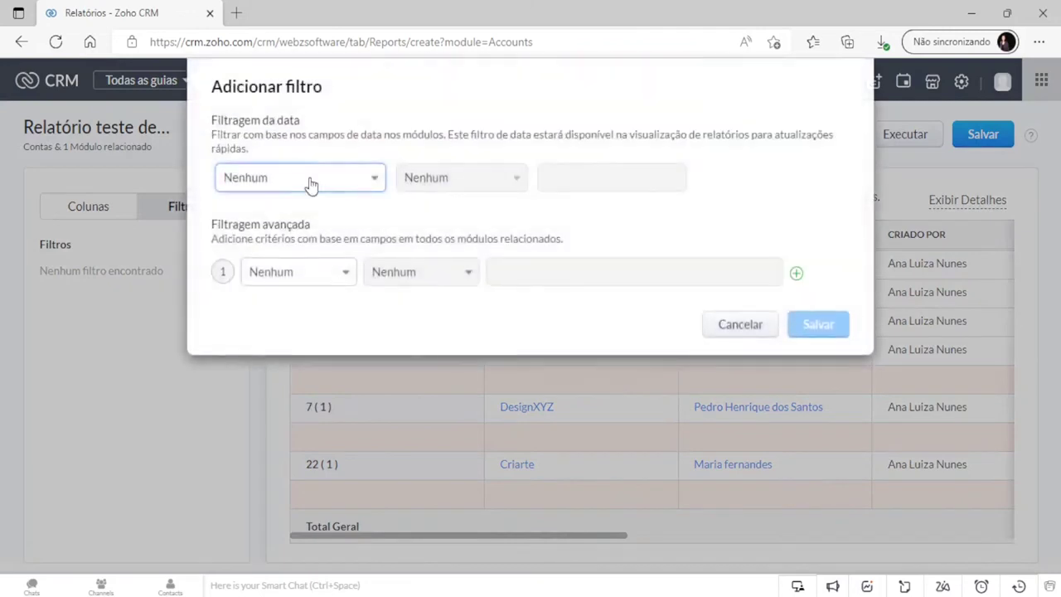
click(332, 177)
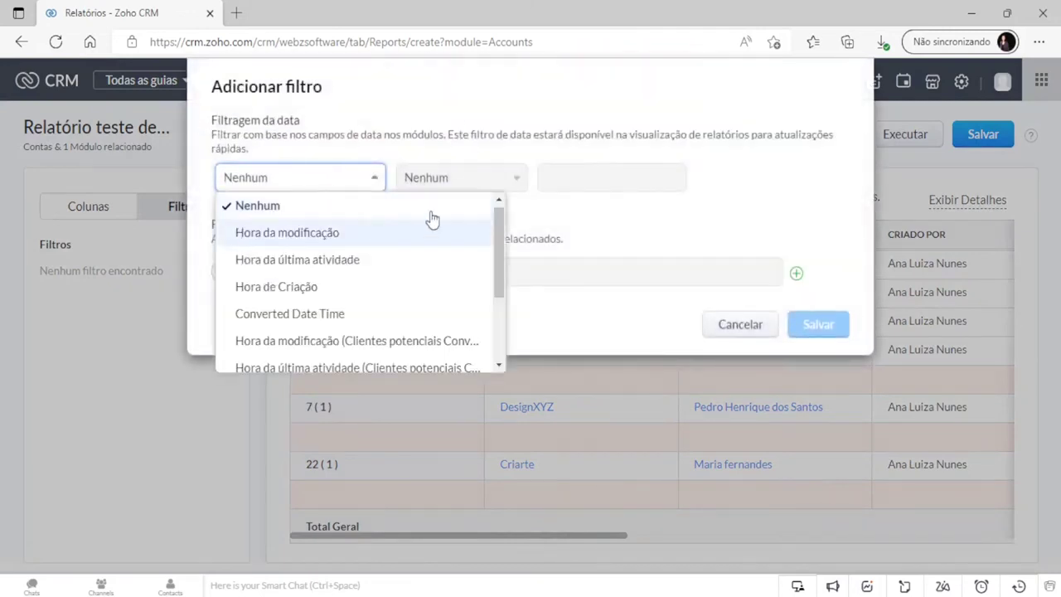
mouse_move(502, 224)
mouse_down()
mouse_move(501, 335)
mouse_move(504, 214)
mouse_up()
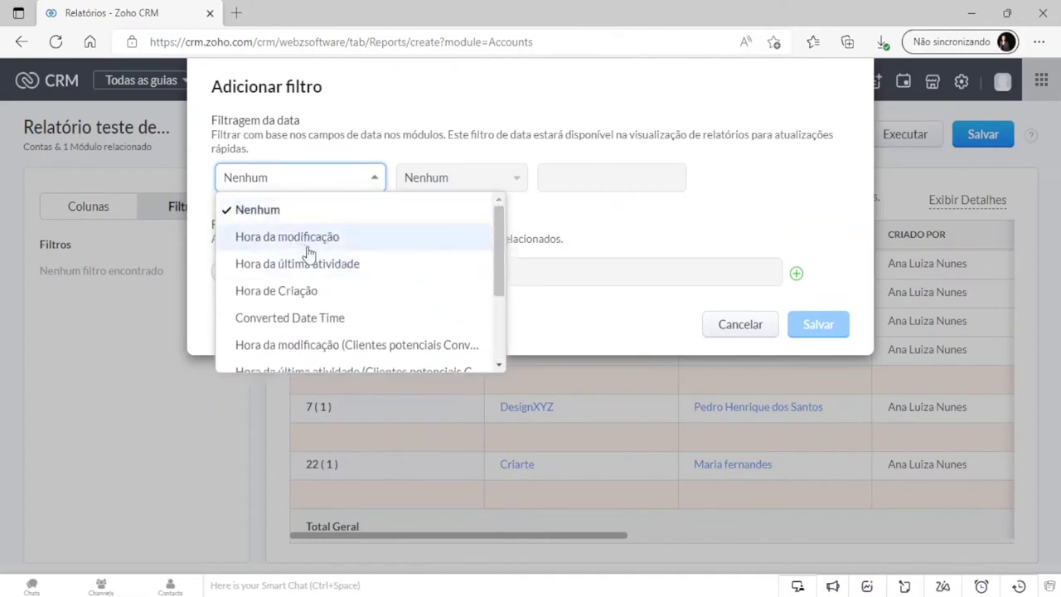
scroll(433, 293, down, 2)
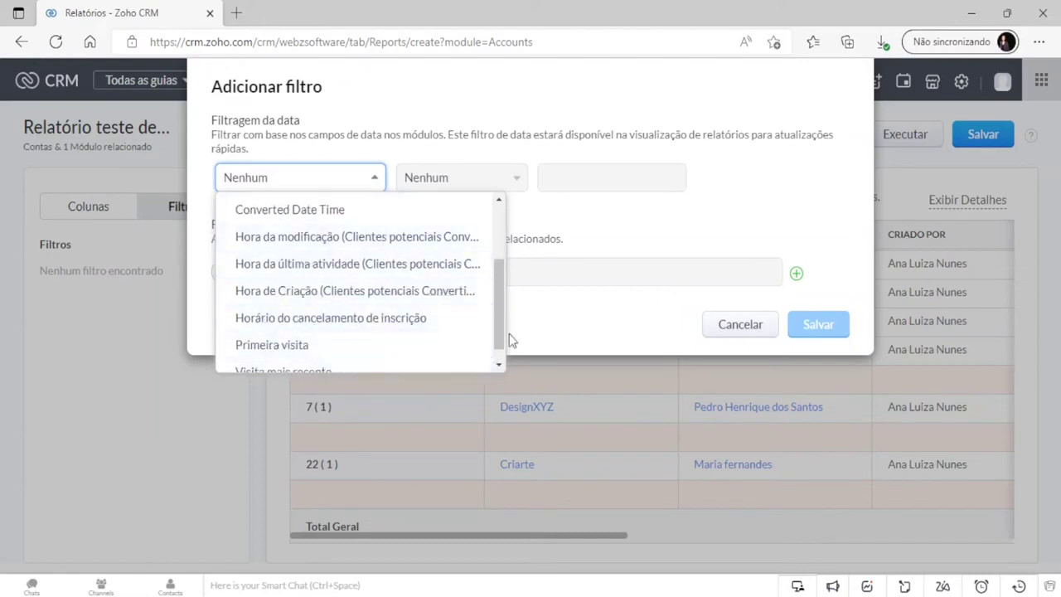
scroll(497, 320, down, 1)
scroll(496, 338, up, 1)
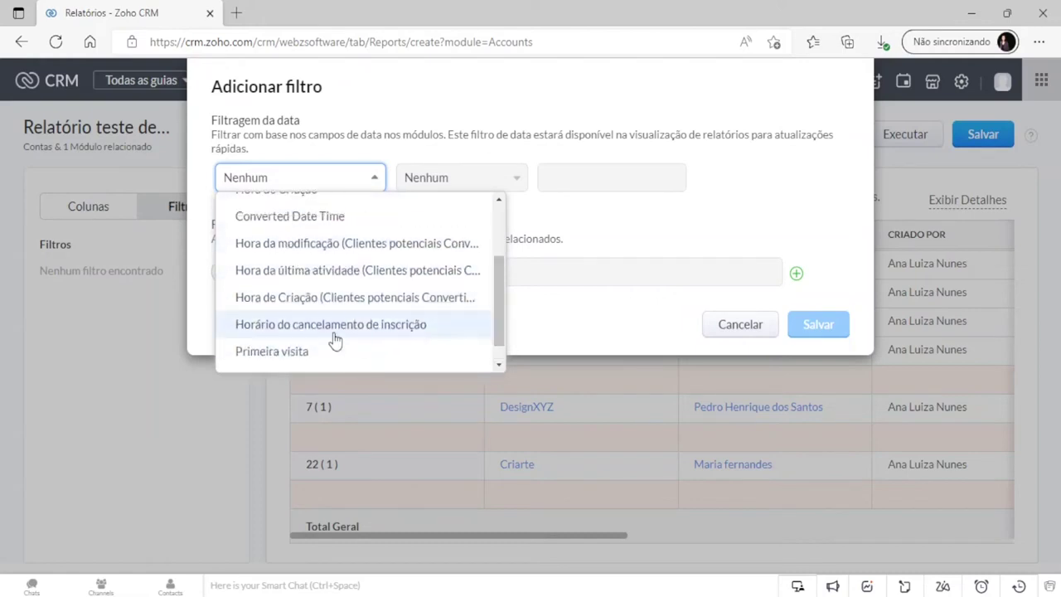
click(292, 298)
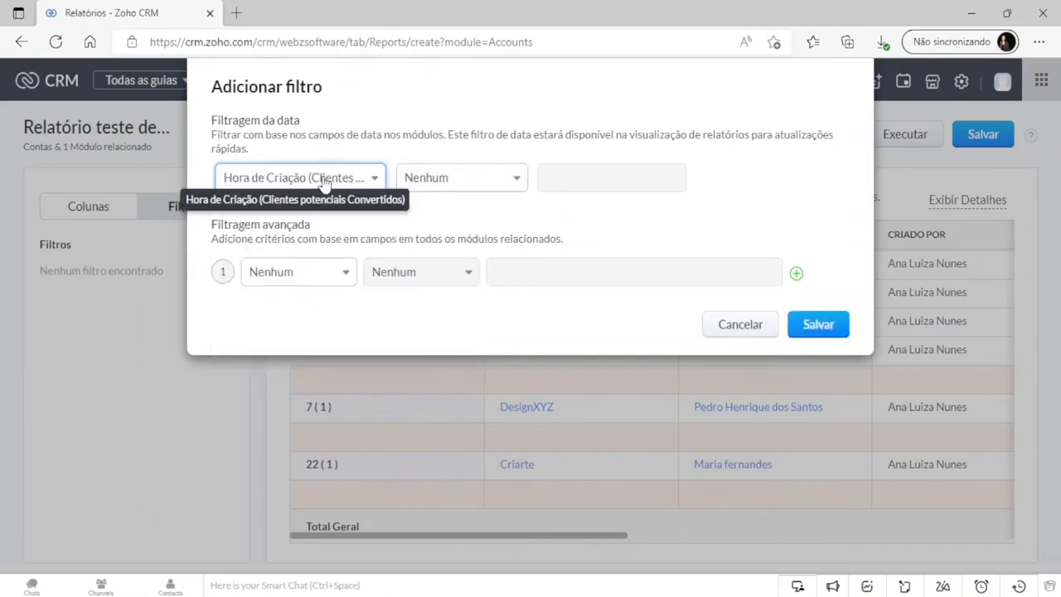
Set the date filter's condition to Hoje after browsing the available periods.
click(505, 180)
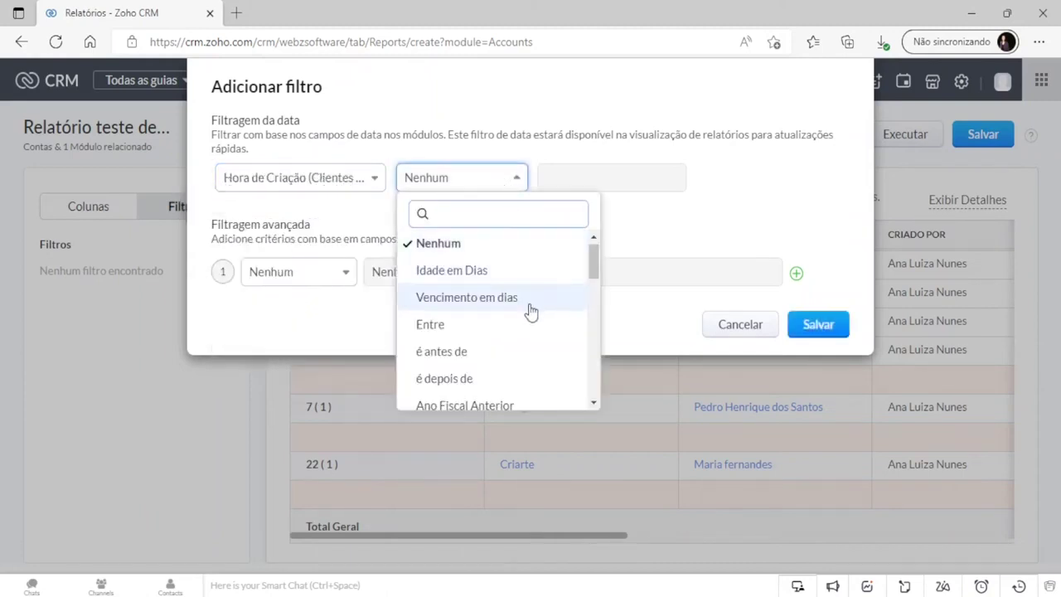
scroll(534, 322, down, 1)
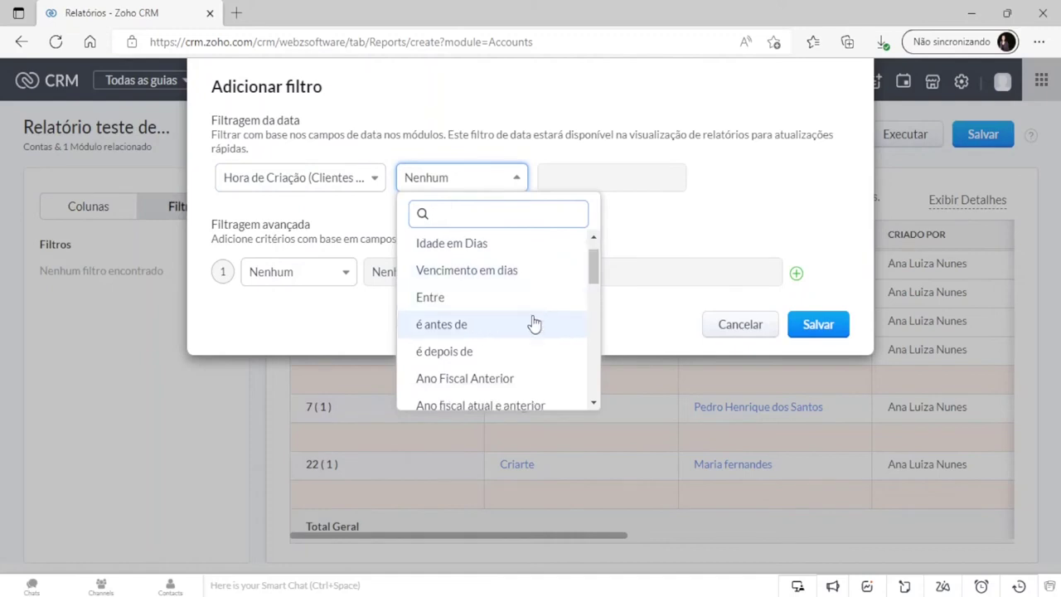
scroll(526, 336, down, 6)
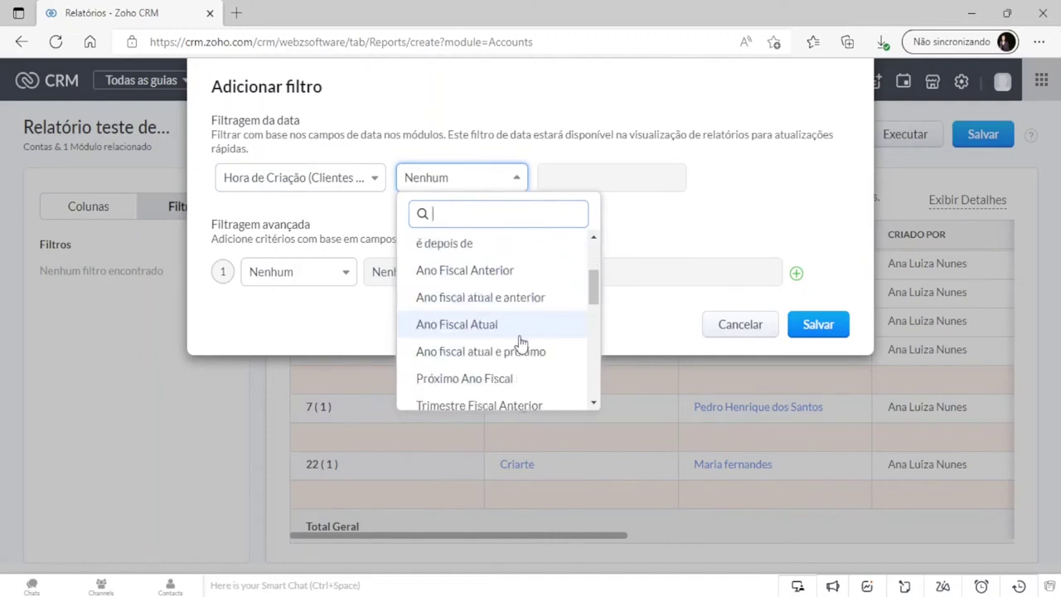
scroll(514, 344, down, 4)
scroll(495, 327, up, 3)
scroll(491, 327, down, 4)
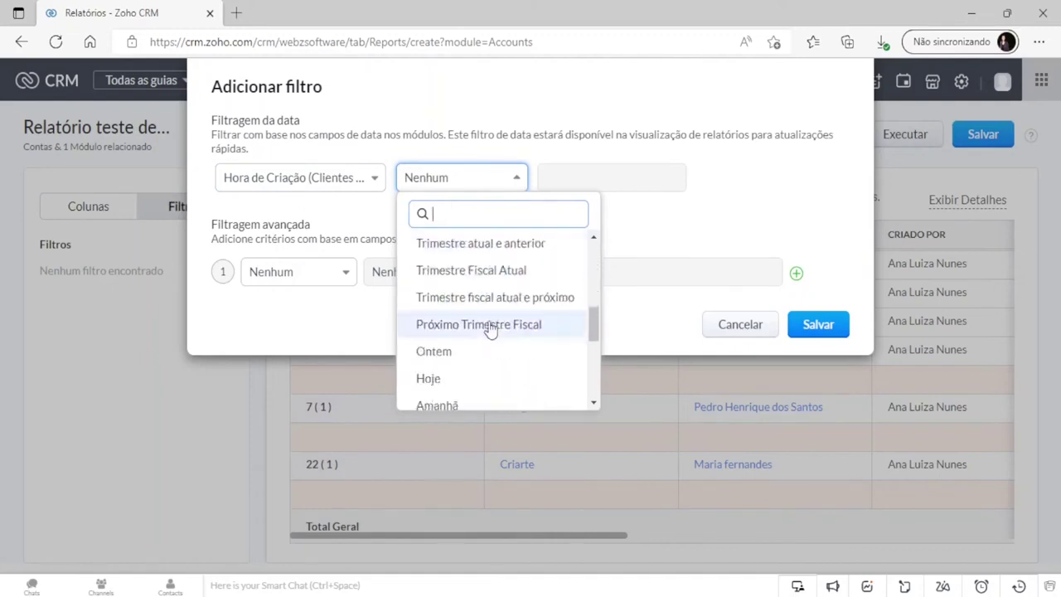
click(462, 380)
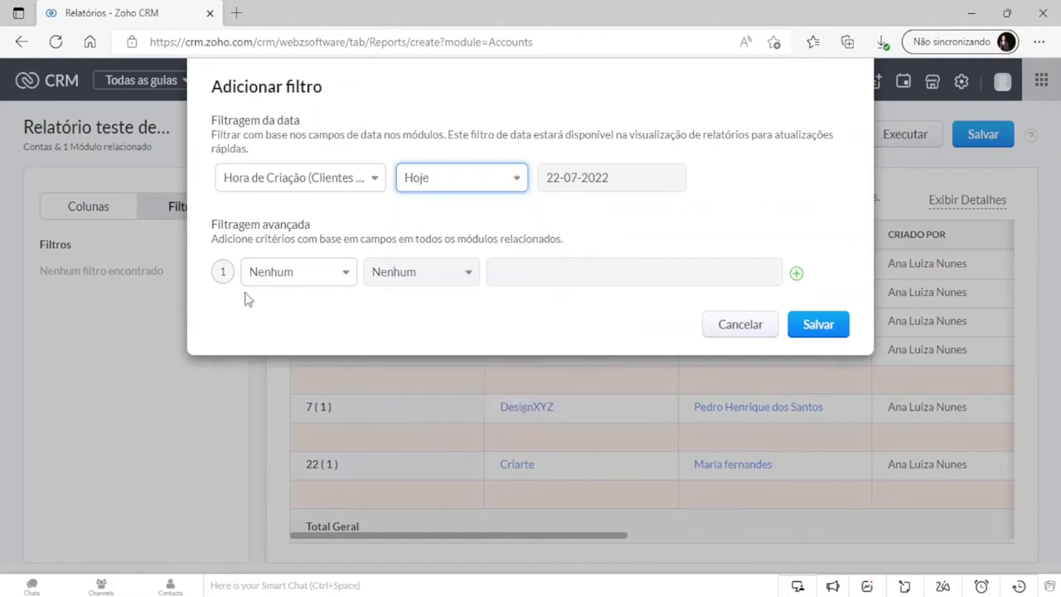
Search the advanced filter fields for "fun" and use Funcionários as the first criterion's field.
click(342, 272)
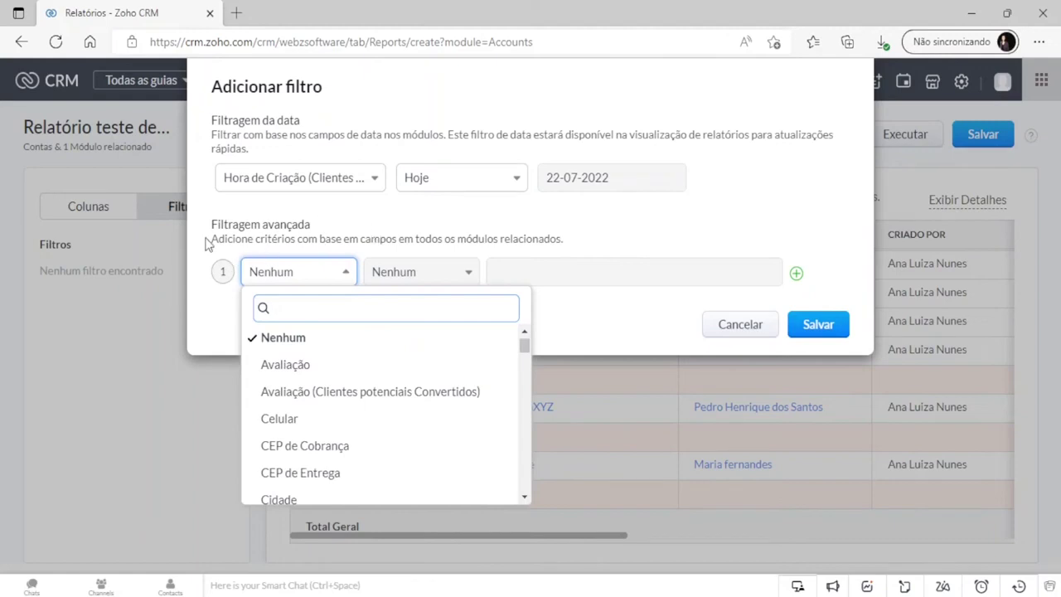
mouse_move(522, 349)
mouse_down()
mouse_move(528, 371)
mouse_move(526, 339)
mouse_up()
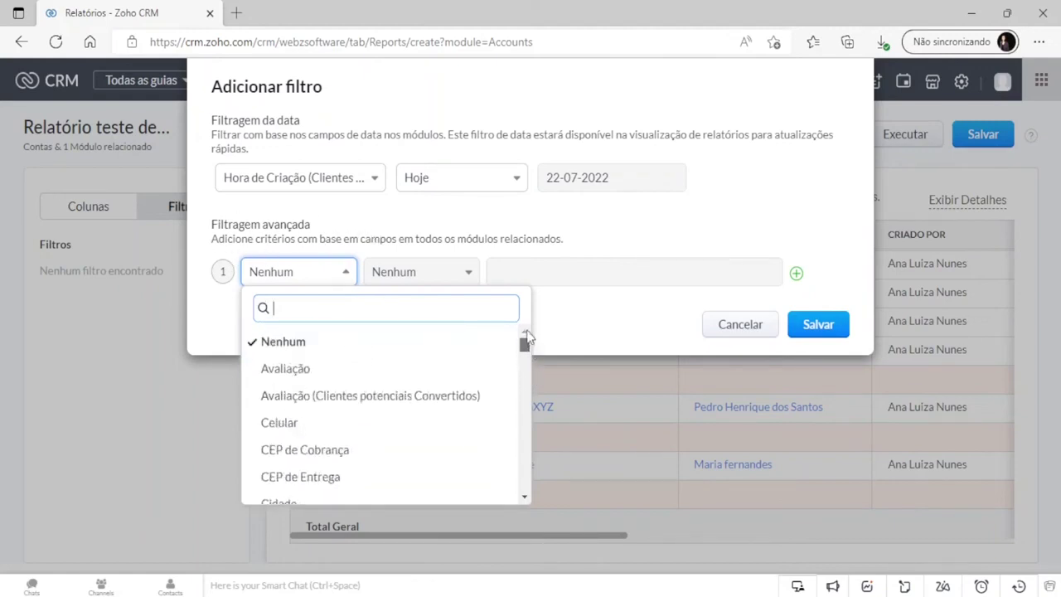
click(419, 268)
click(270, 280)
text(fun)
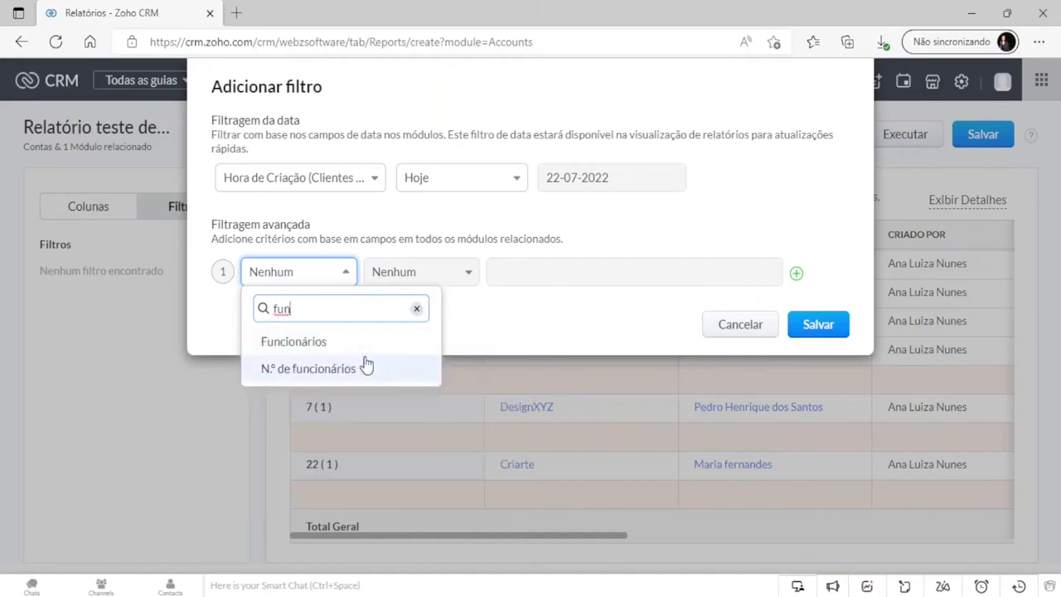
click(377, 345)
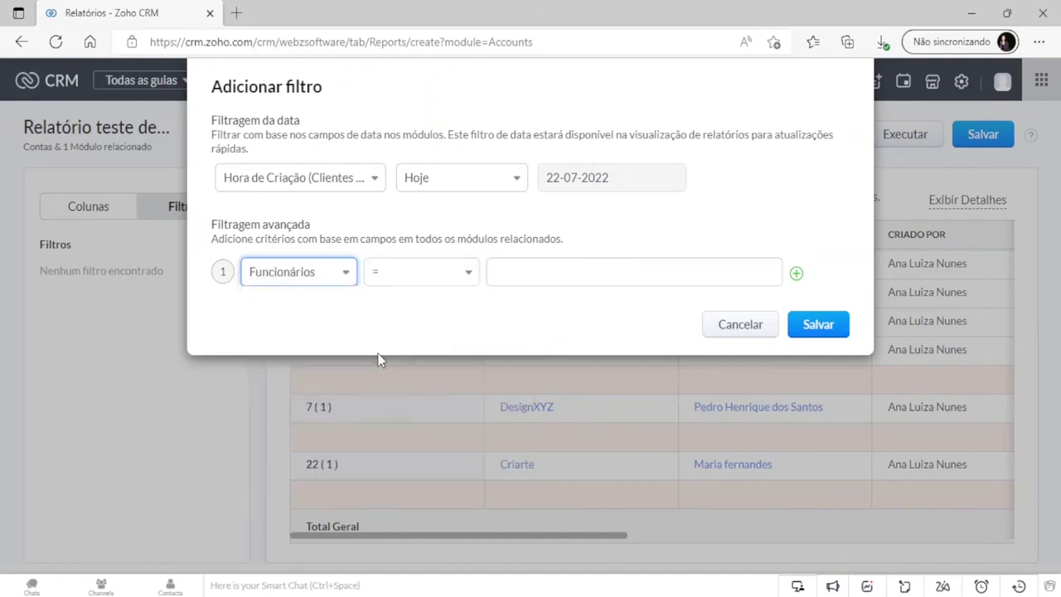
Set the Funcionários criterion to less than (<) 100 and save the filters.
click(427, 272)
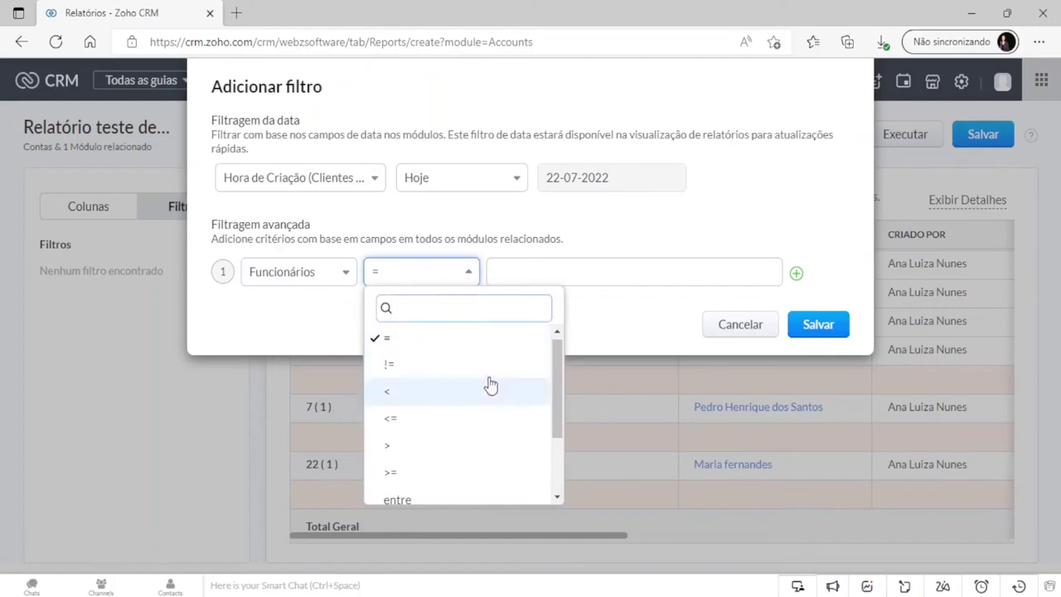
scroll(487, 385, down, 2)
scroll(490, 410, up, 1)
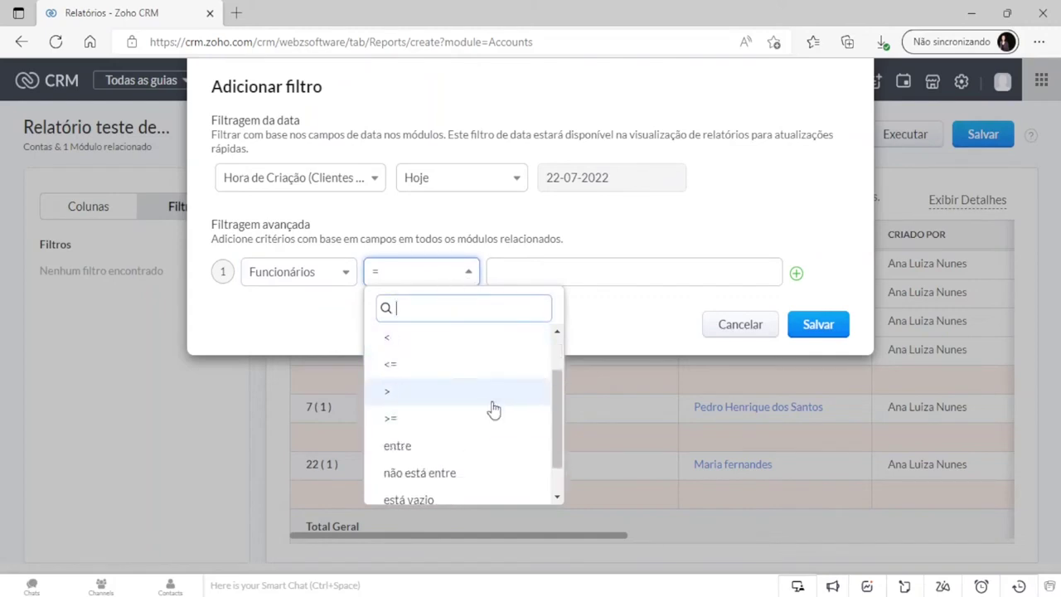
scroll(496, 402, down, 2)
scroll(485, 362, up, 1)
scroll(483, 362, up, 3)
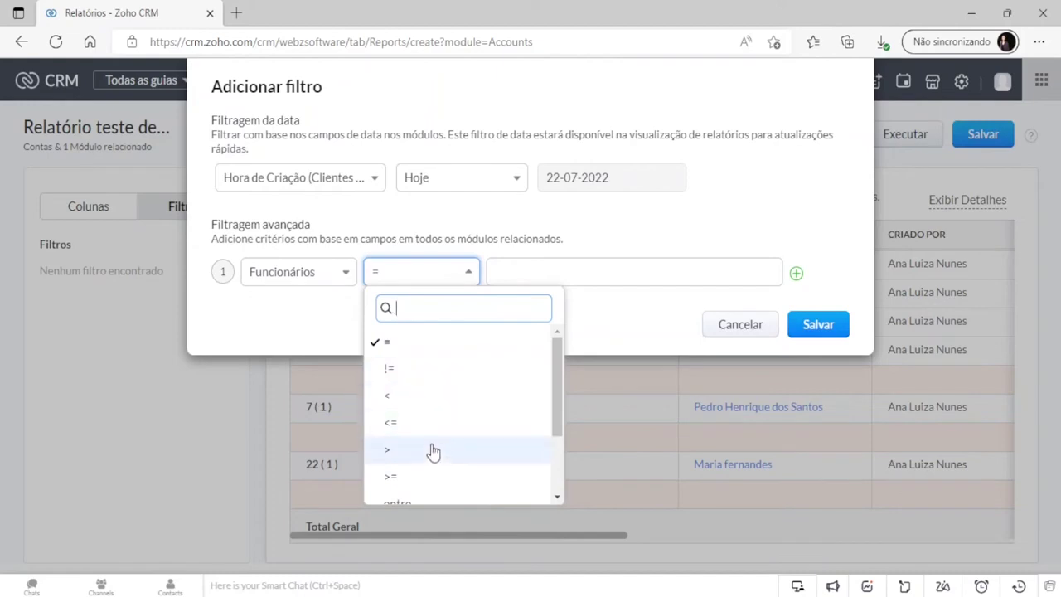
click(424, 396)
click(584, 279)
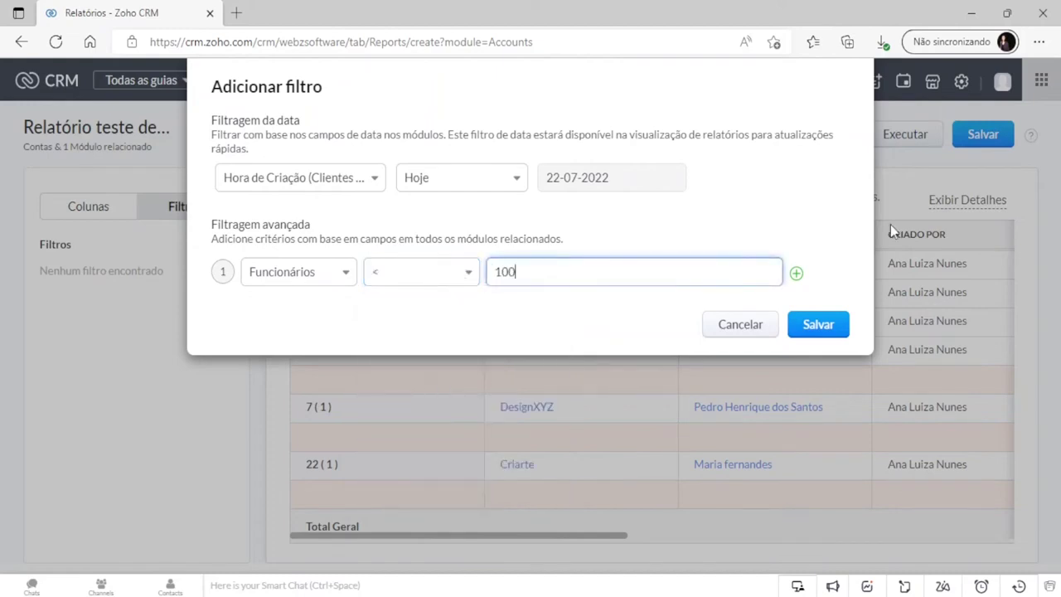
click(823, 326)
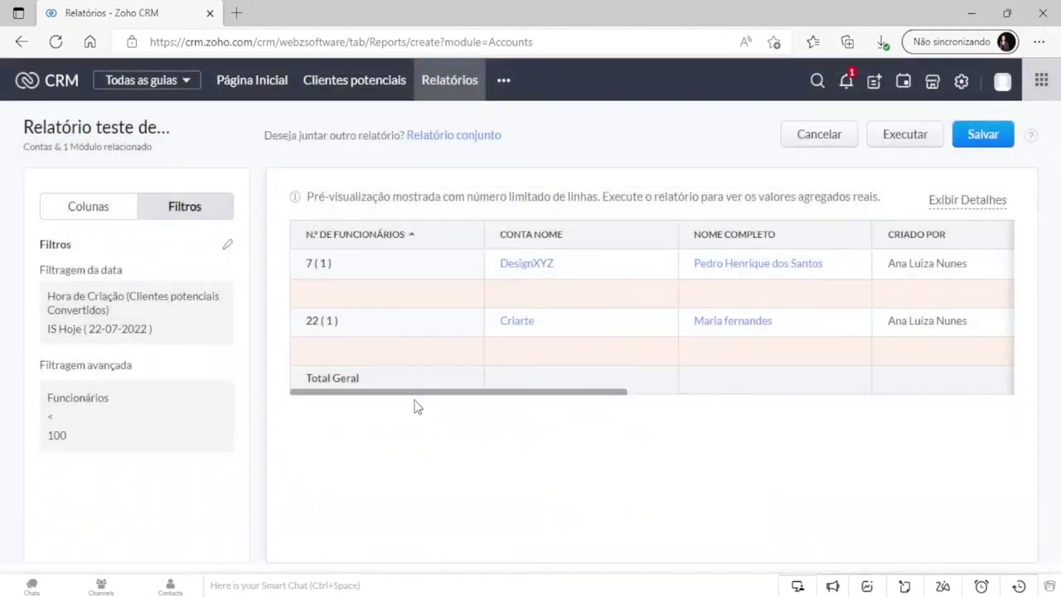
Review the filtered preview through to the Soma de Funcionários column, return to the column settings and run the report.
drag(398, 394, 887, 388)
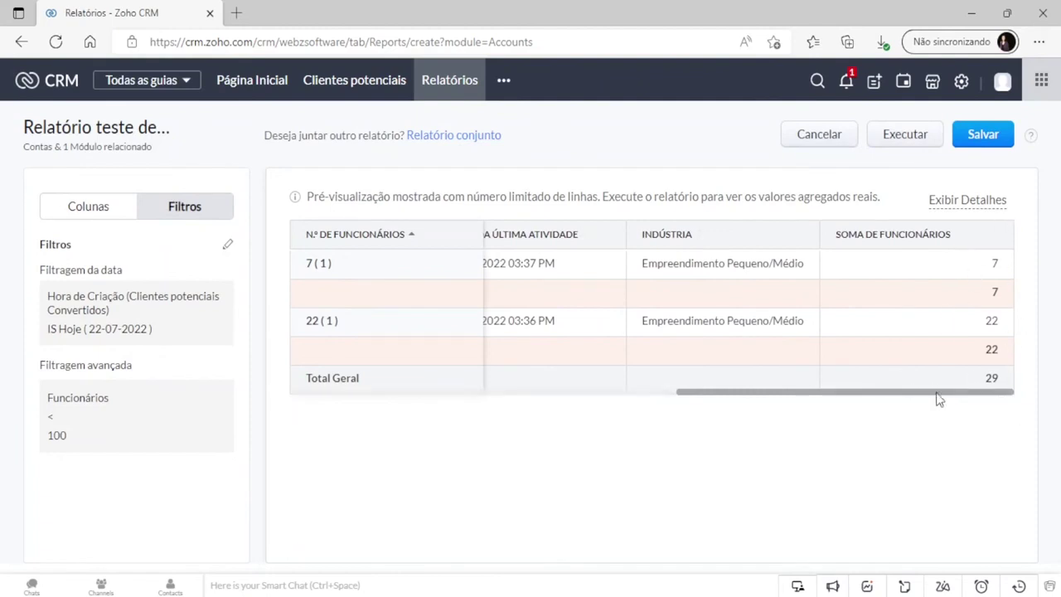
drag(966, 396, 407, 410)
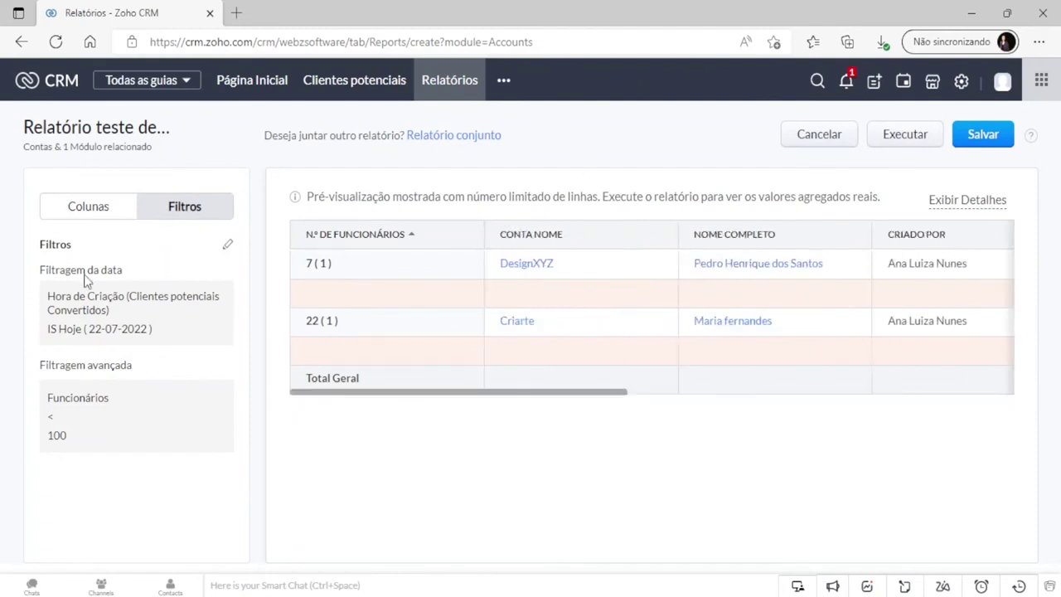
click(104, 212)
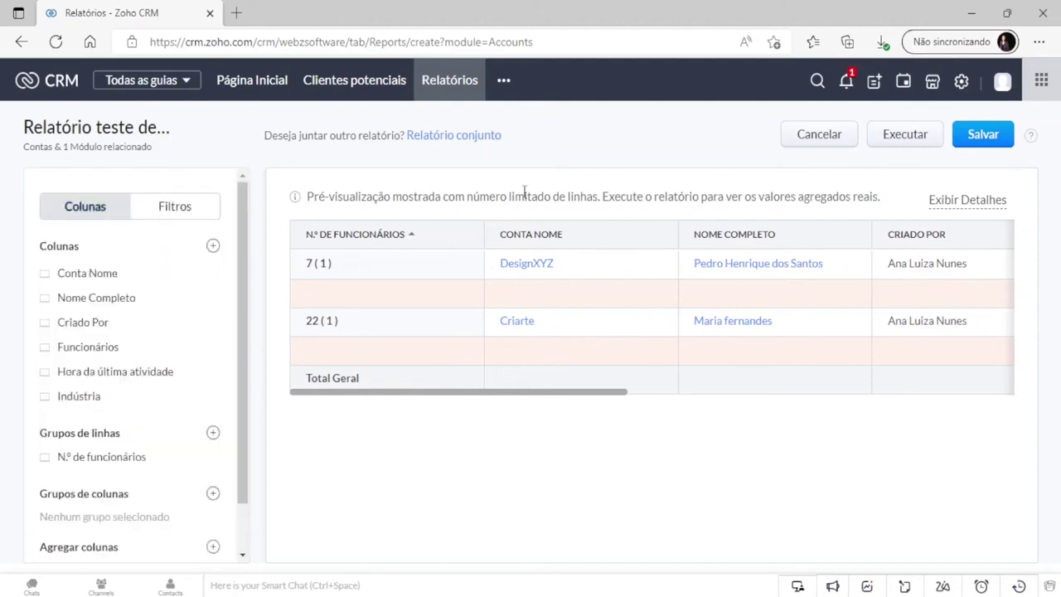
click(911, 139)
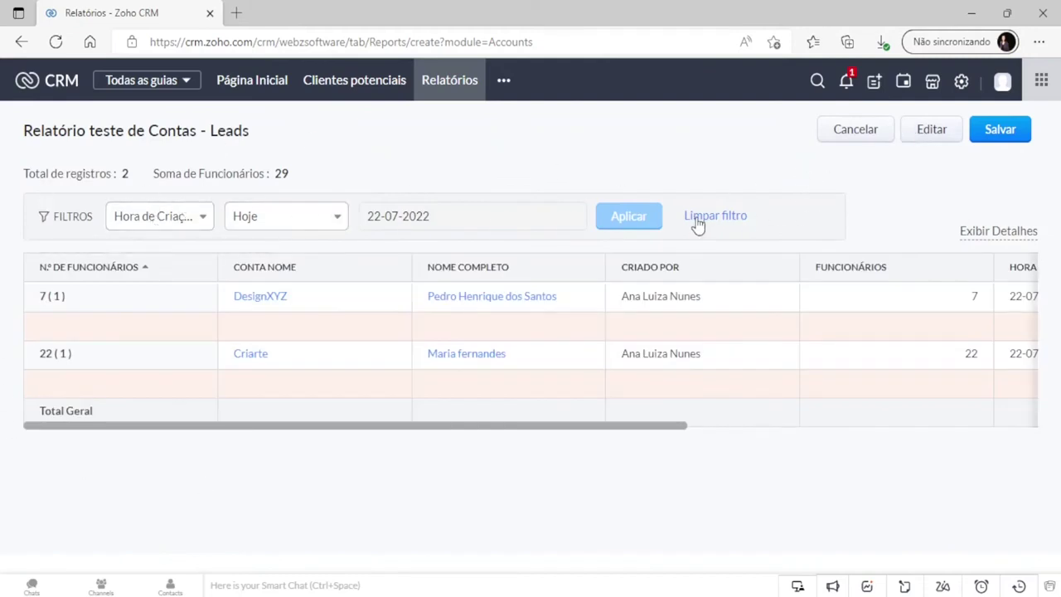
Hide Subtotais in the report's displayed details, review the rows, and show the subtotals again.
click(989, 235)
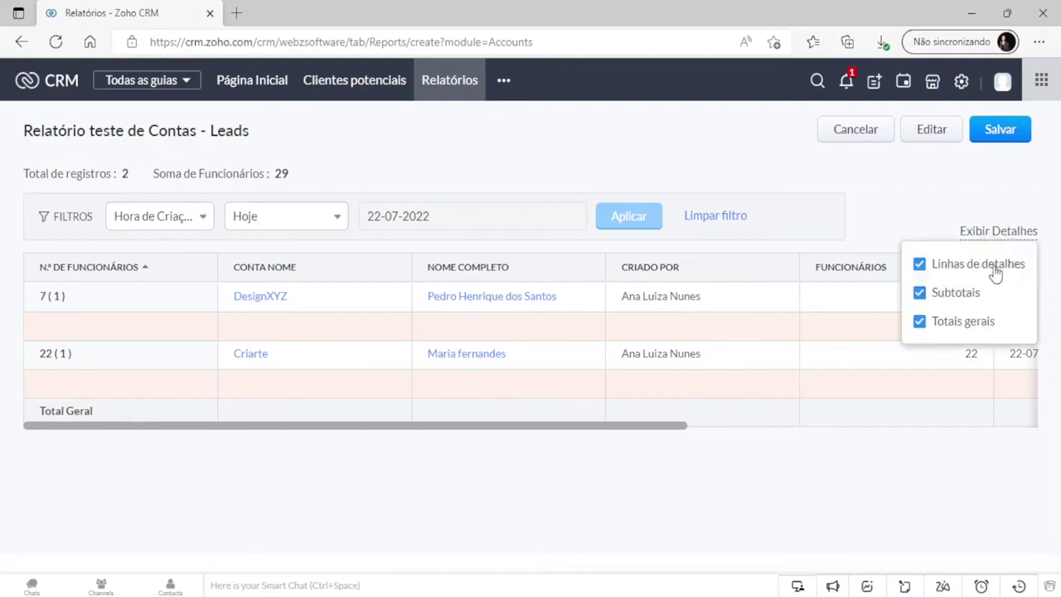
click(919, 293)
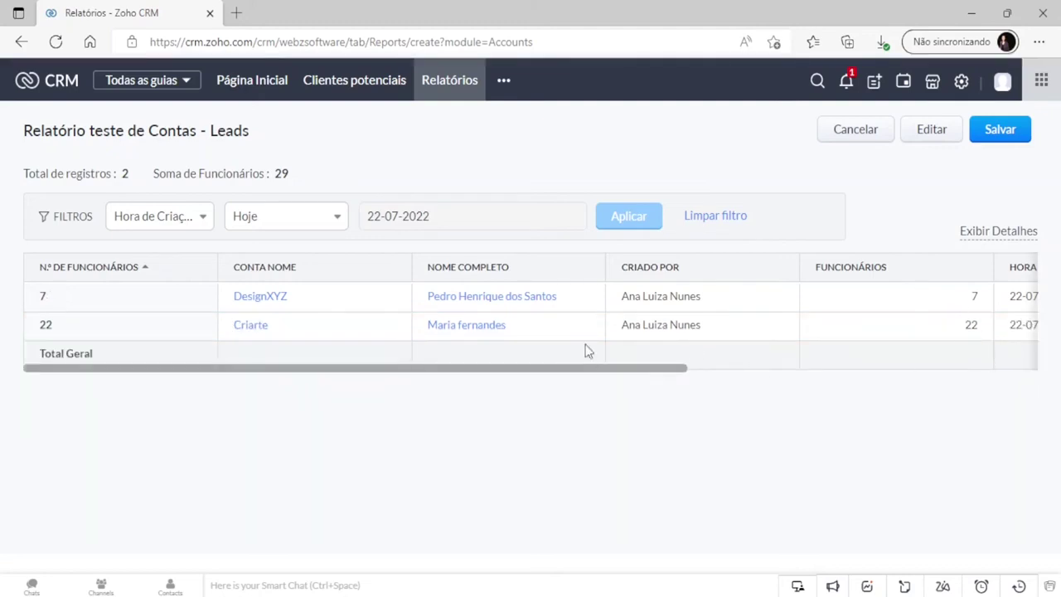
drag(571, 374, 337, 404)
click(986, 232)
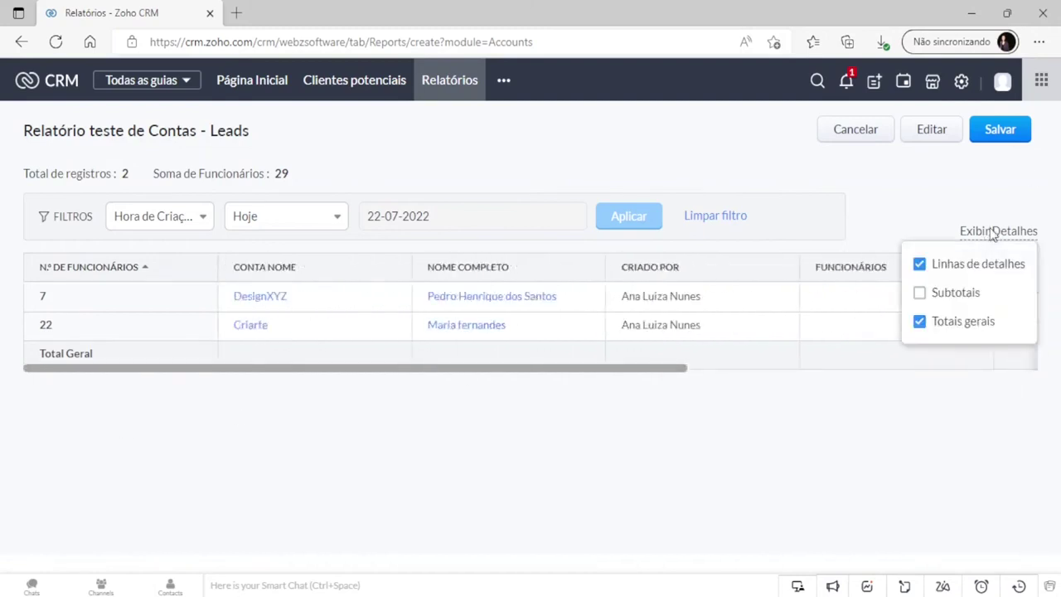
click(949, 295)
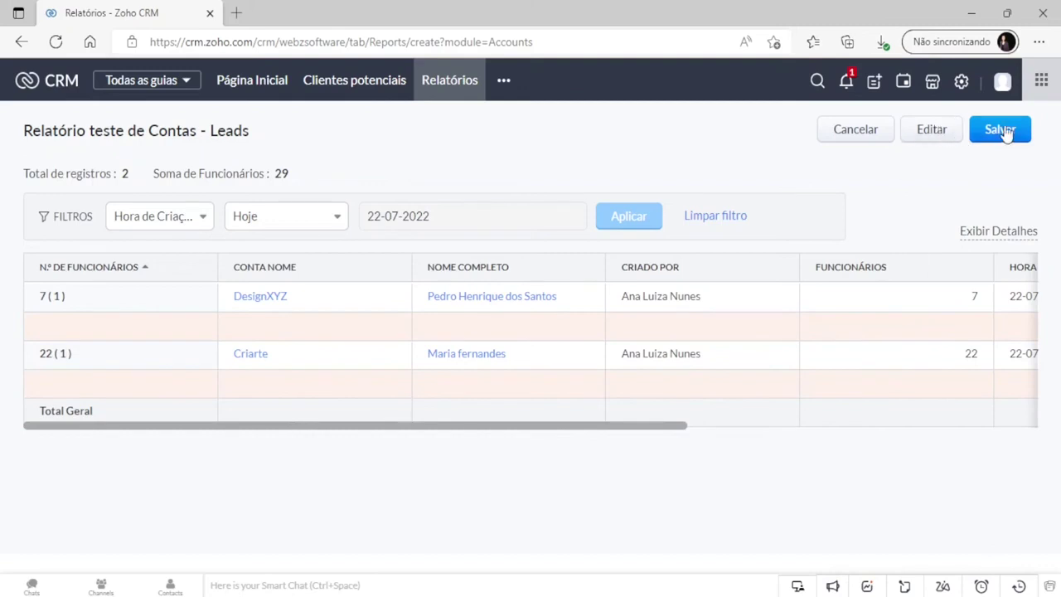
Return to editing the report, save it, and check the additional actions available for the saved report.
click(936, 140)
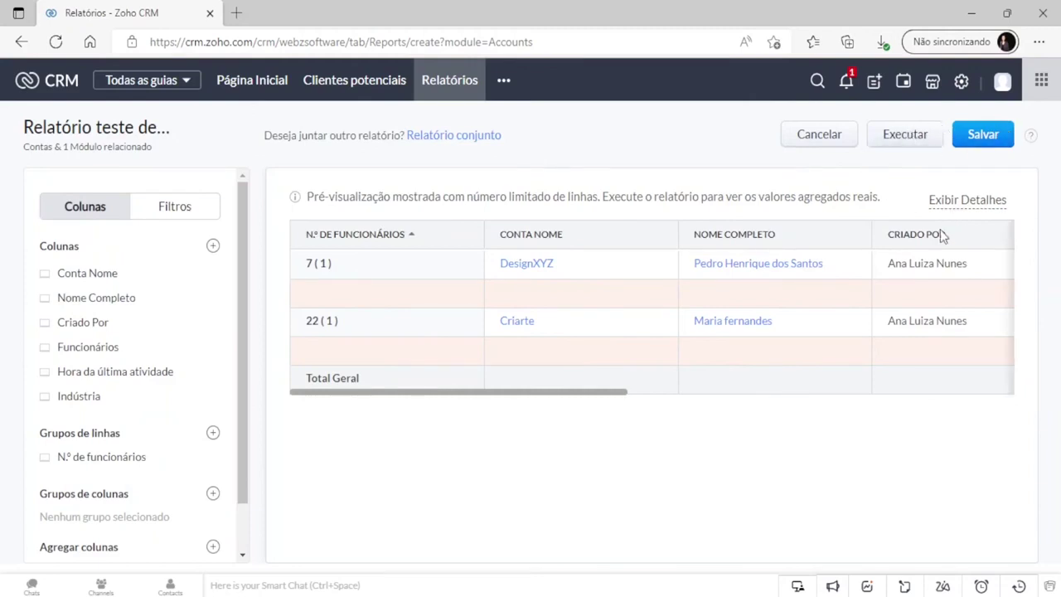
click(984, 134)
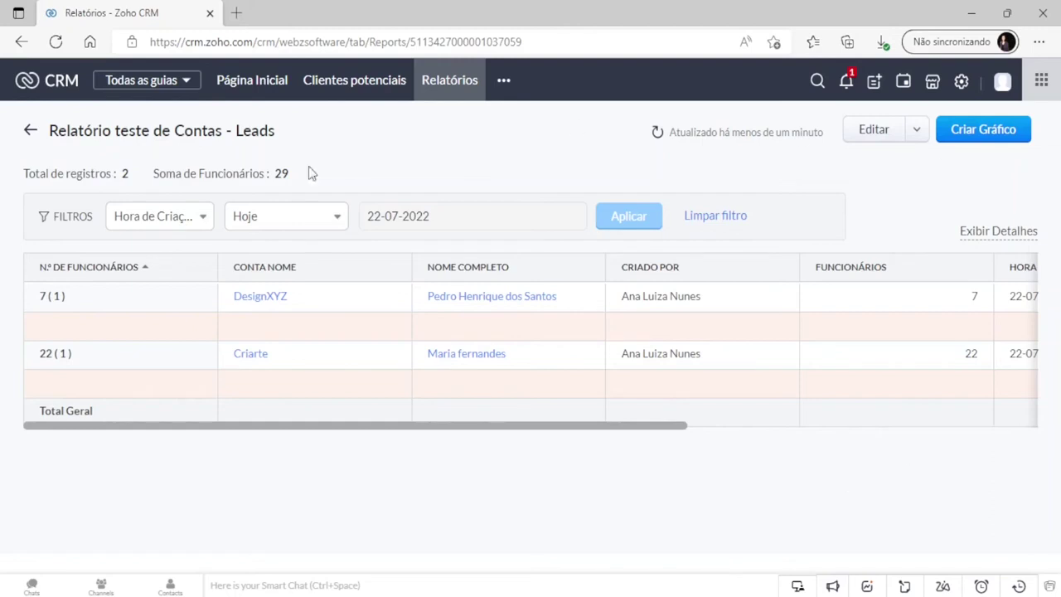
click(919, 132)
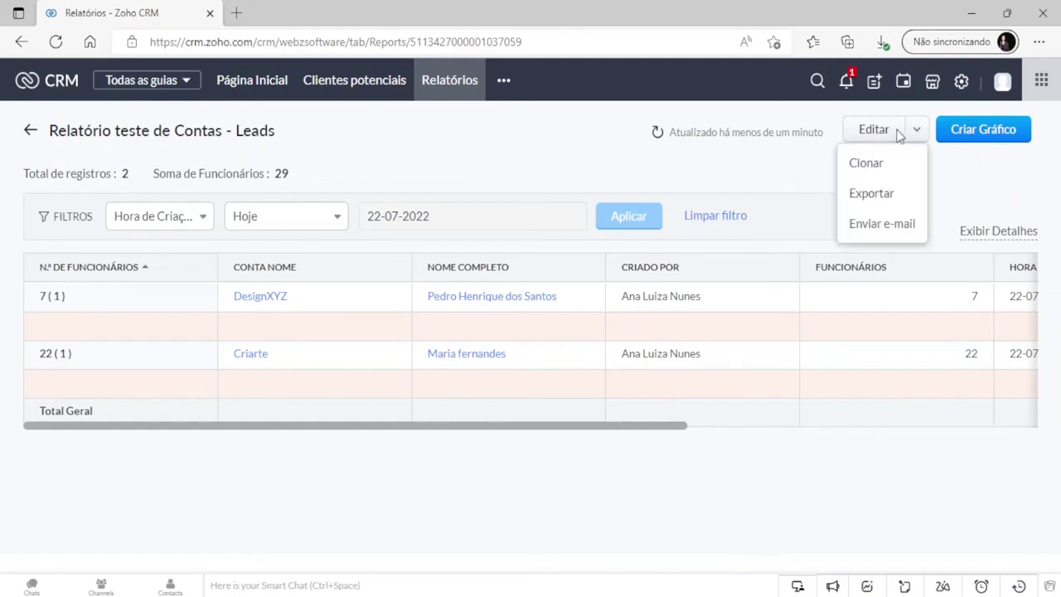
click(825, 117)
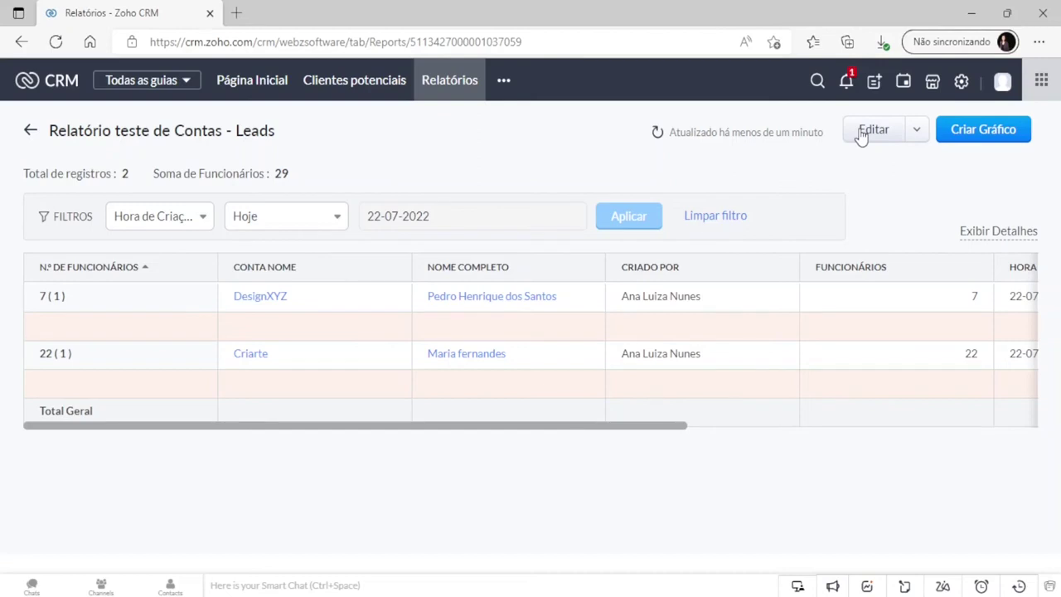
Export the report as a Relatório formatado in PDF, review the generated file, and return to the CRM report.
click(916, 130)
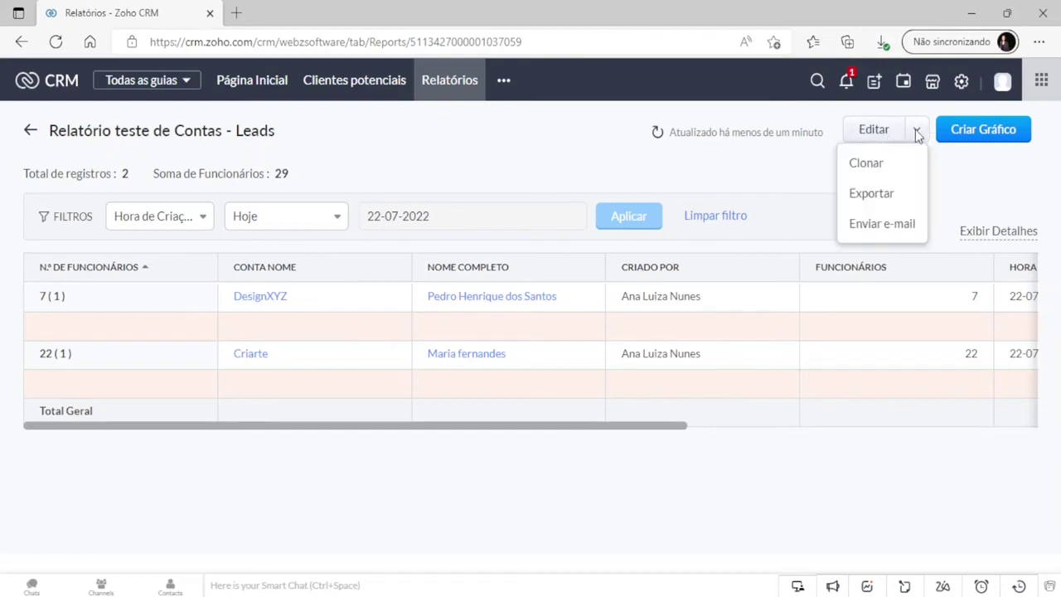
click(896, 199)
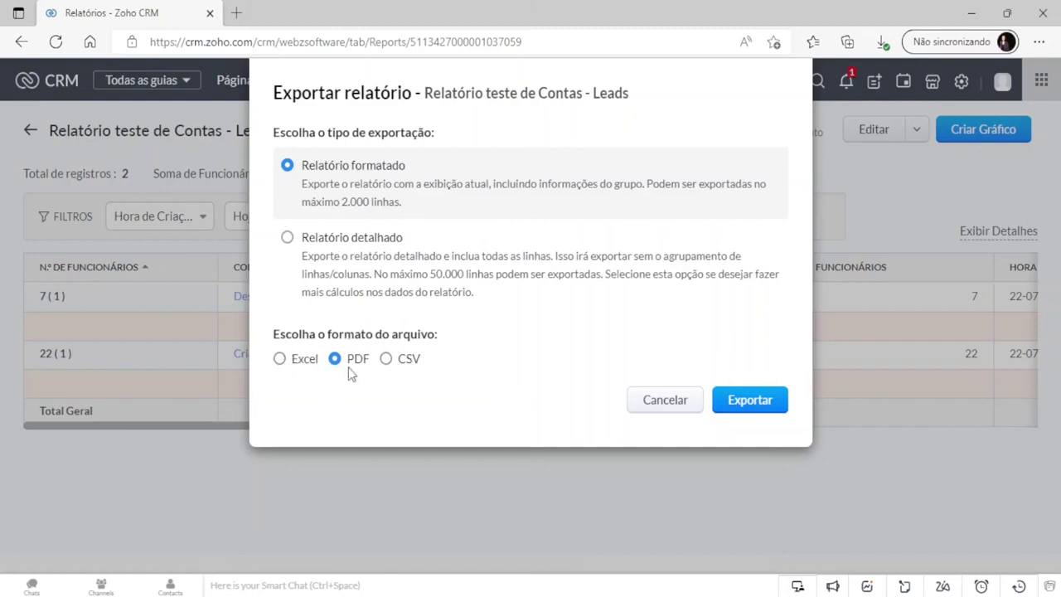
click(287, 238)
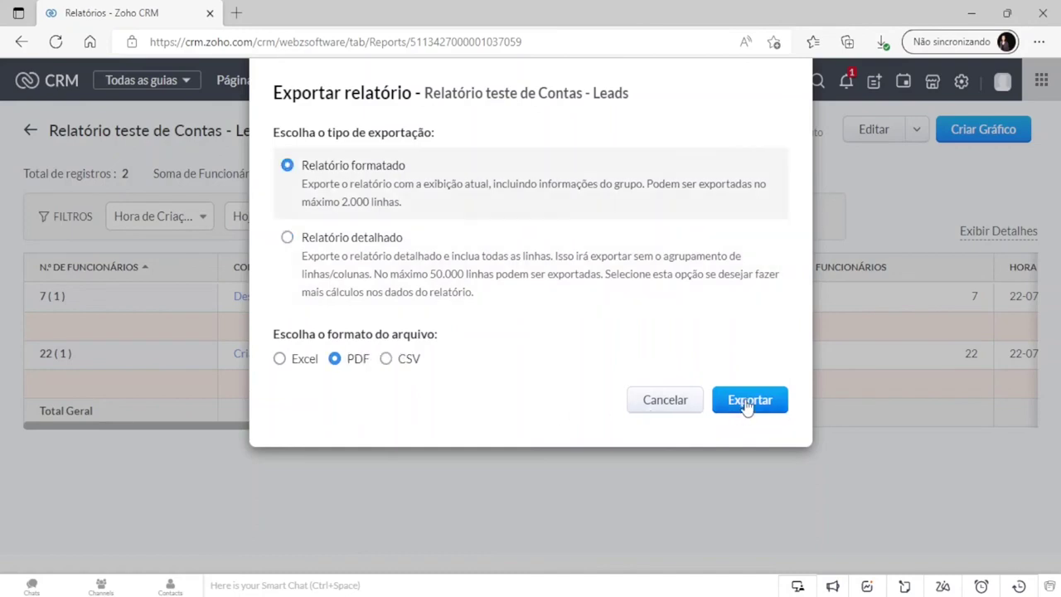
click(748, 401)
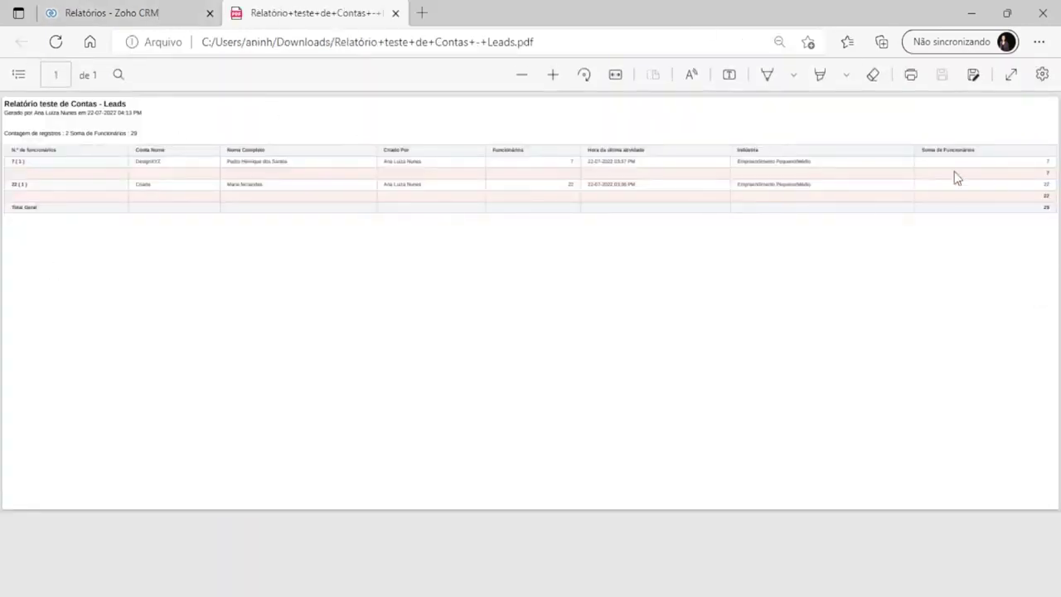
click(163, 23)
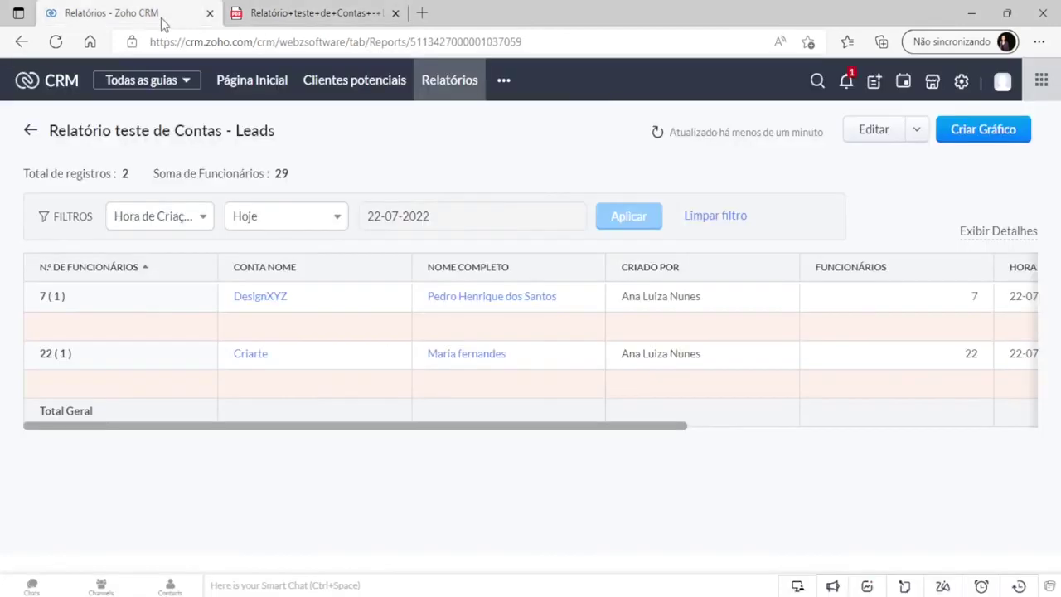
Open the report's e-mail sending options and check the recipient selection and the available export file formats.
click(918, 130)
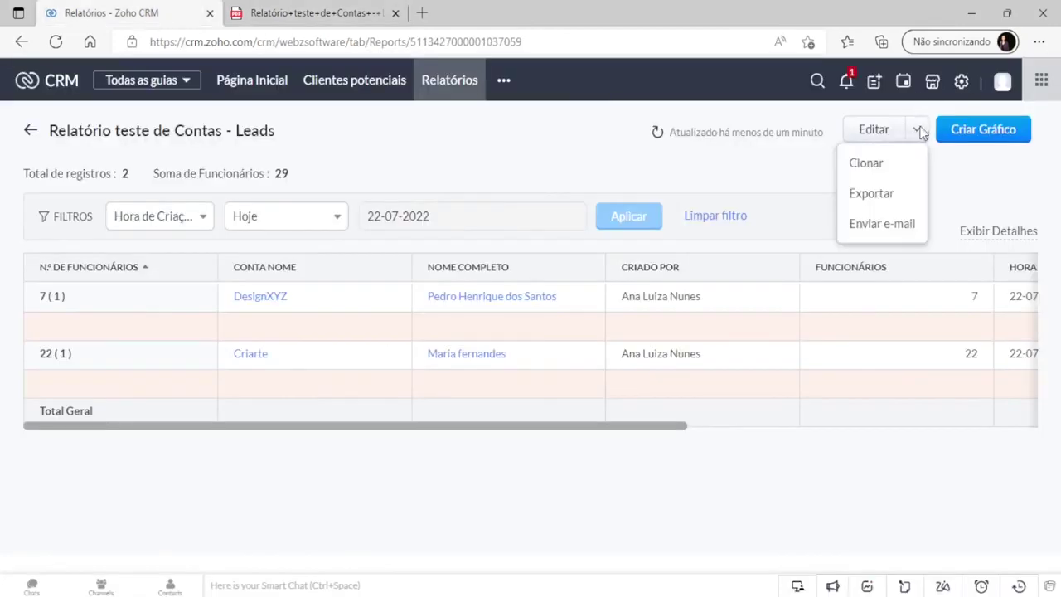
click(885, 225)
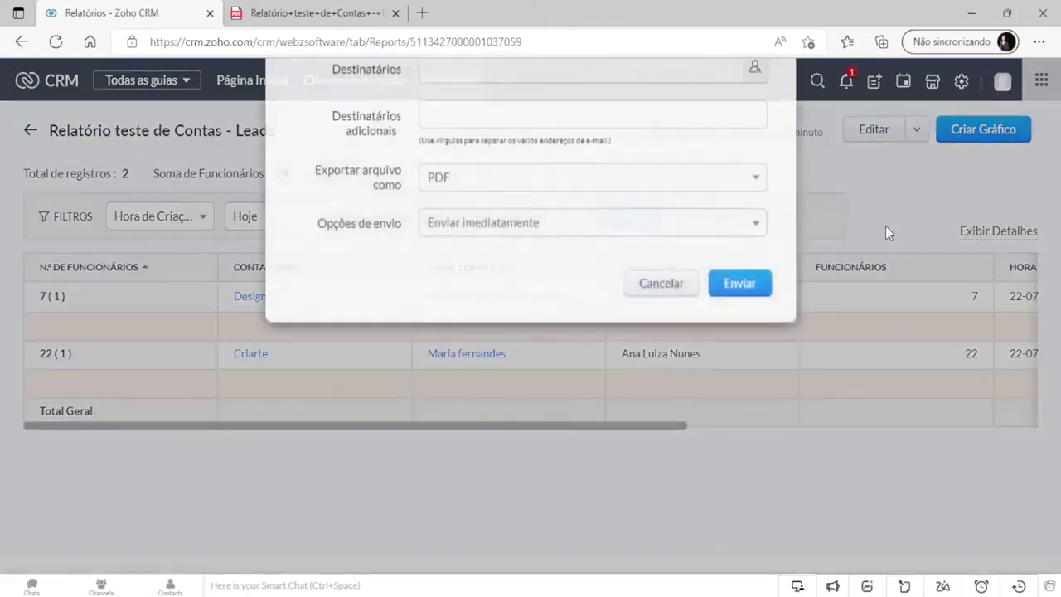
click(468, 137)
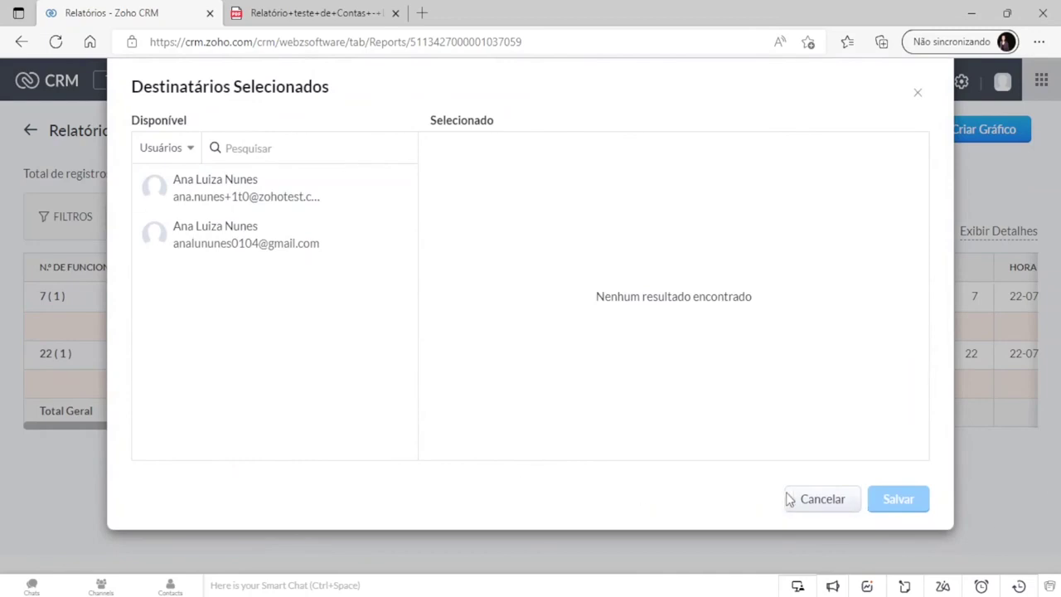
click(822, 502)
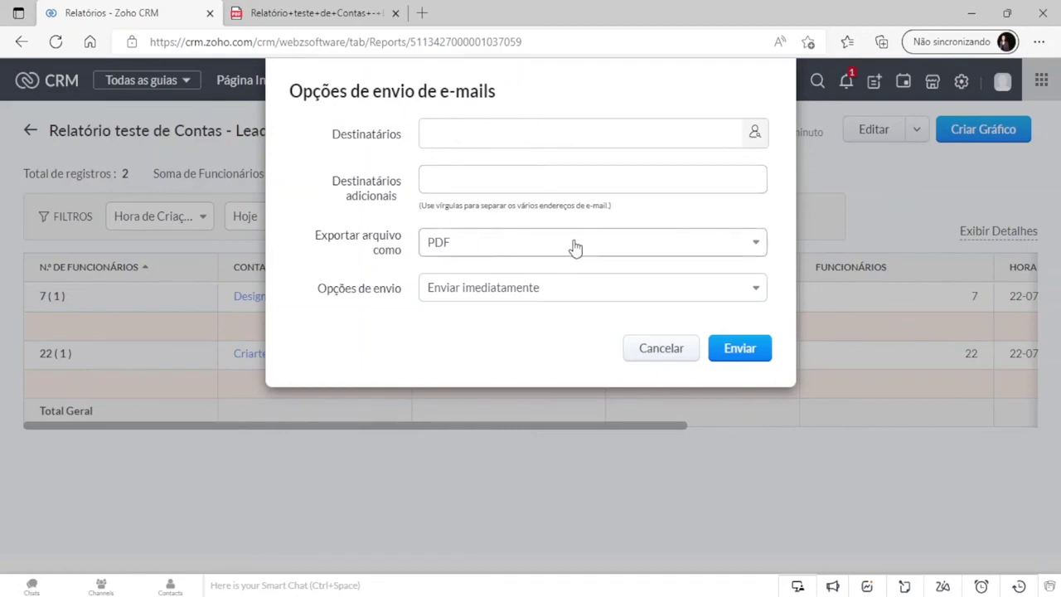
click(636, 245)
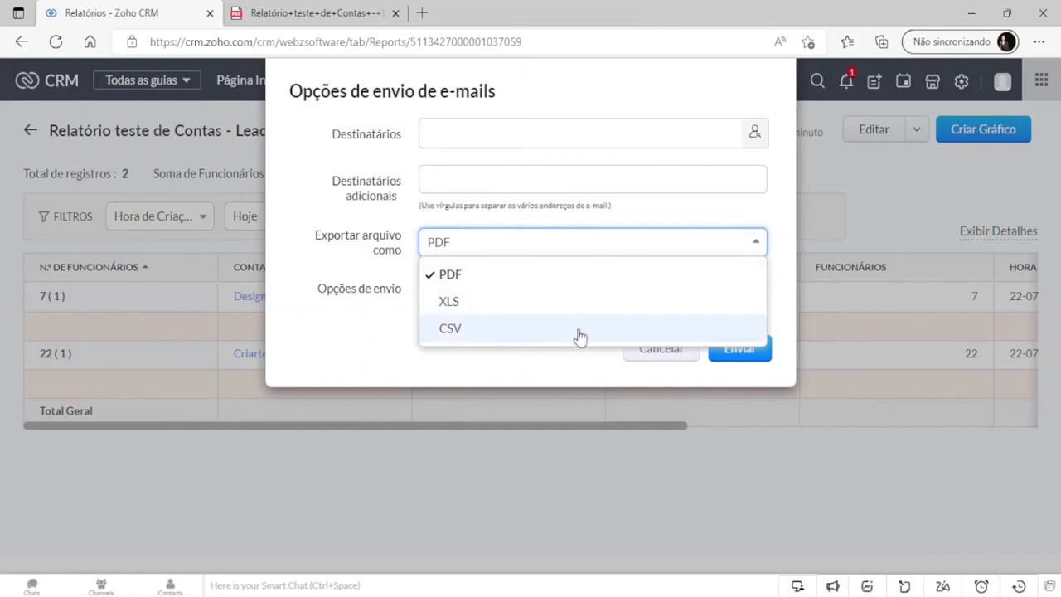
click(383, 315)
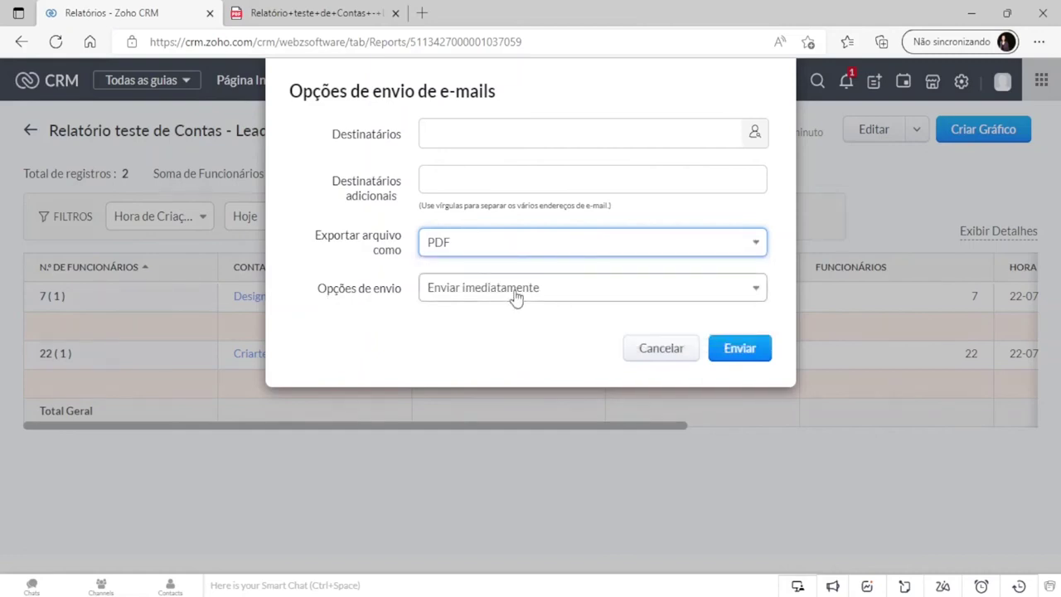
Try setting the e-mail delivery option to Agendar para mais tarde, and cancel the sending.
click(610, 288)
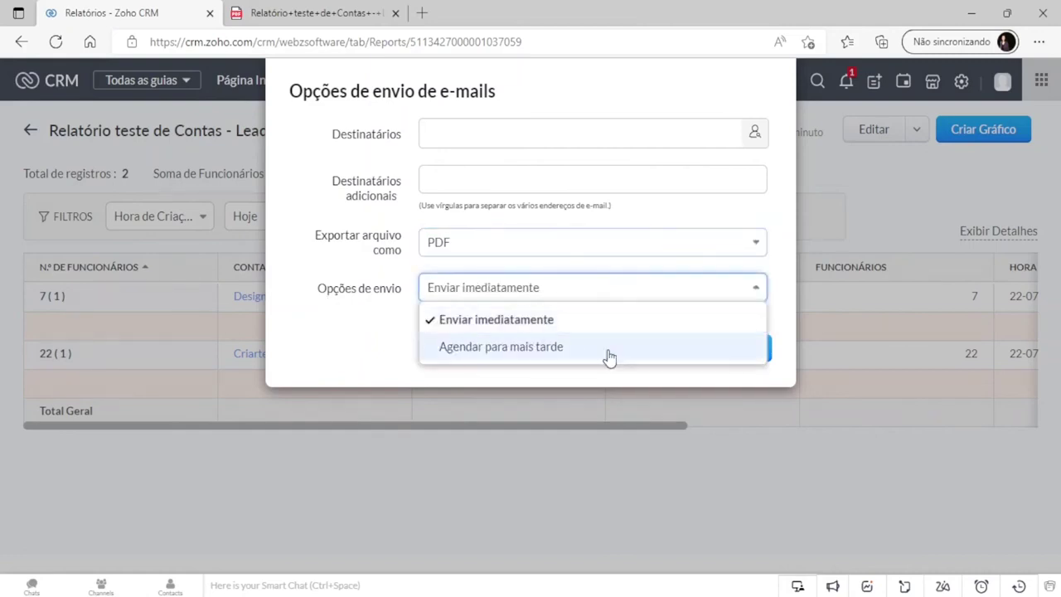
click(374, 338)
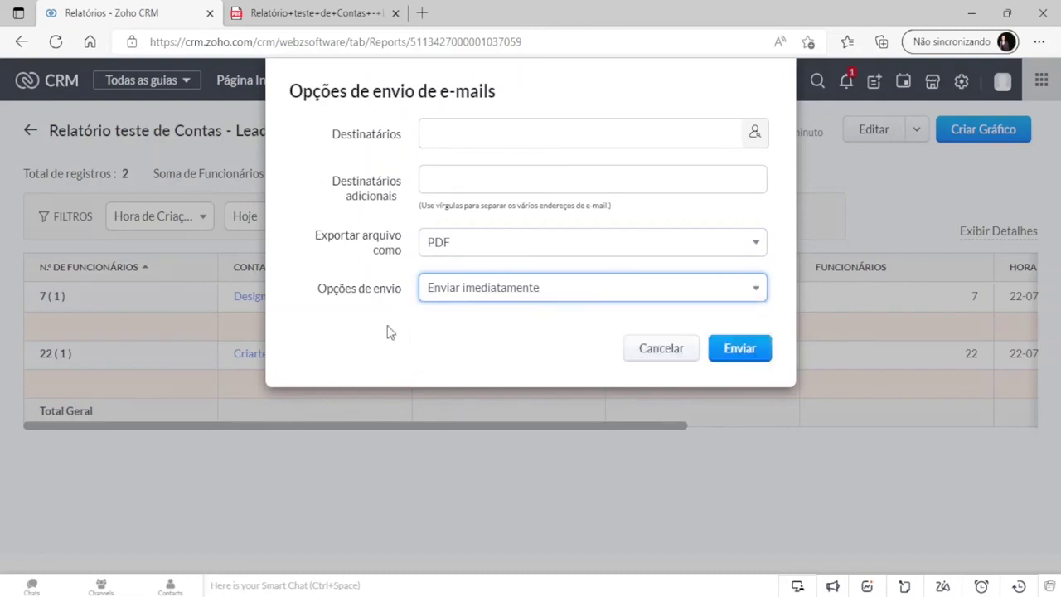
click(547, 290)
click(552, 356)
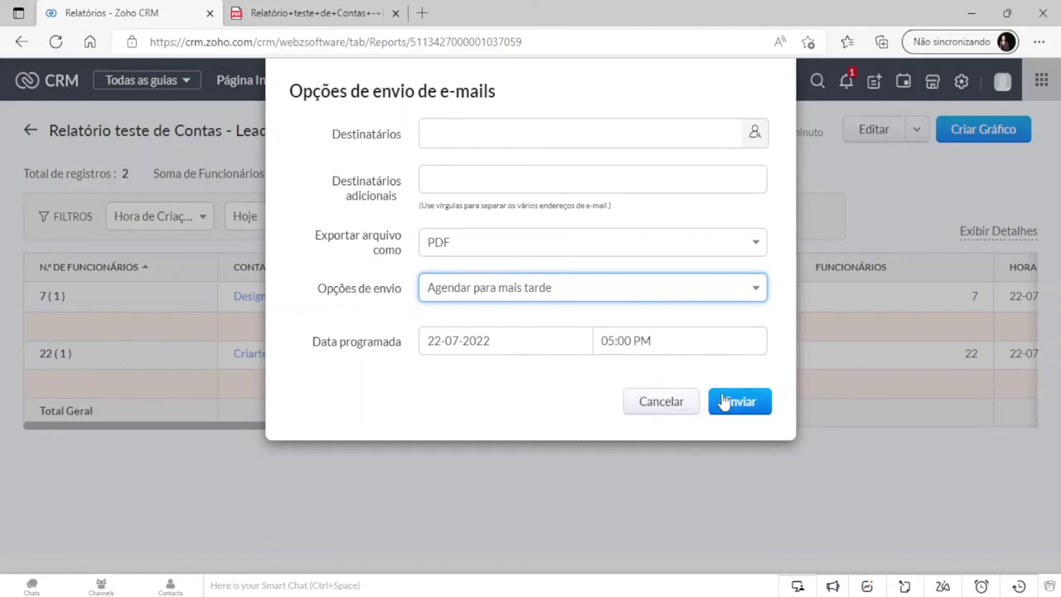
click(655, 402)
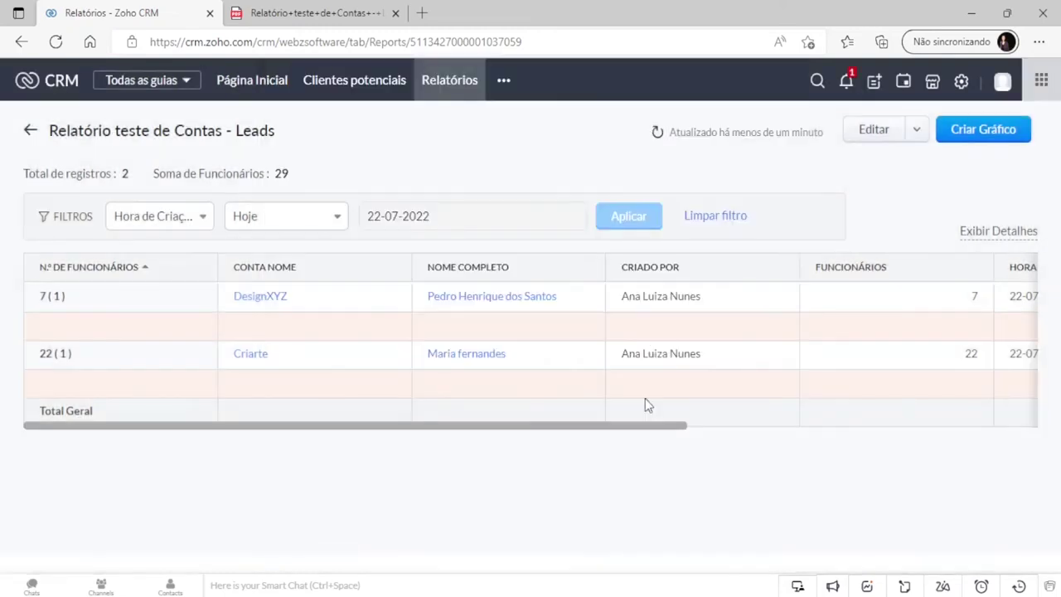
Start adding a chart to the report, try Gráfico de linhas and Gráfico de tabelas, and check the remaining chart types.
click(982, 137)
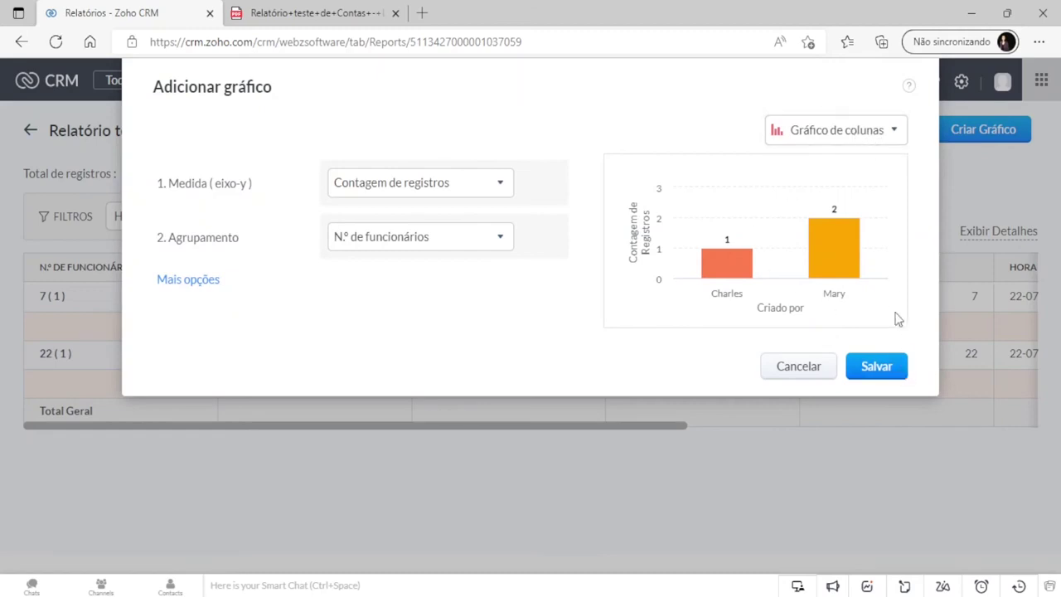
click(899, 137)
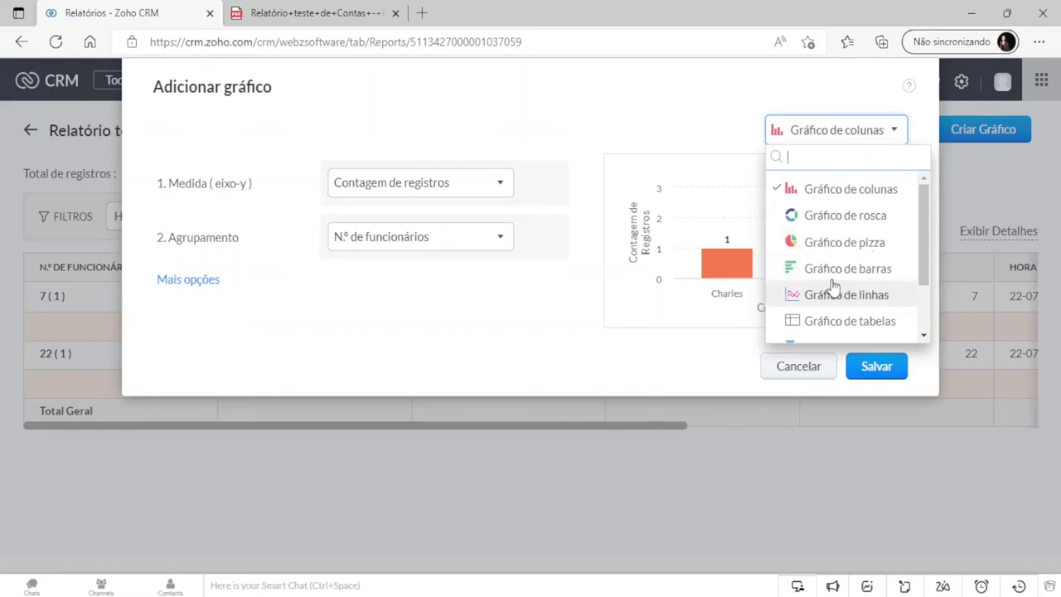
drag(926, 261, 928, 348)
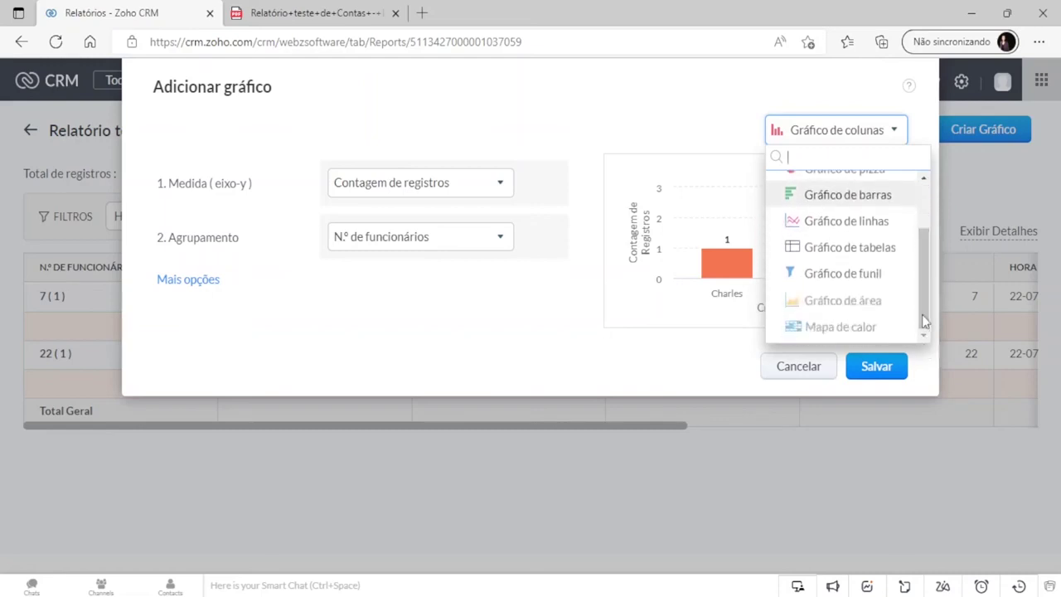
click(891, 221)
click(892, 133)
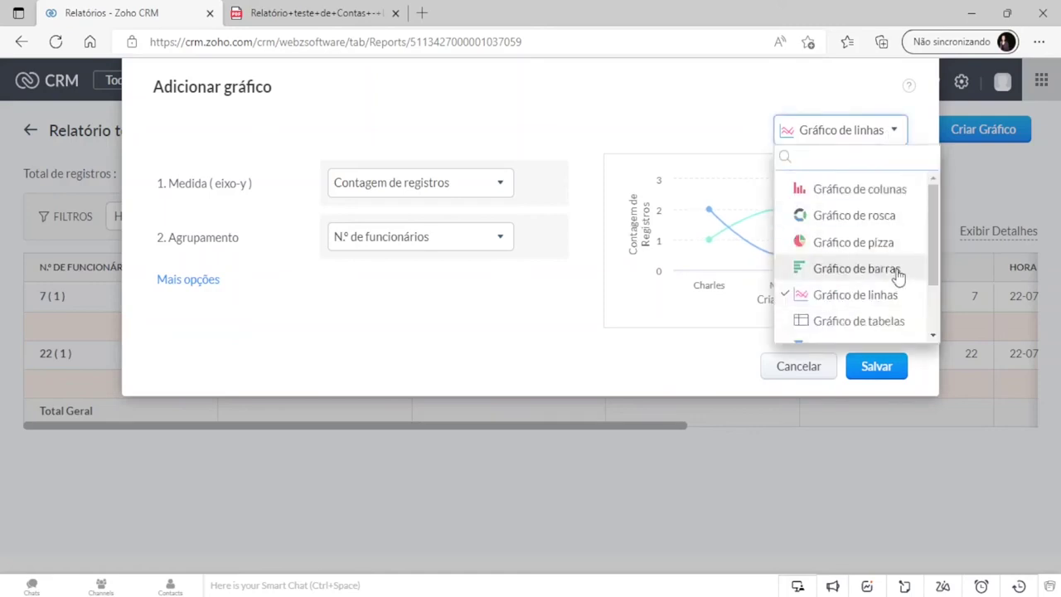
drag(933, 274, 927, 329)
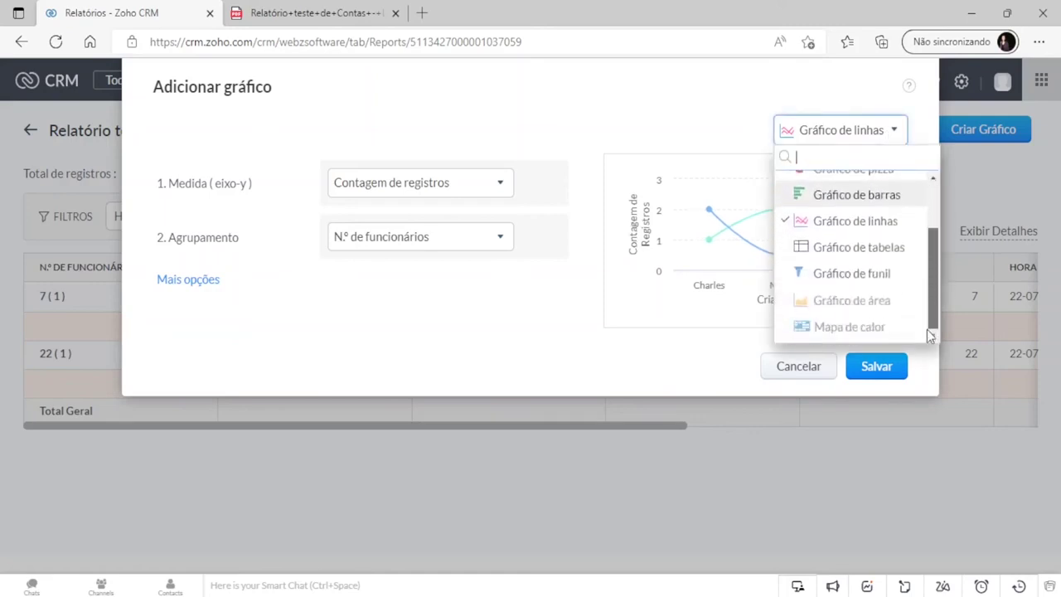
click(896, 254)
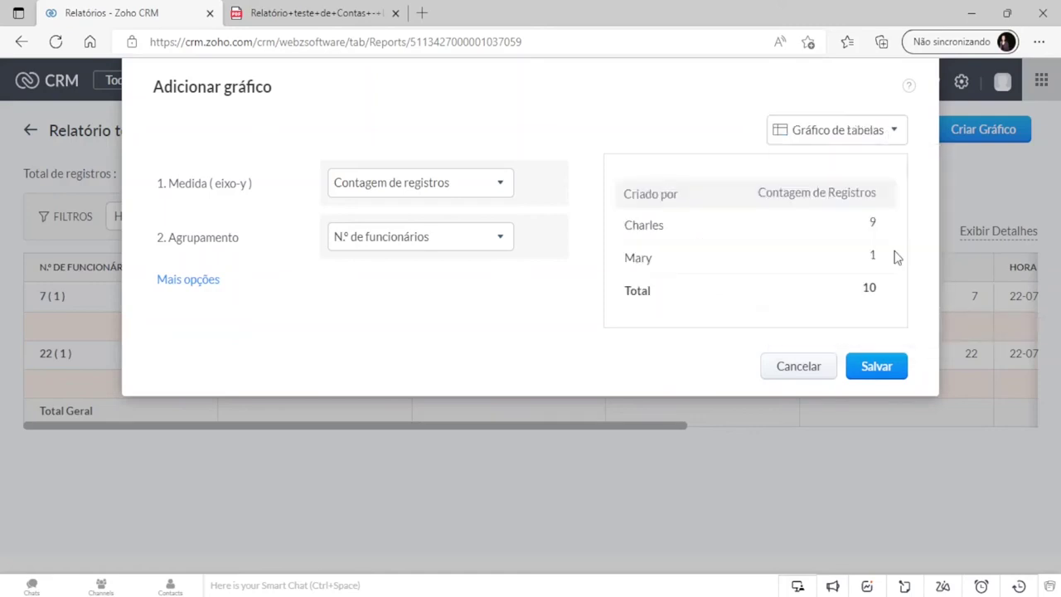
click(894, 133)
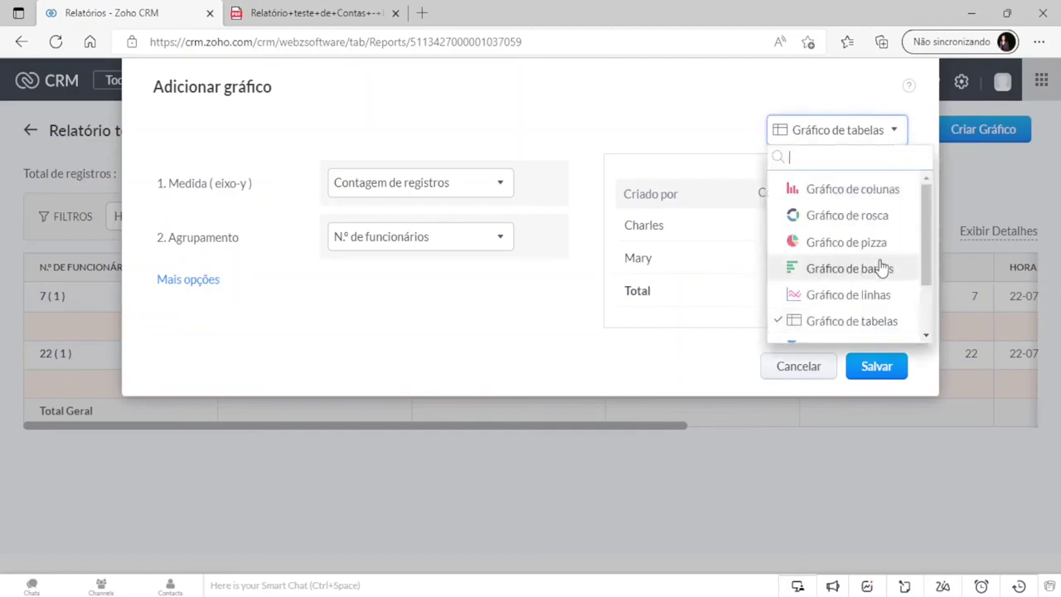
drag(924, 273, 932, 336)
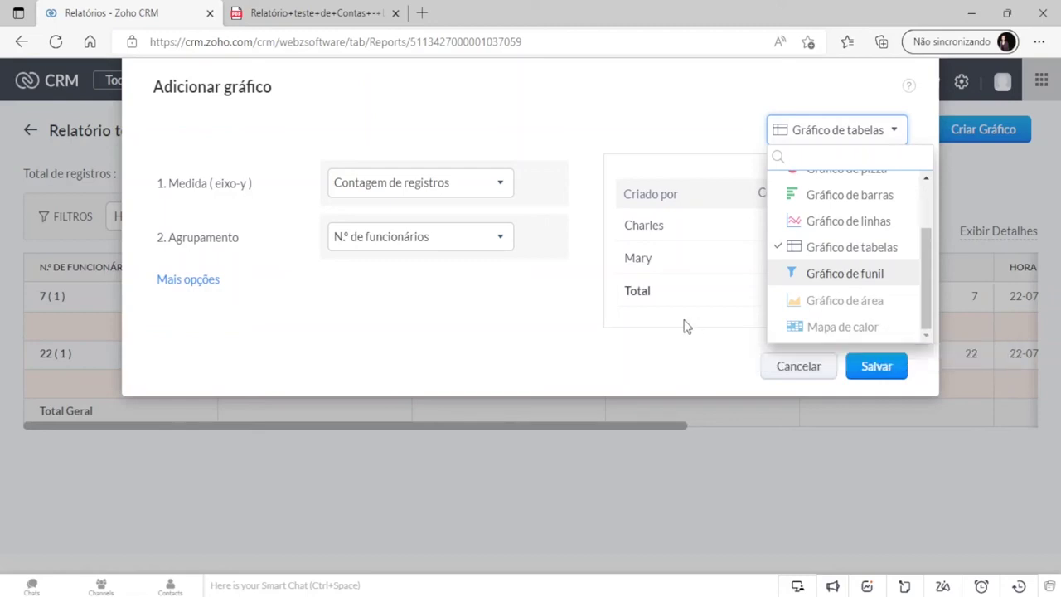
click(693, 351)
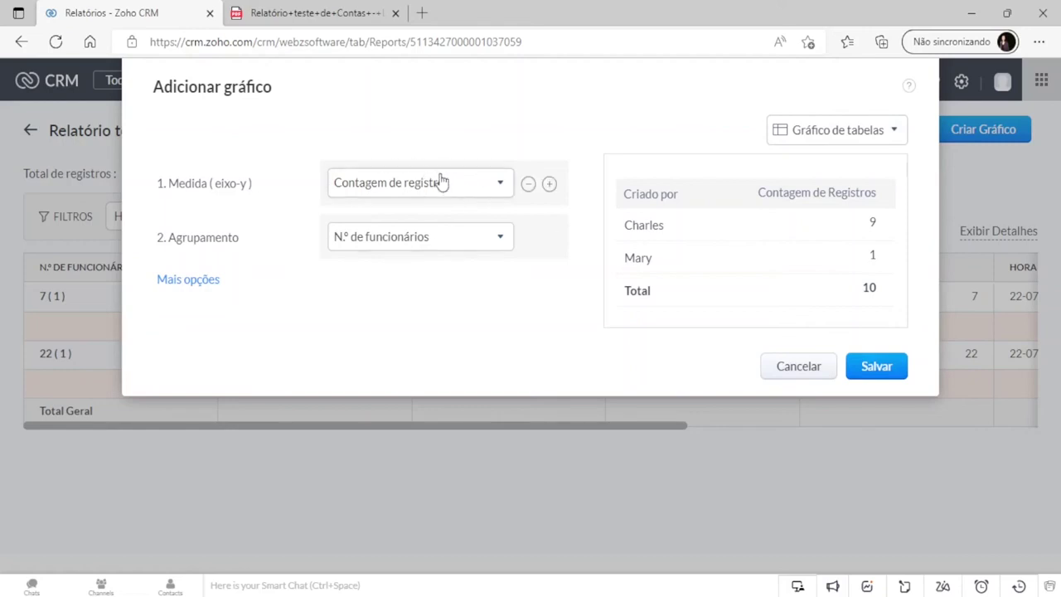
Set the chart's measure to Soma de Funcionários and its grouping to N.º de funcionários.
click(490, 186)
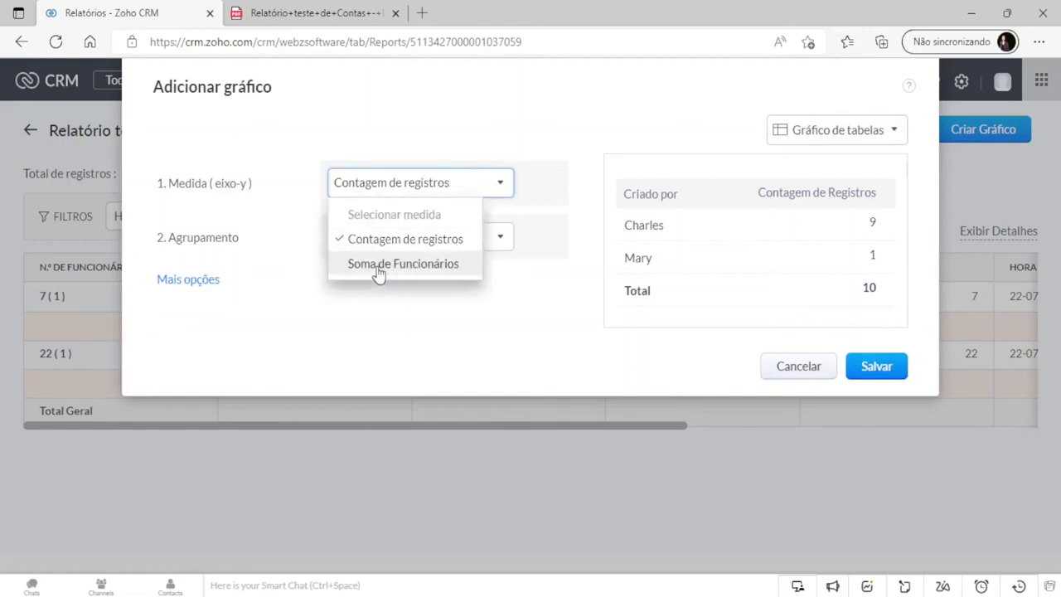
click(395, 264)
click(467, 241)
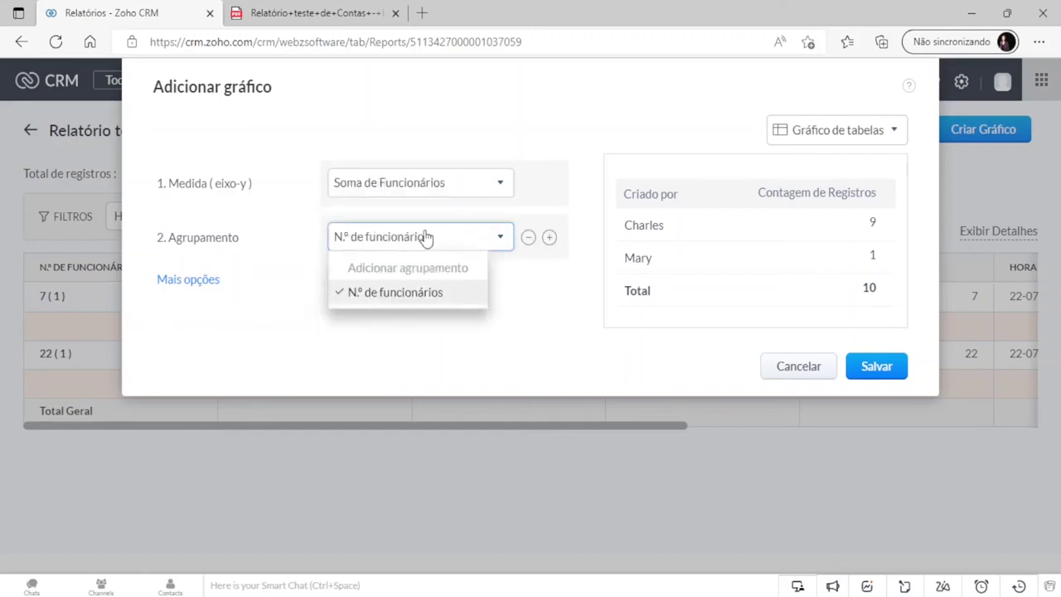
click(408, 294)
Expand the chart's additional options, enable Classificar por, and check the available sort orders.
click(209, 280)
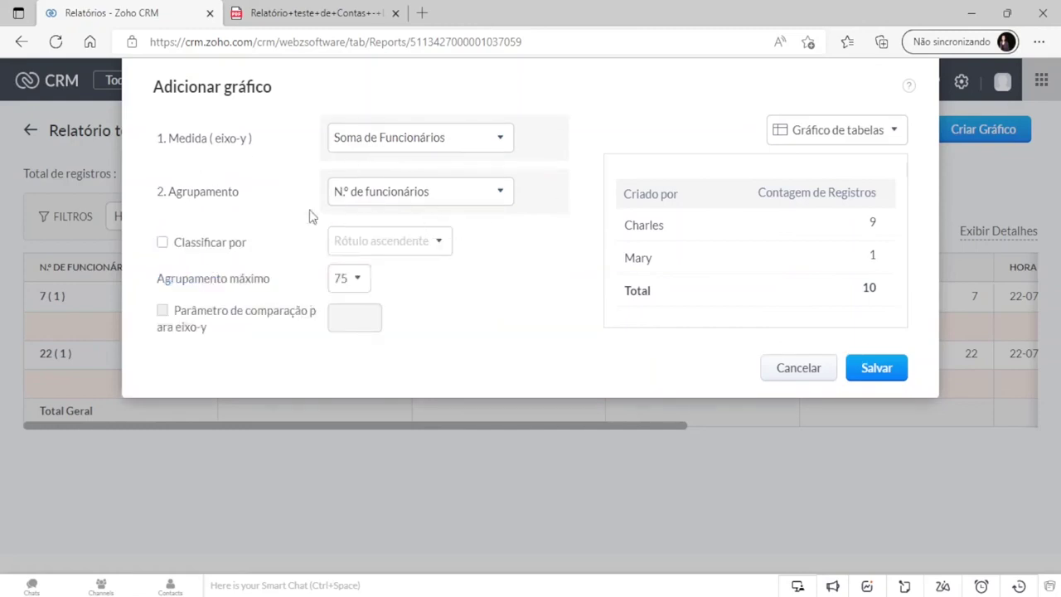
click(161, 242)
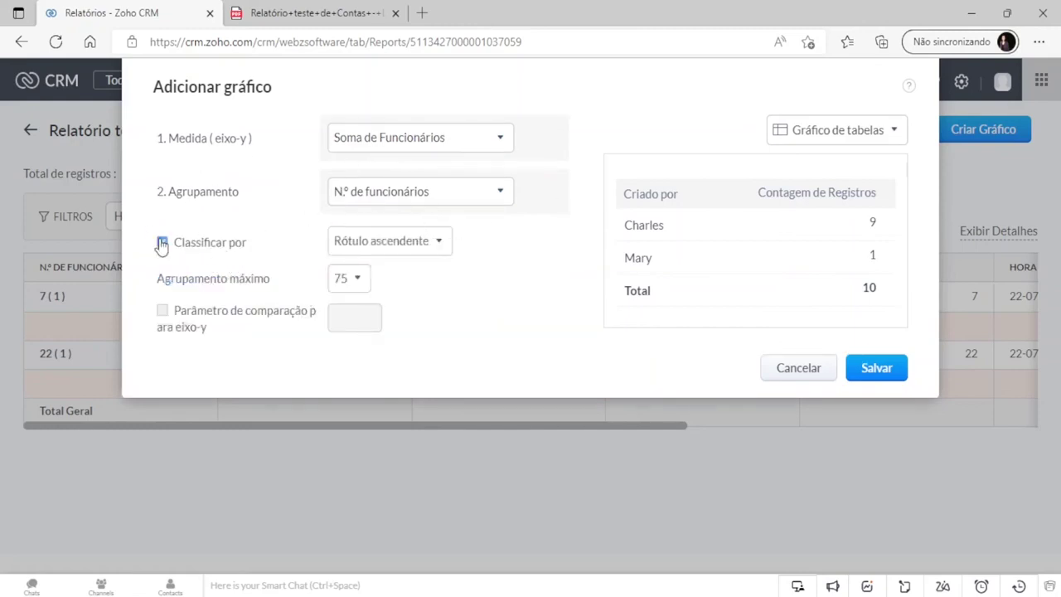
click(380, 249)
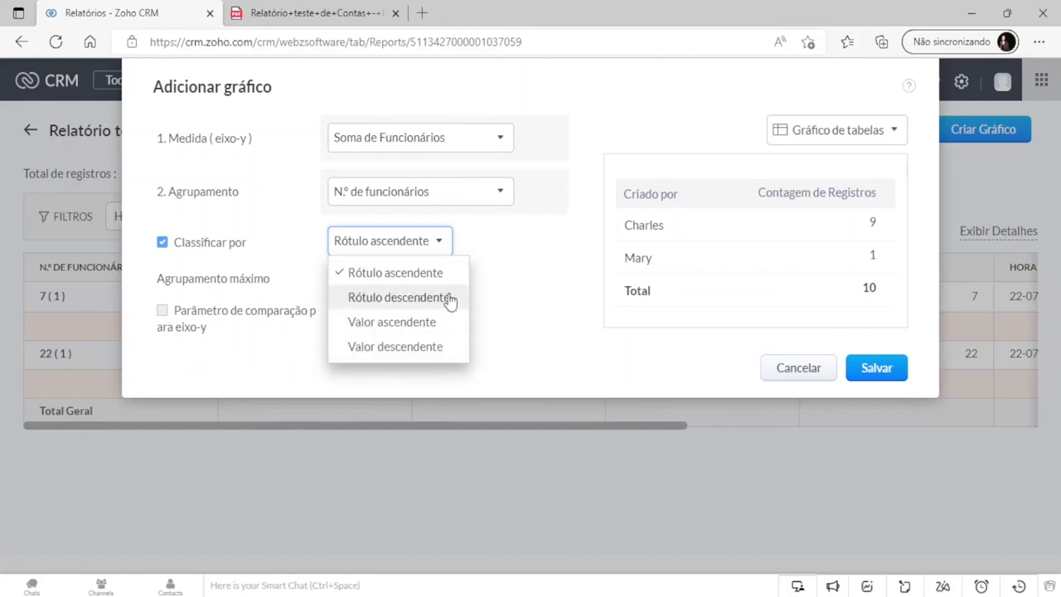
click(537, 300)
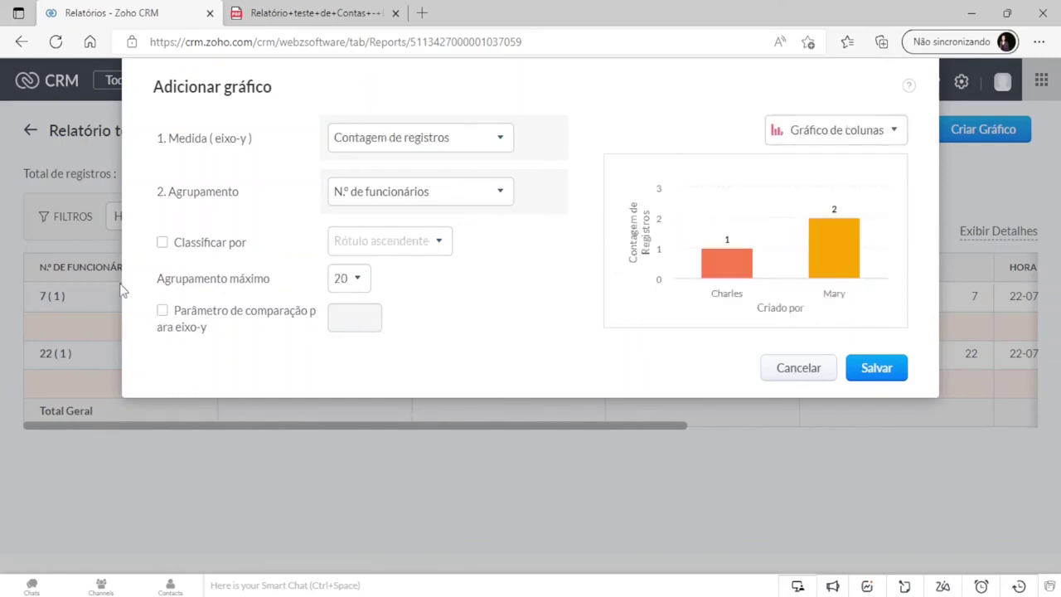
Enable the y-axis comparison parameter with the value 10, save the column chart, and review it on the report page.
click(162, 310)
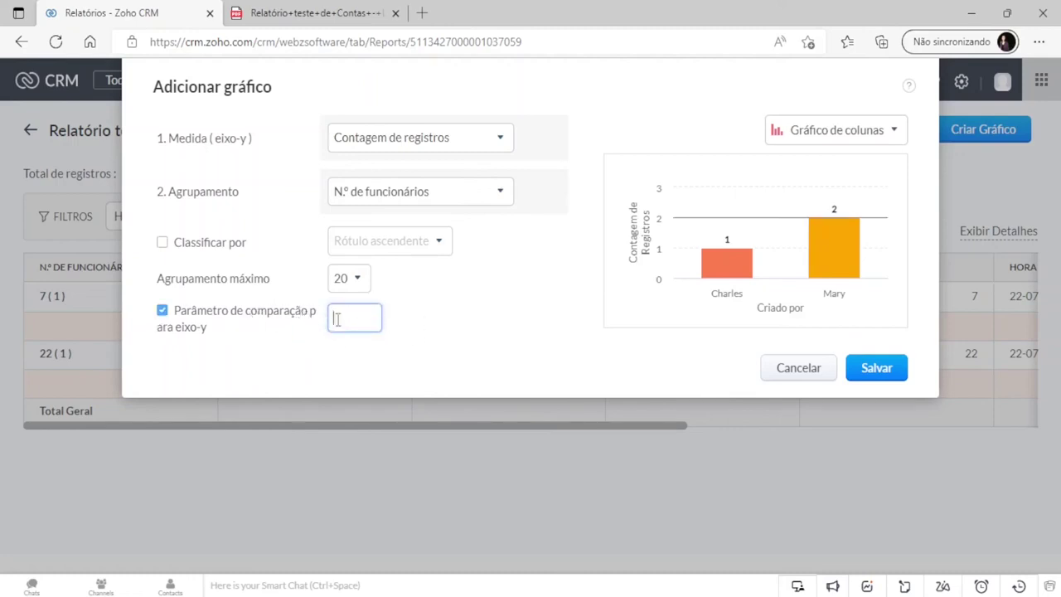
text(10)
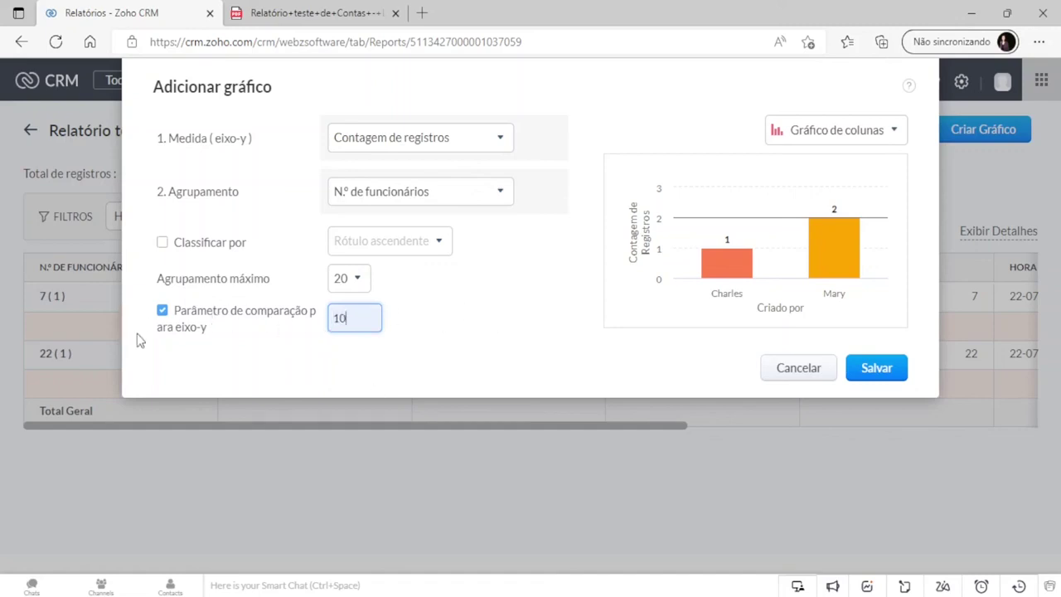
click(510, 315)
click(881, 375)
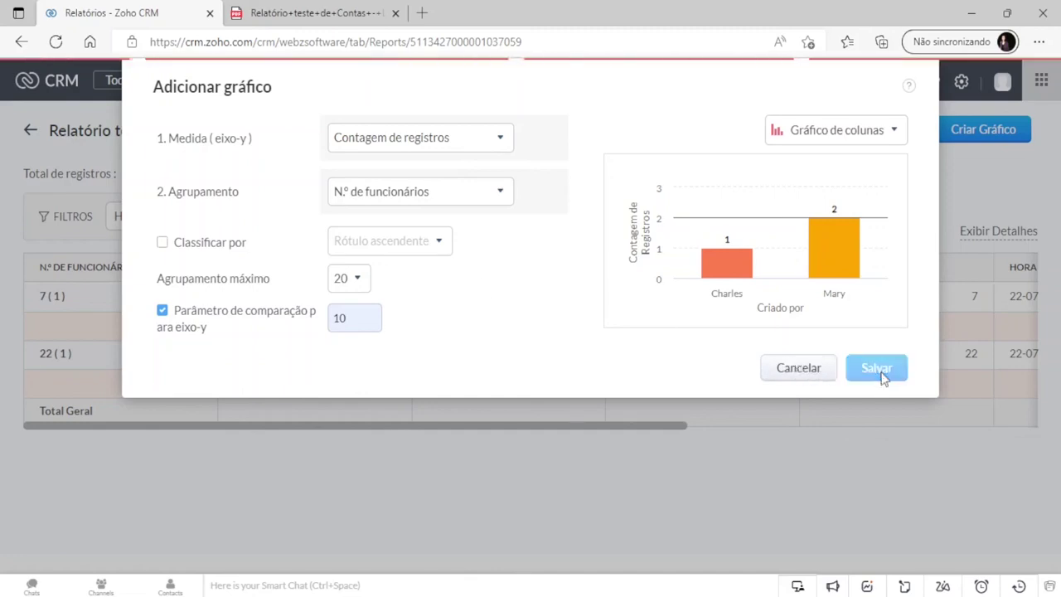
scroll(746, 239, down, 4)
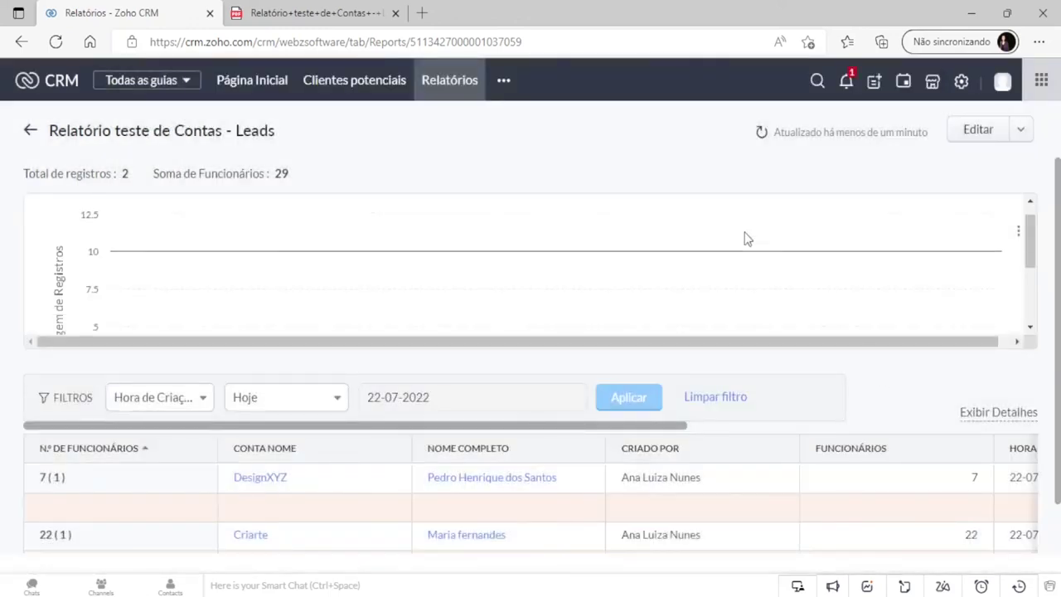
scroll(756, 246, up, 5)
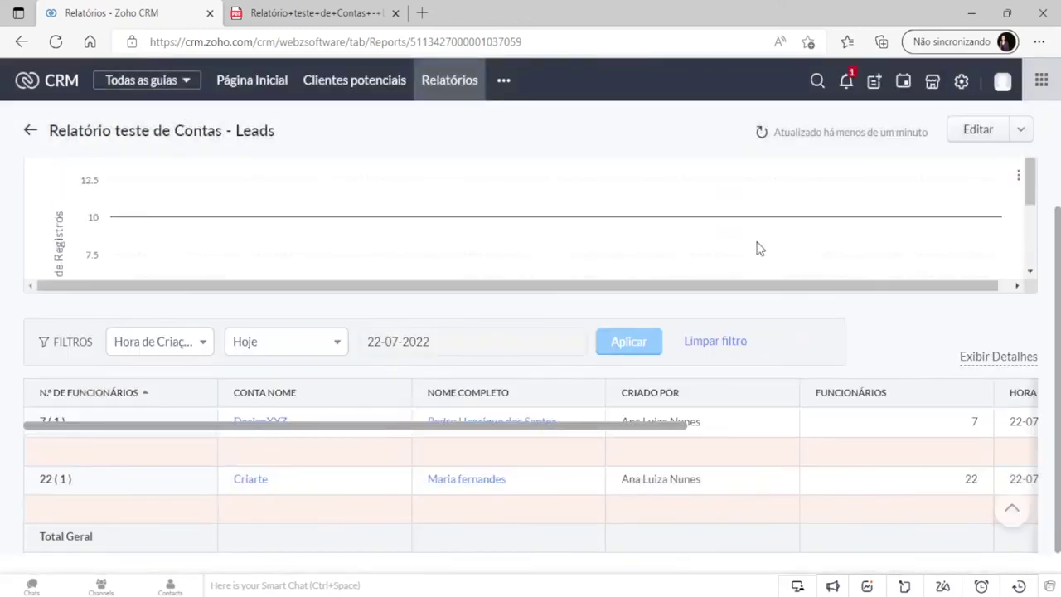
Check the dashboards offered for adding the report's chart, and leave without adding it.
click(1020, 237)
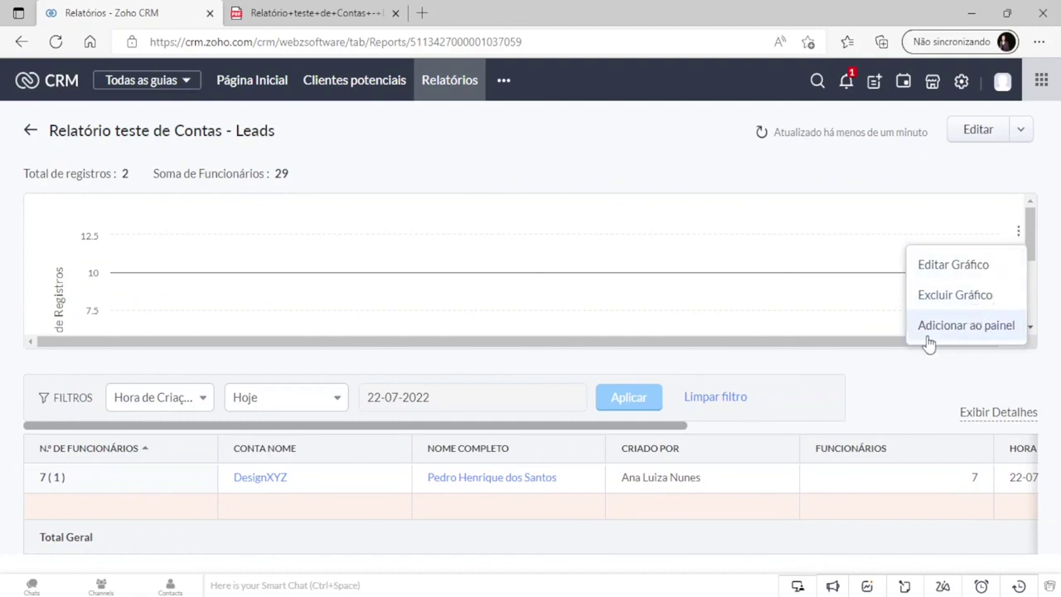
click(978, 330)
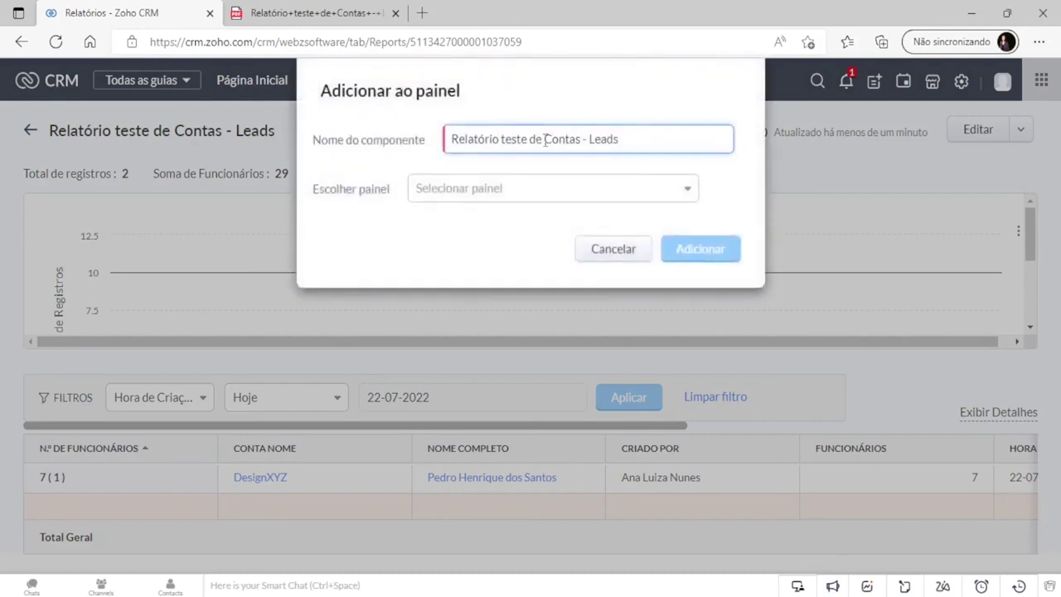
click(493, 191)
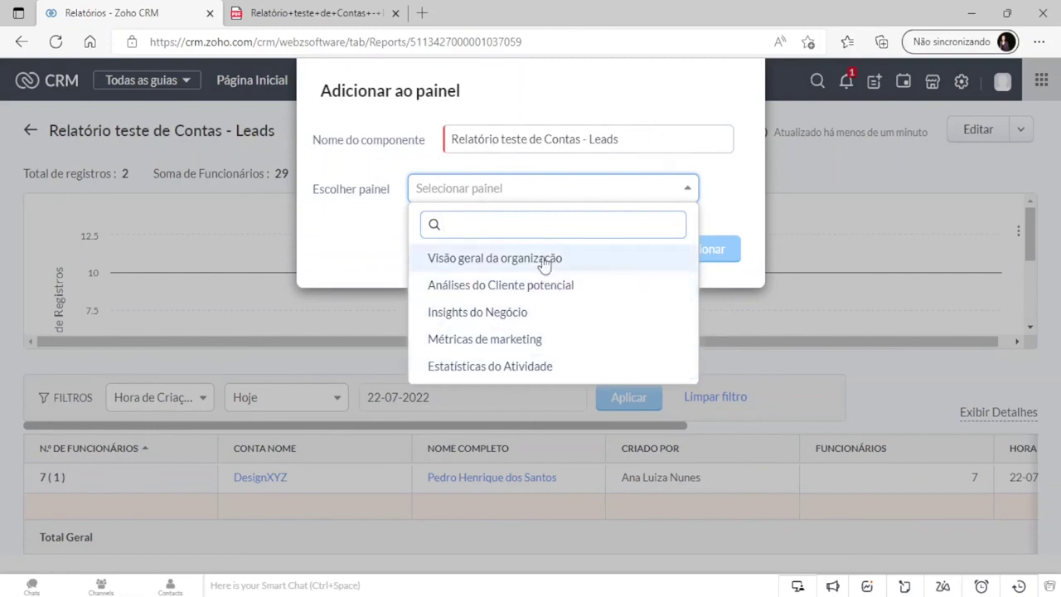
click(663, 268)
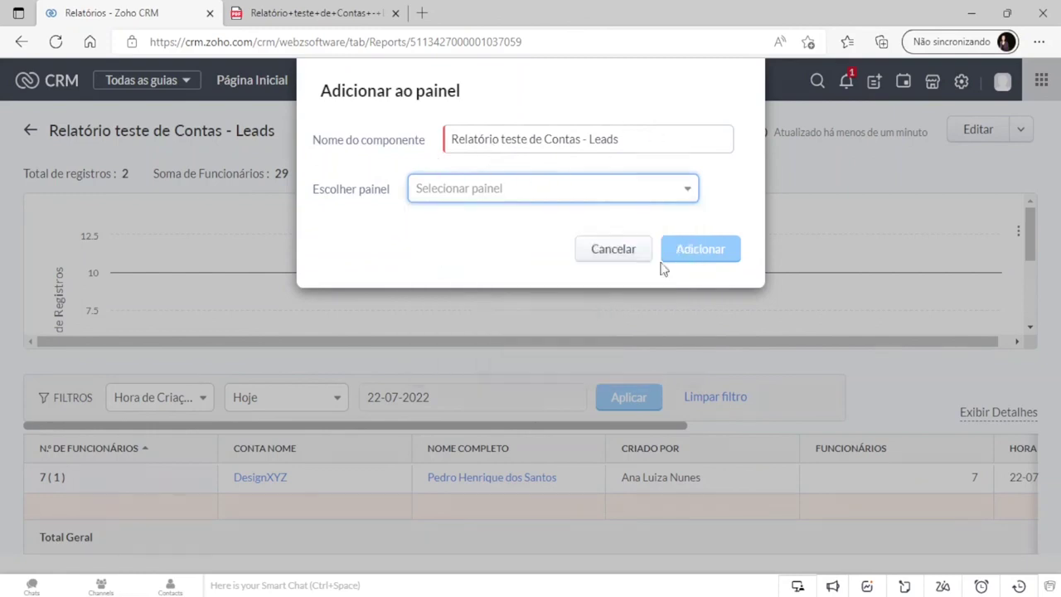
click(613, 250)
scroll(573, 403, down, 1)
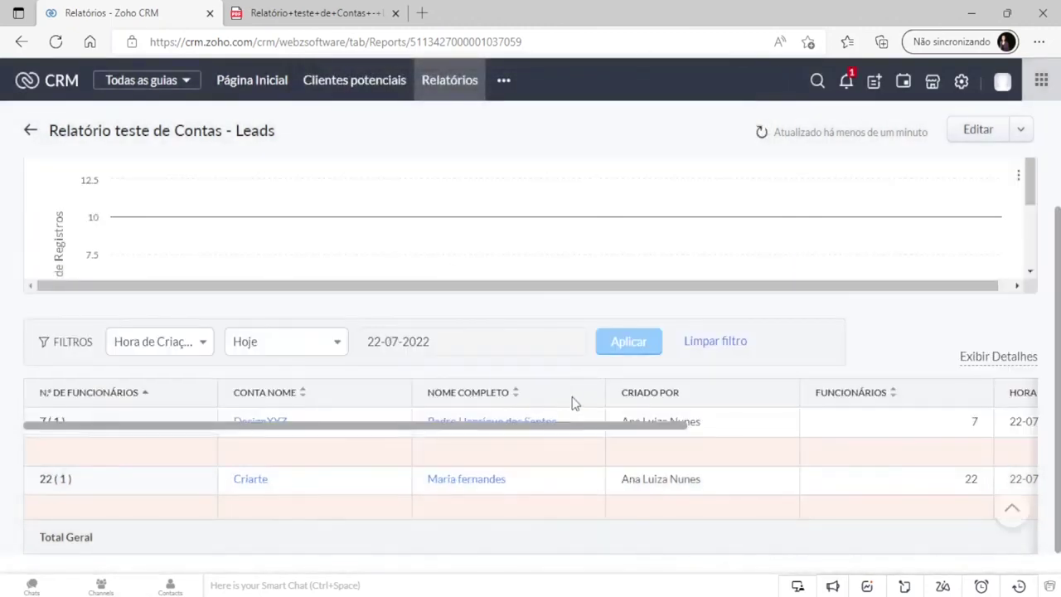
Select Relatório teste de Contas - Leads in the Relatórios Conta e Contato folder and check the folders it can be moved to.
click(30, 133)
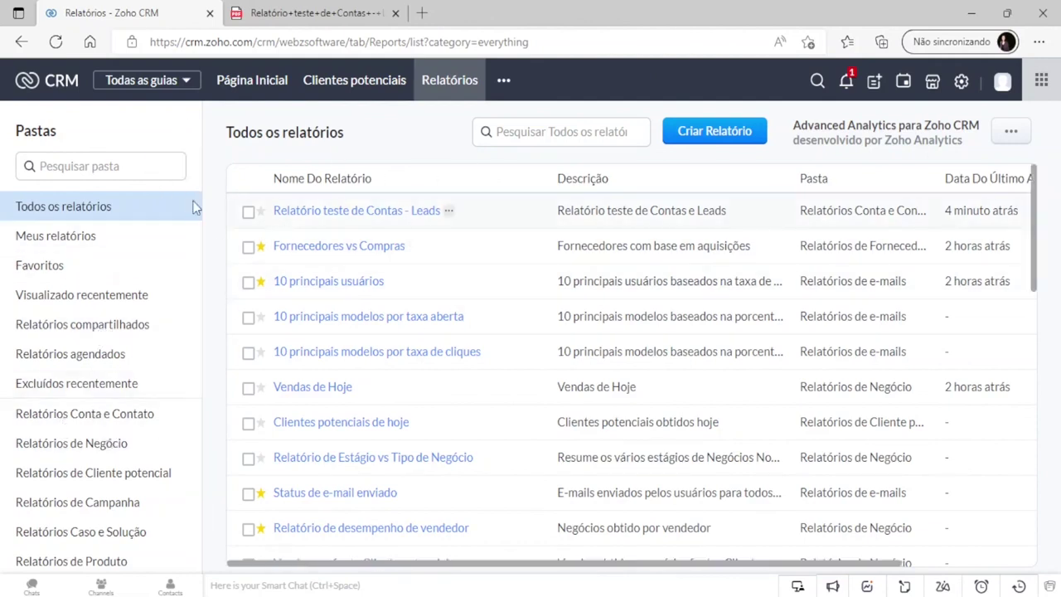
click(73, 413)
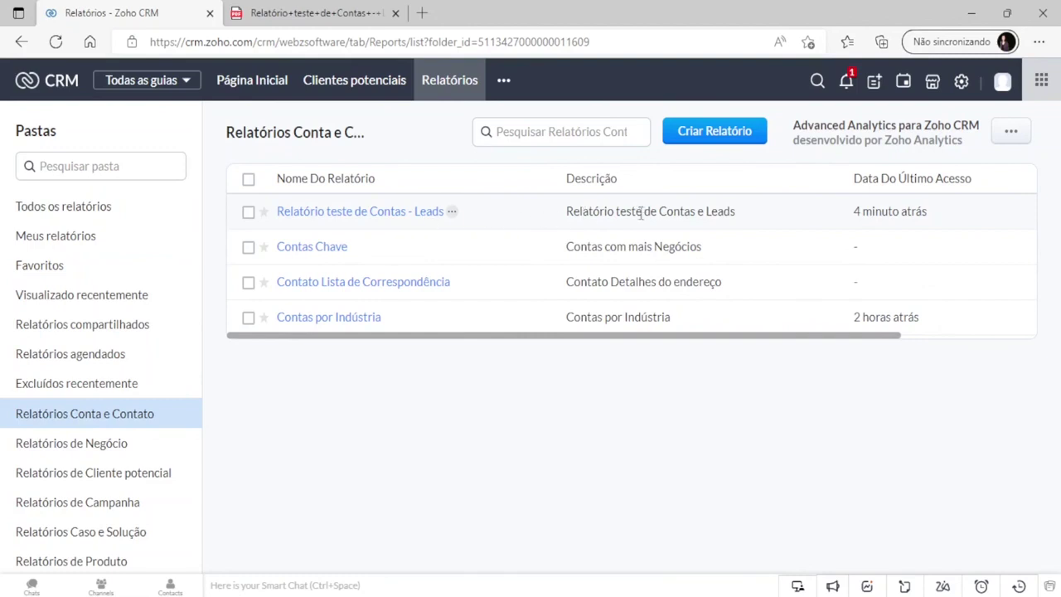
click(248, 213)
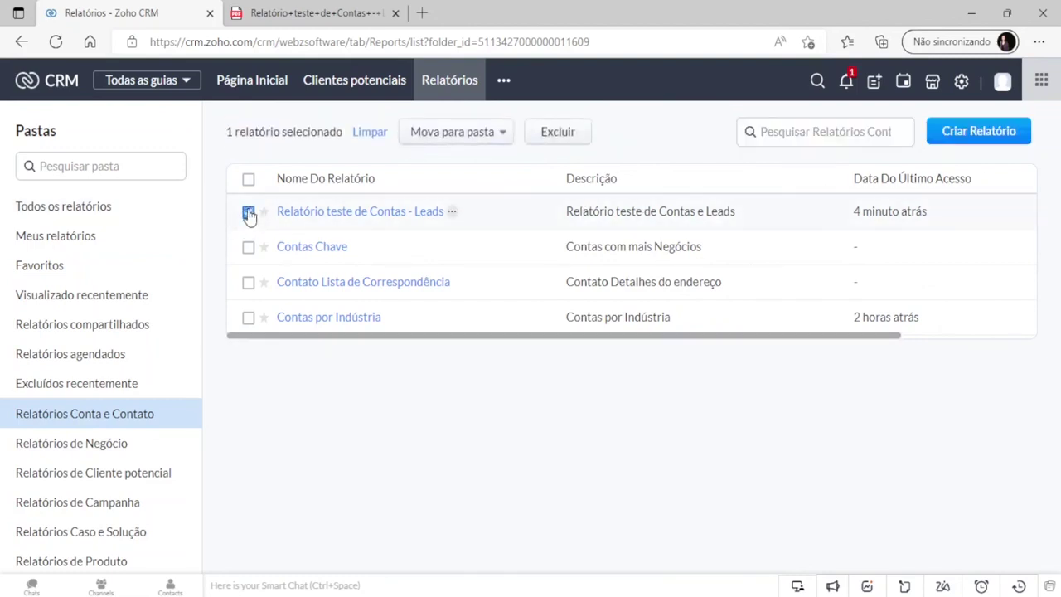
click(473, 131)
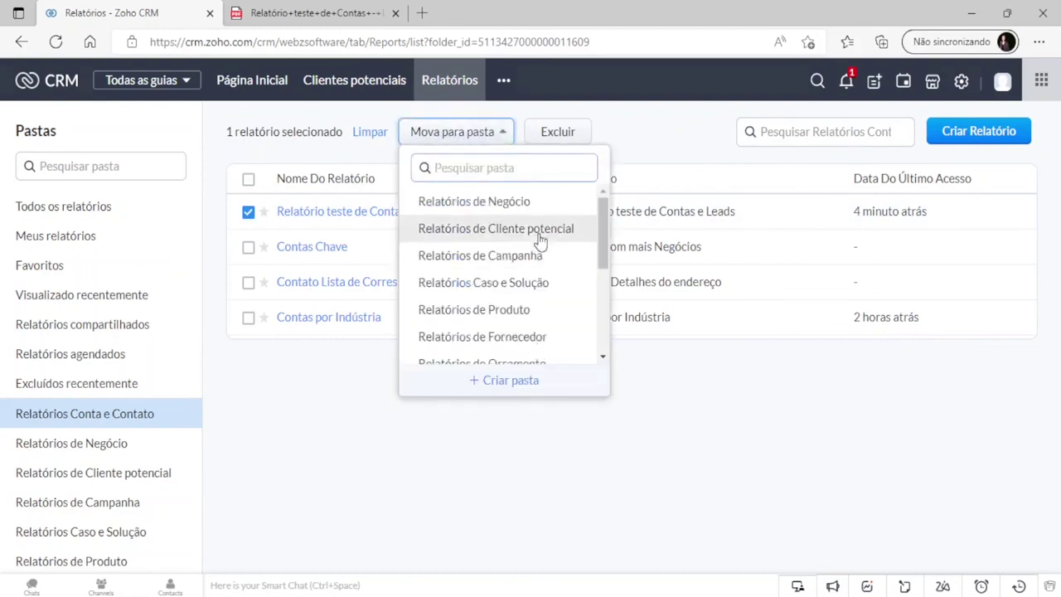
scroll(561, 277, down, 2)
scroll(569, 278, up, 1)
scroll(567, 274, up, 1)
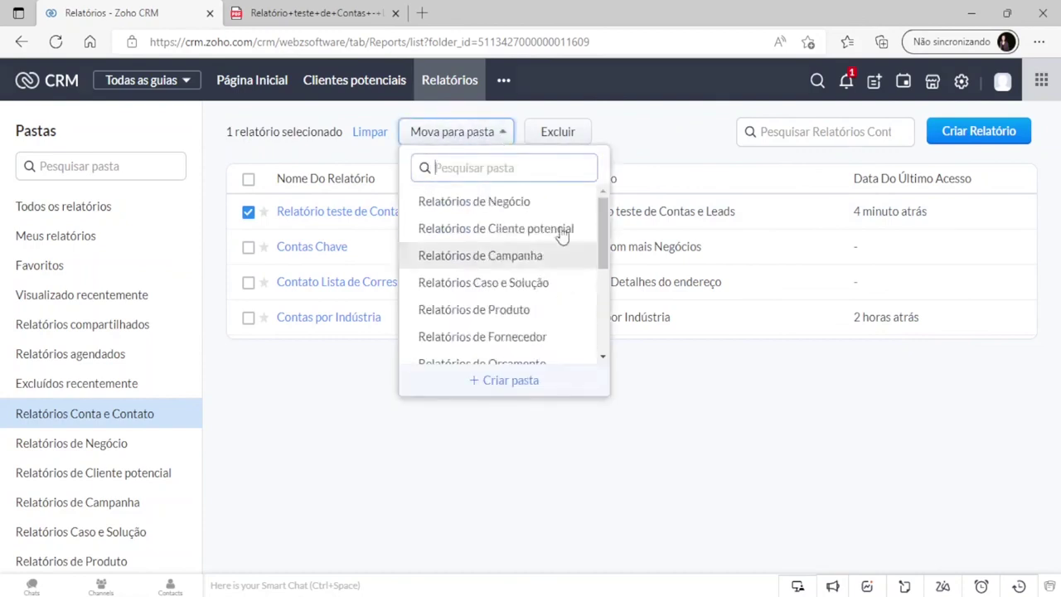
click(661, 124)
Delete the selected Relatório teste de Contas - Leads report, and select it among the recently deleted reports.
click(558, 134)
click(557, 155)
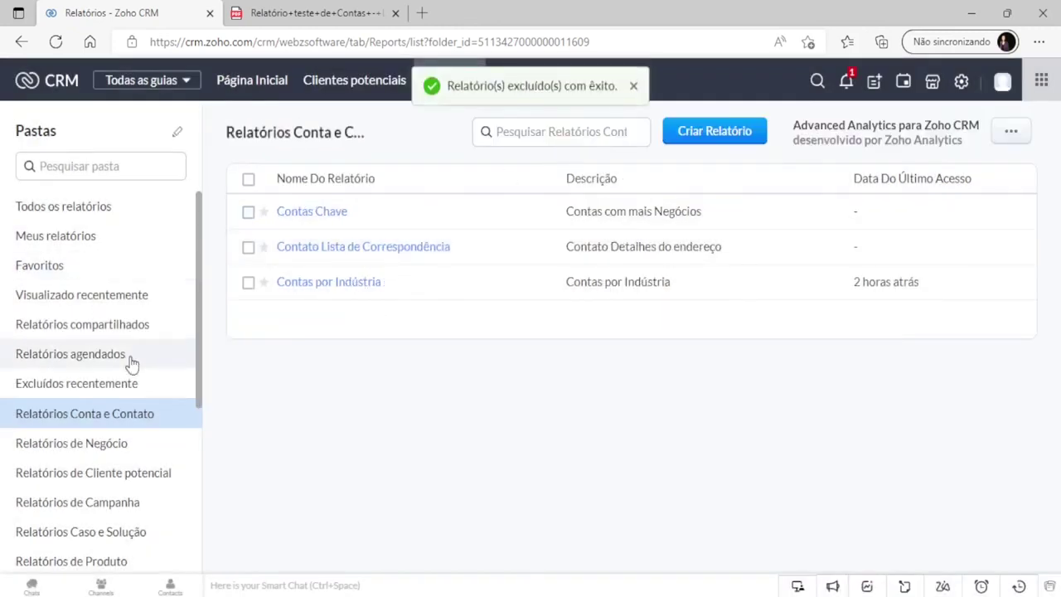
click(130, 382)
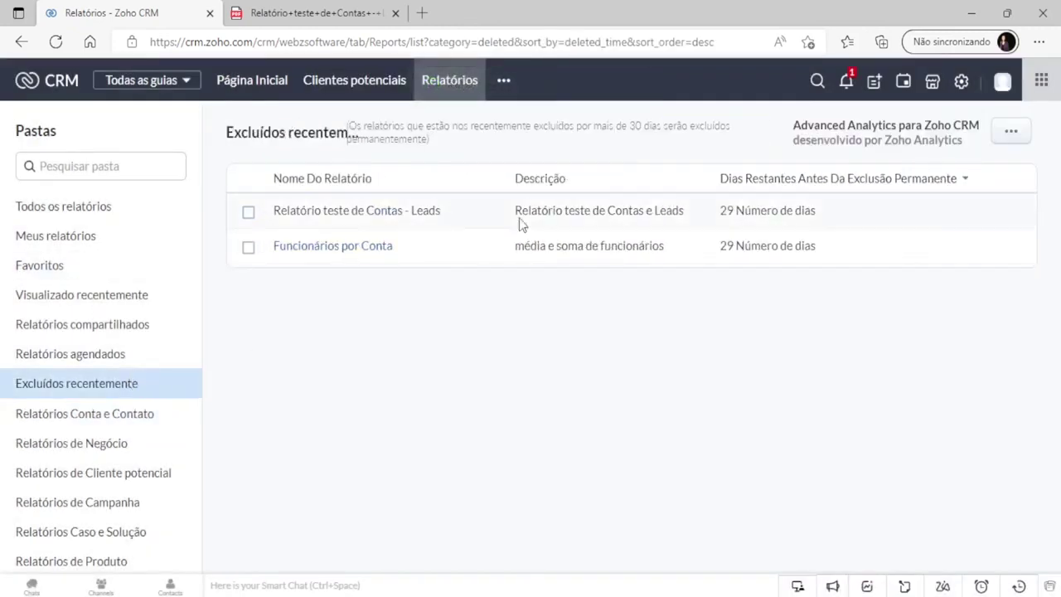
click(249, 214)
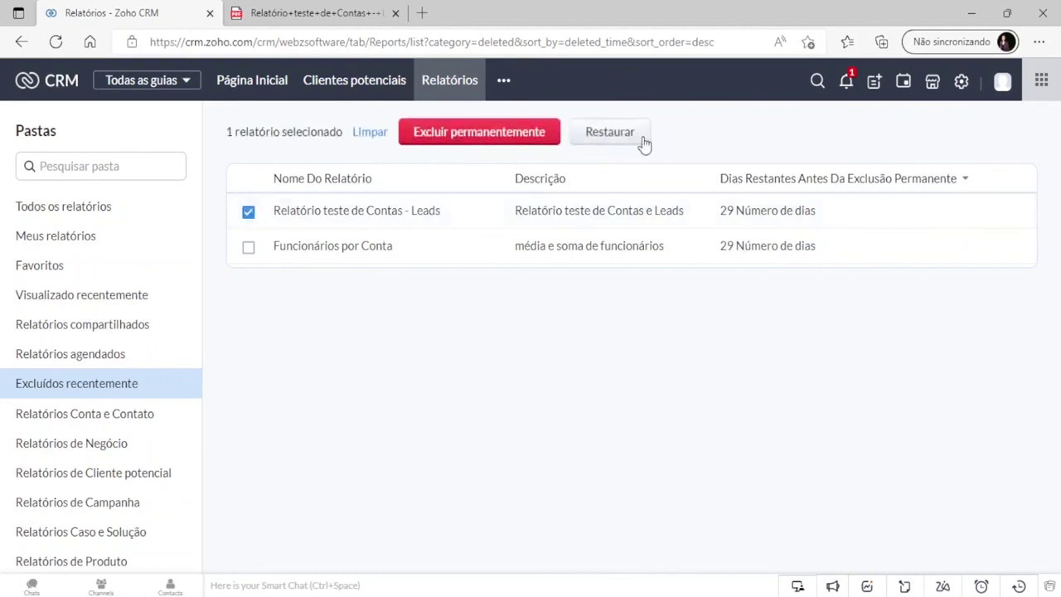